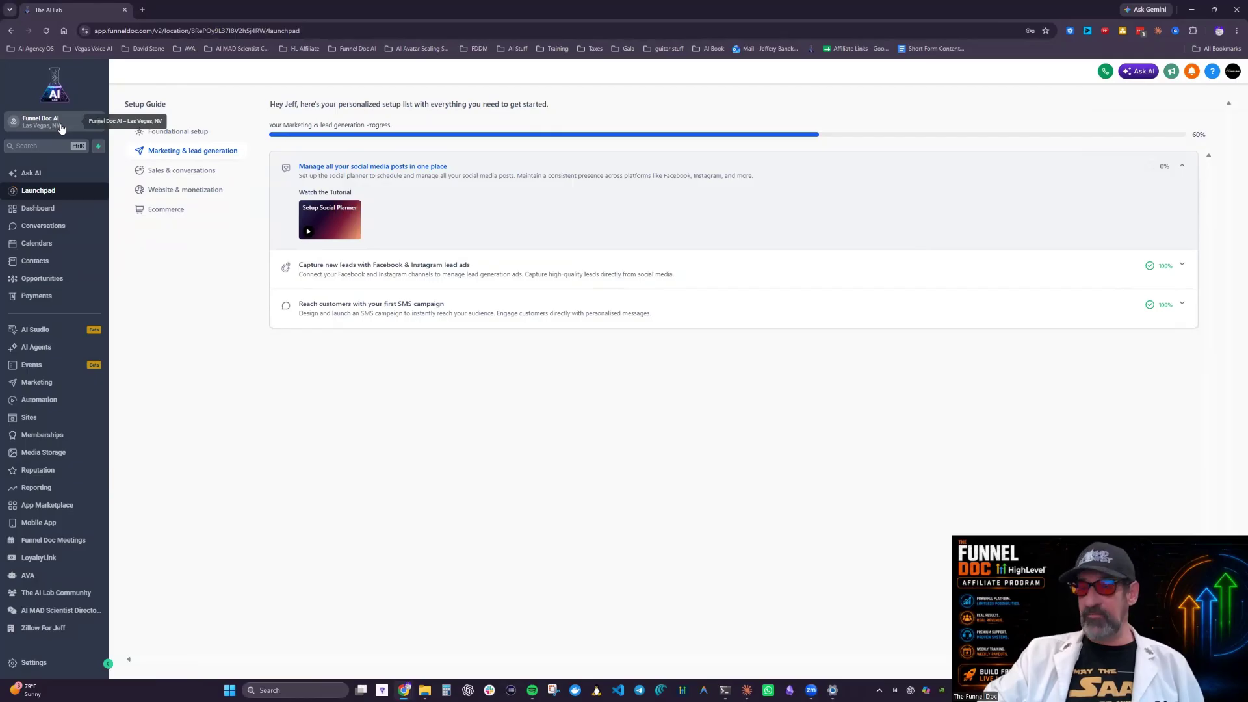
# - Open the Labs settings of the sub-account and check the Agent Studio: Super Agent feature
pyautogui.click(54, 675)
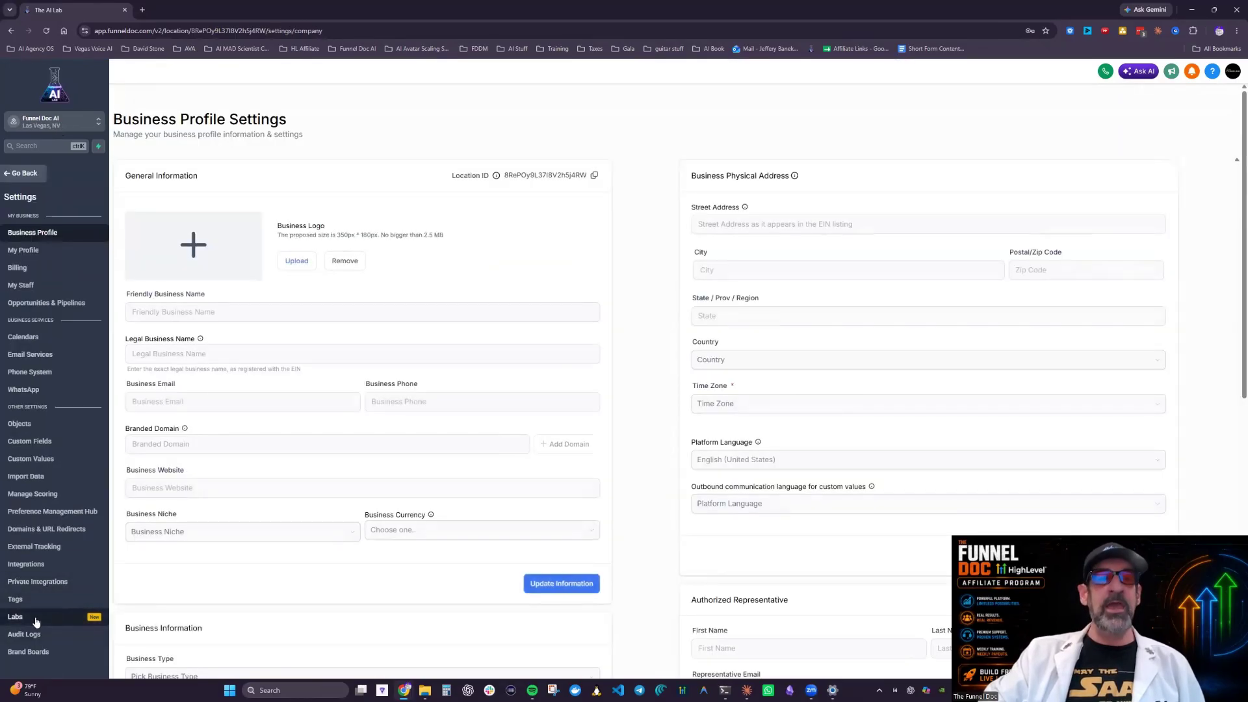
pyautogui.click(39, 619)
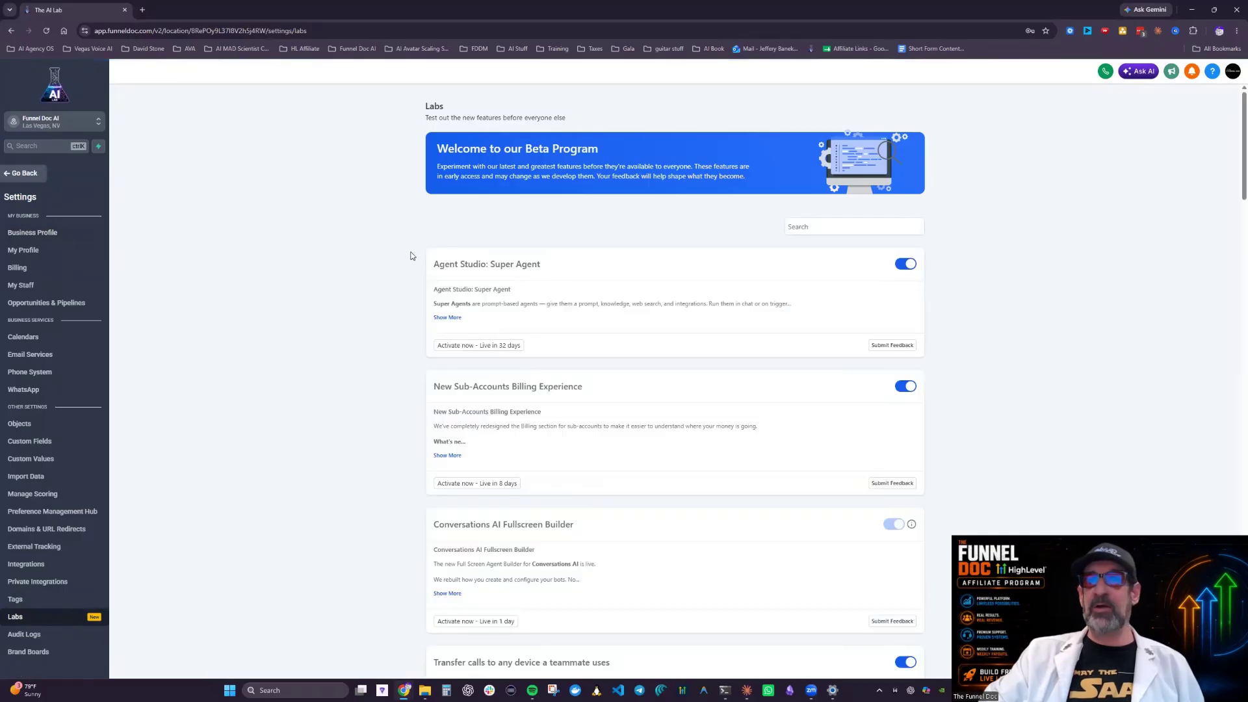
pyautogui.moveTo(458, 268); pyautogui.dragTo(491, 265)
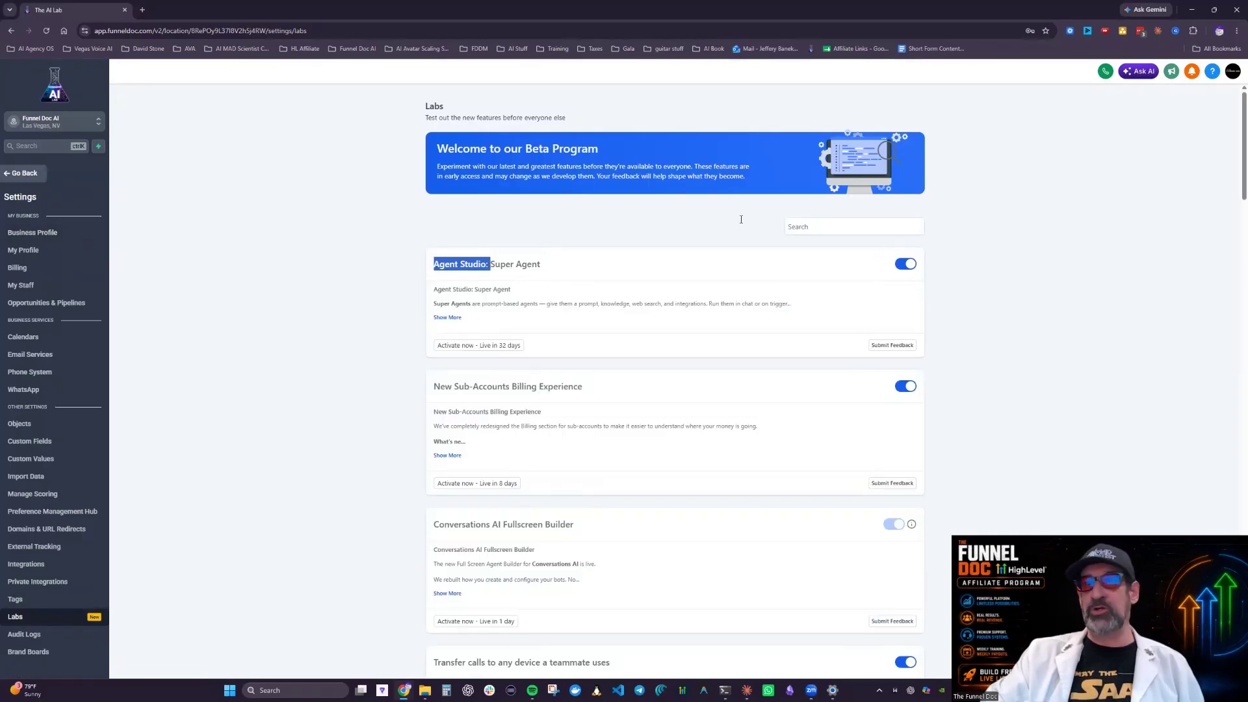
# - Leave the settings and open Agent Studio within AI Agents
pyautogui.click(25, 173)
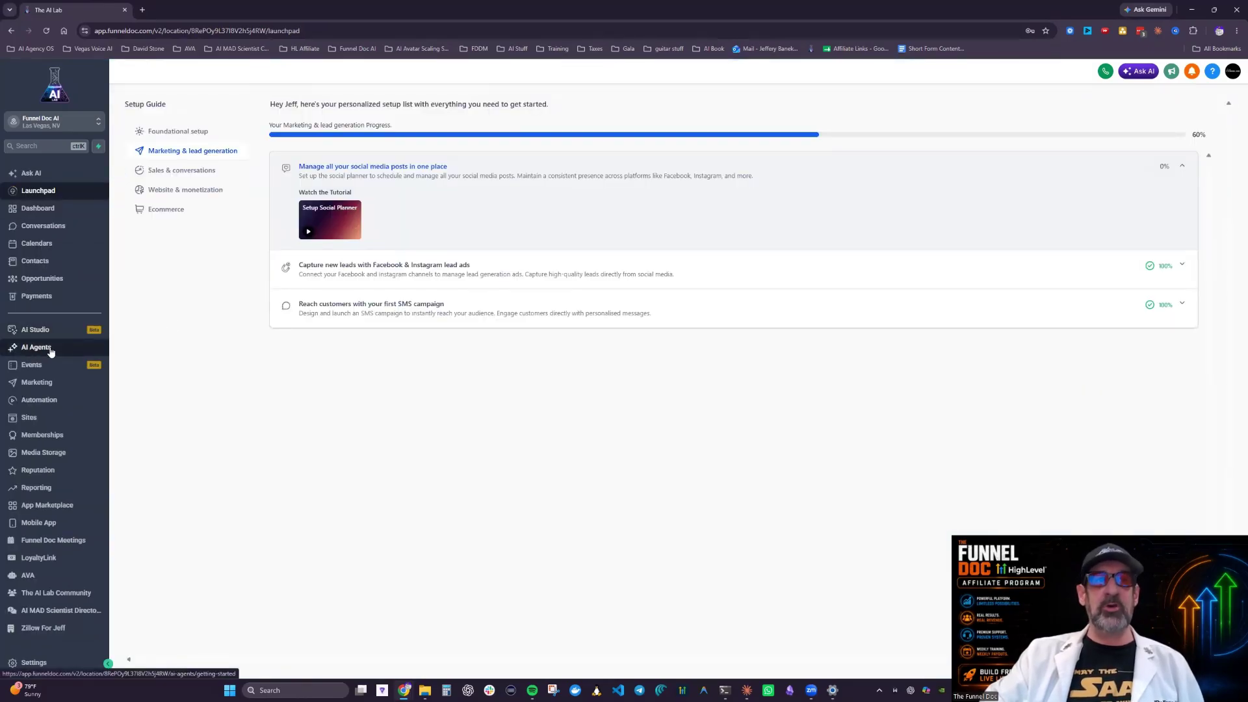
pyautogui.click(76, 354)
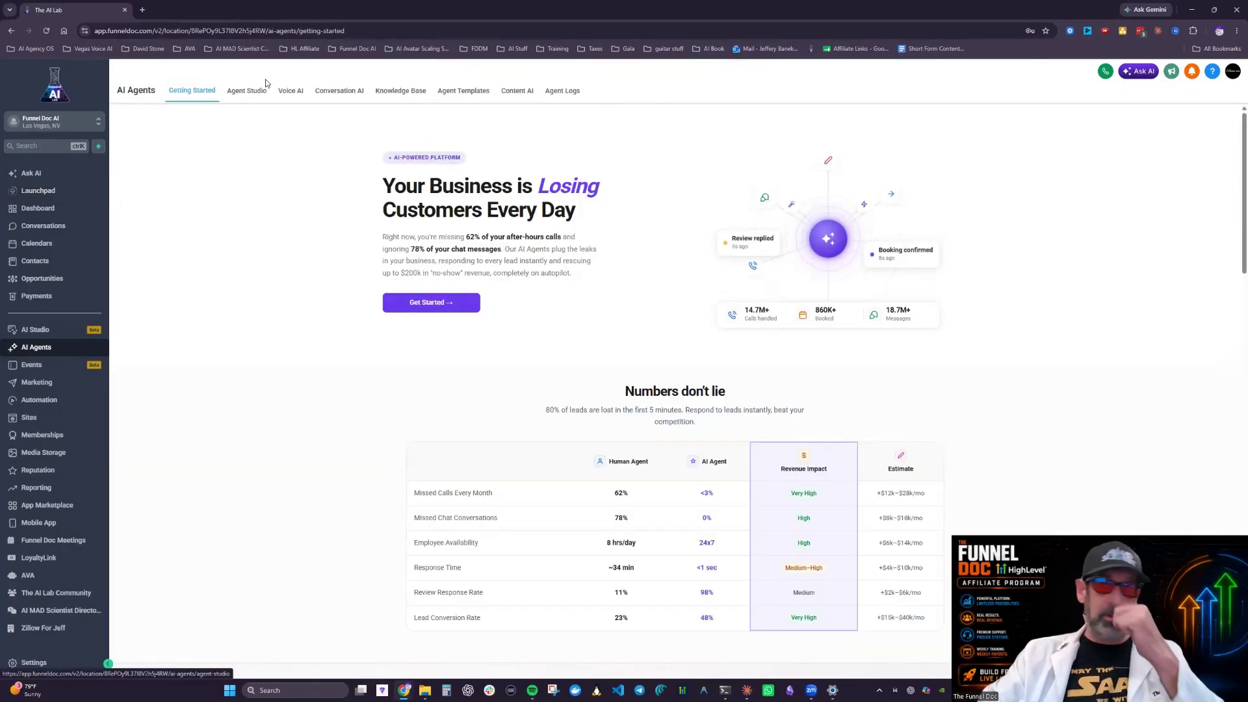
pyautogui.click(249, 92)
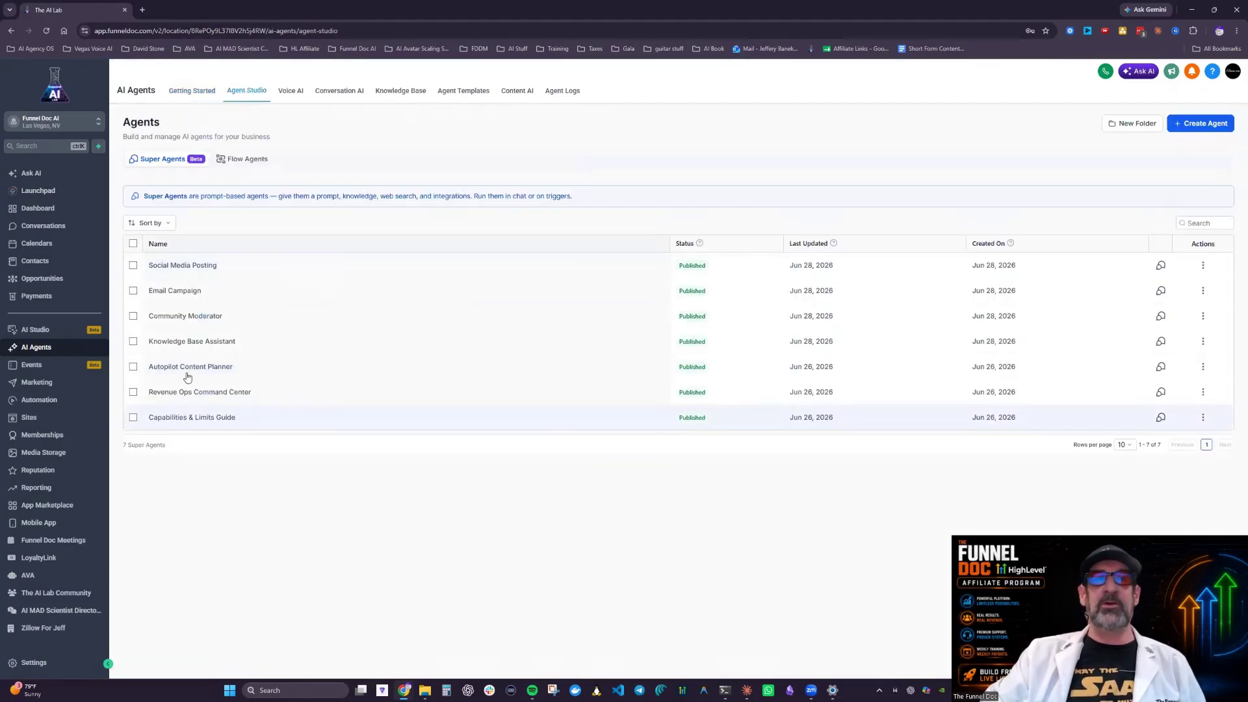
# - Compare the Flow Agents and Super Agents lists and inspect the node flow of the Research Agent
pyautogui.click(259, 160)
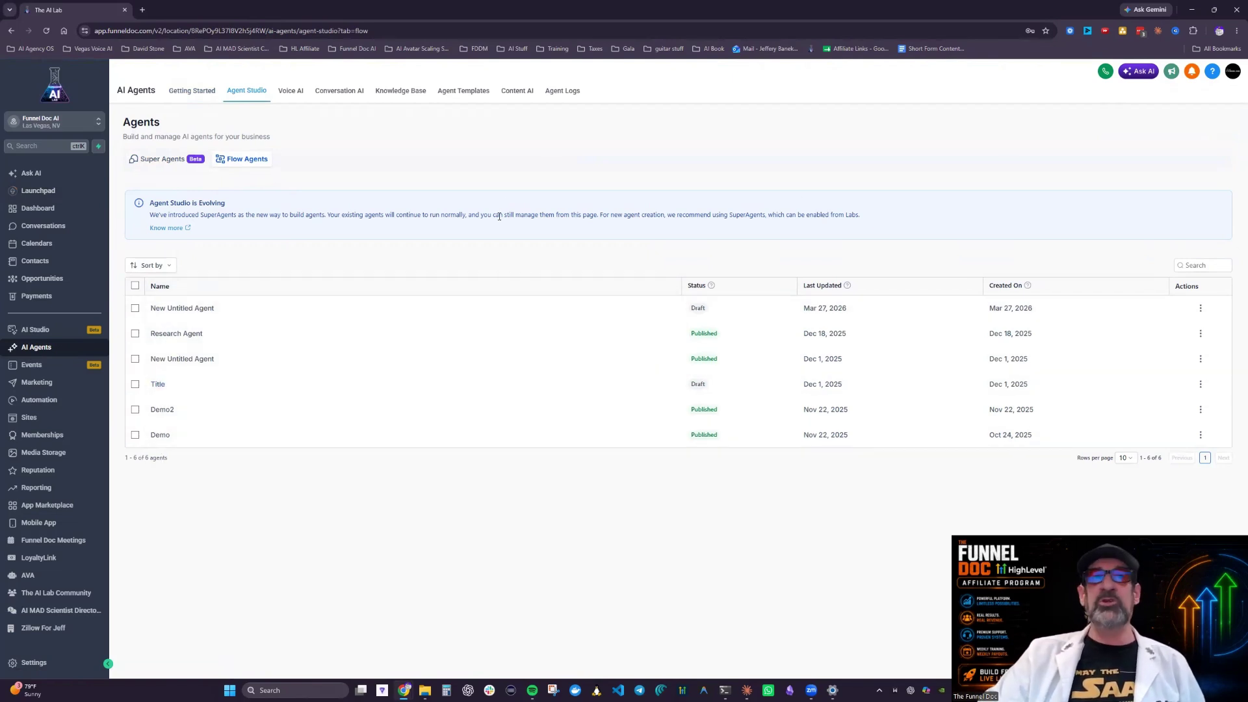
pyautogui.click(181, 159)
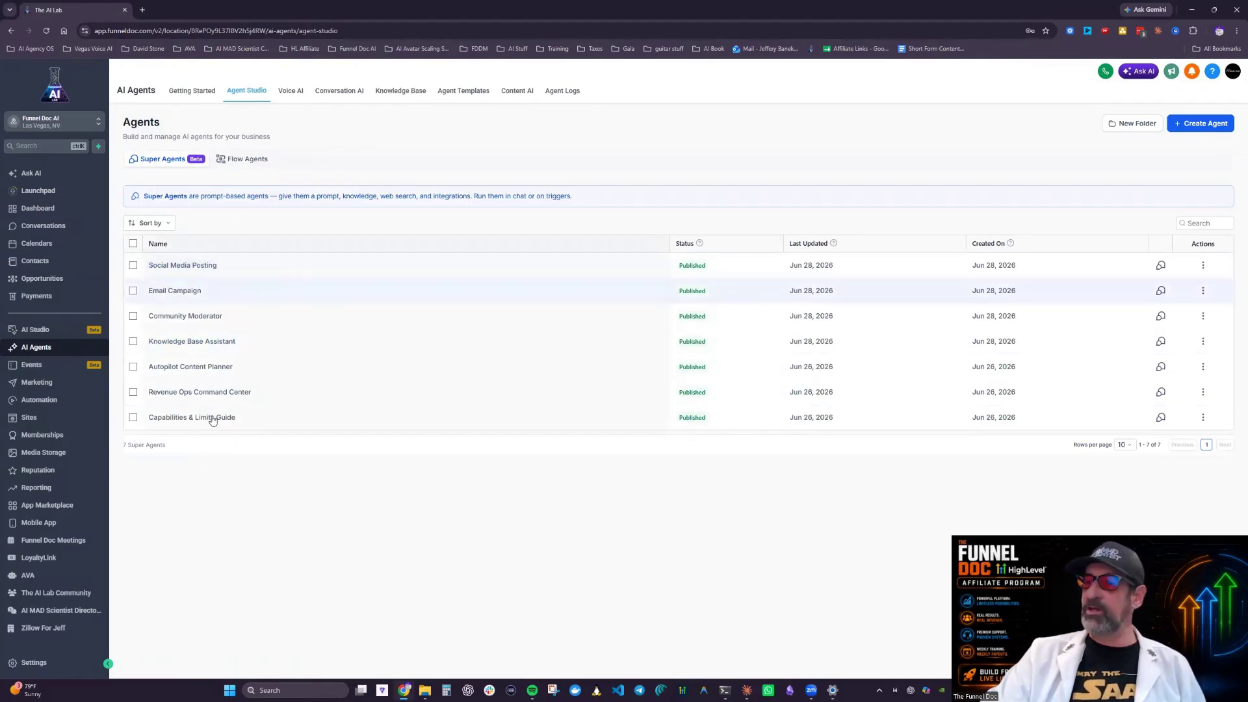
pyautogui.click(265, 165)
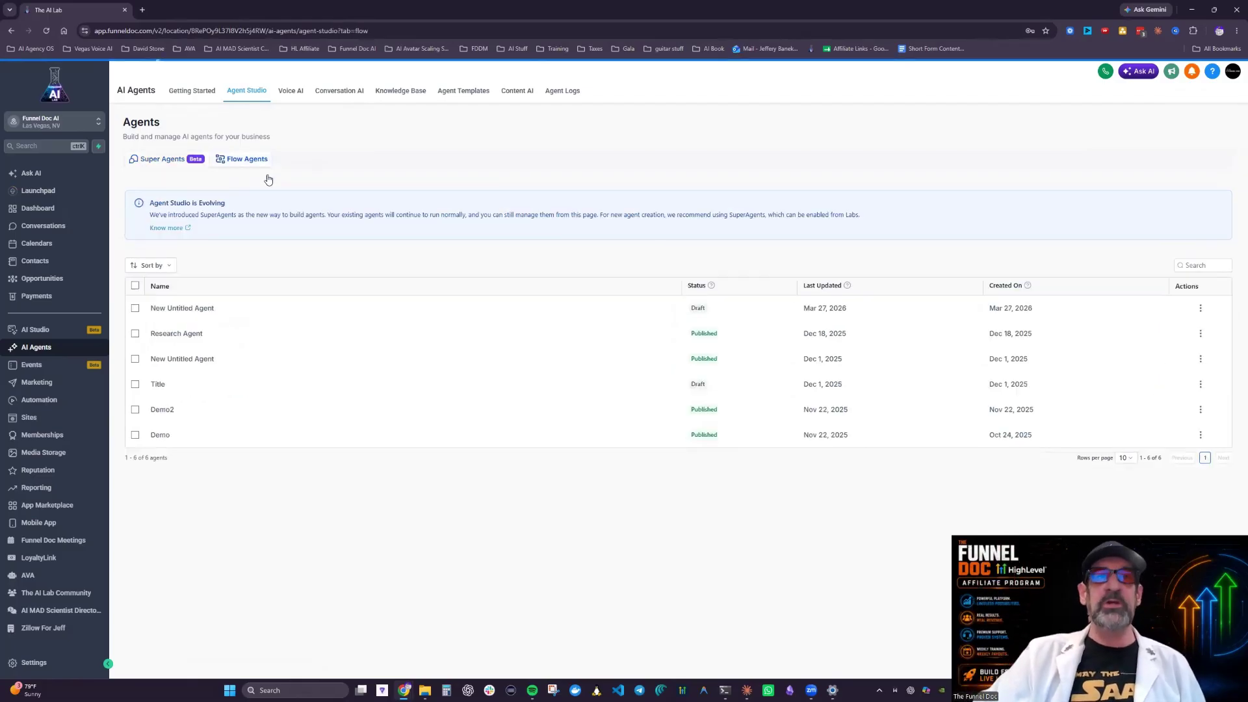
pyautogui.click(183, 338)
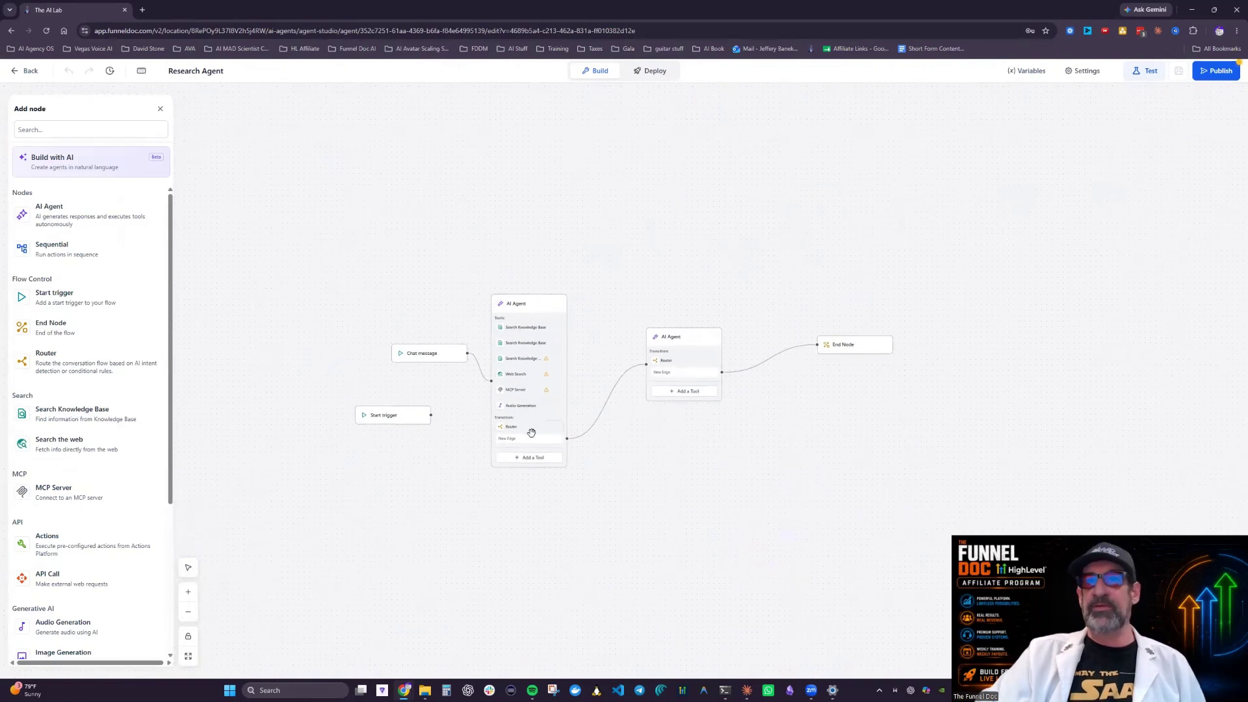
pyautogui.click(14, 72)
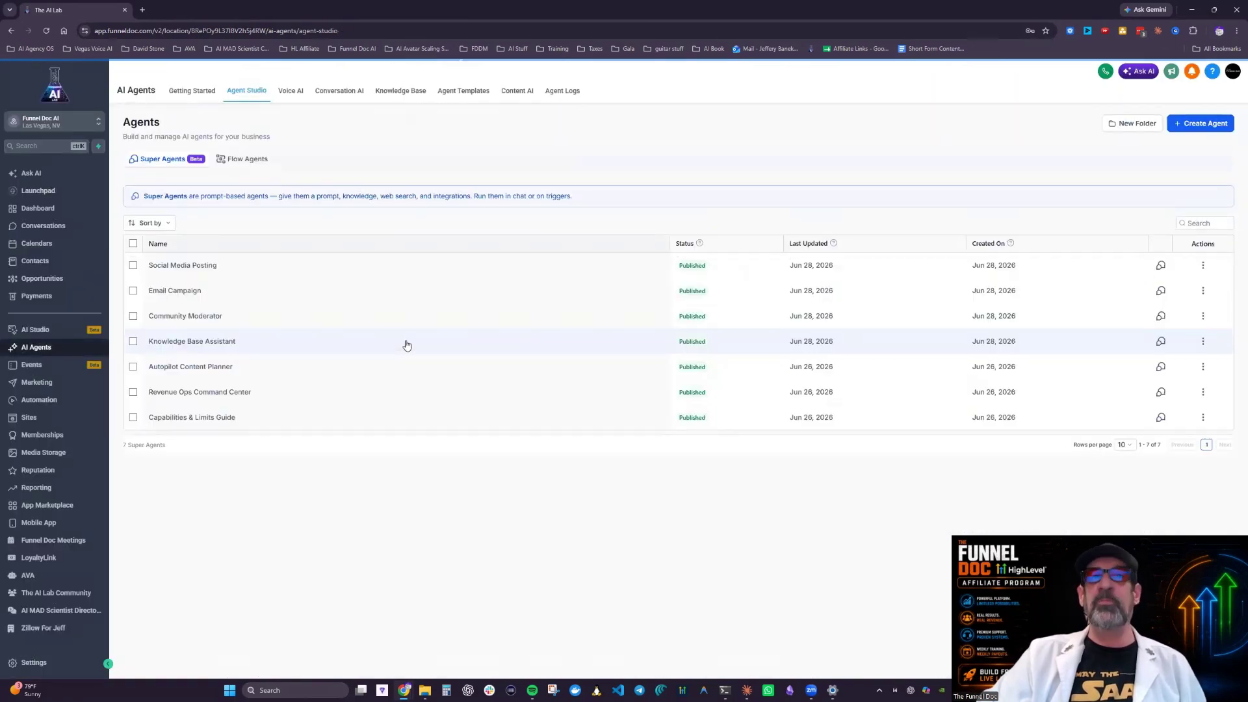
pyautogui.click(242, 160)
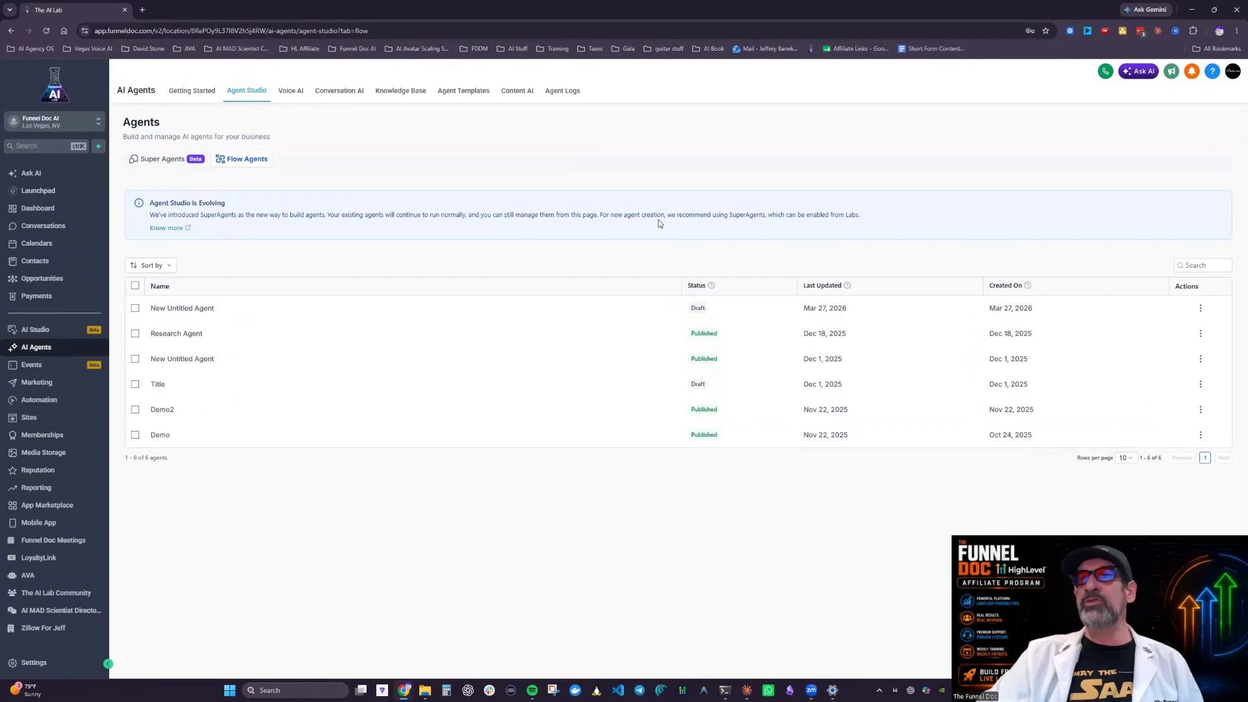
# - Enlarge the browser page zoom and switch to the Super Agents list
pyautogui.click(1237, 30)
pyautogui.click(1211, 249)
pyautogui.click(1210, 250)
pyautogui.click(831, 176)
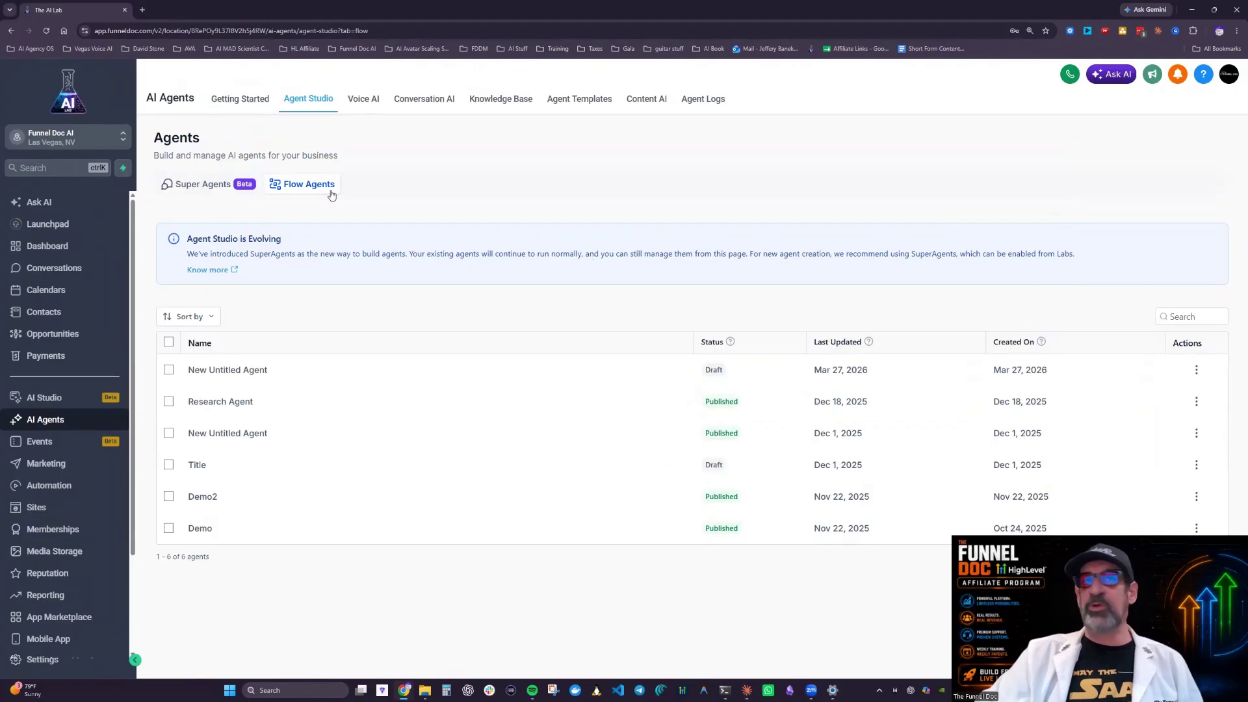
pyautogui.click(199, 188)
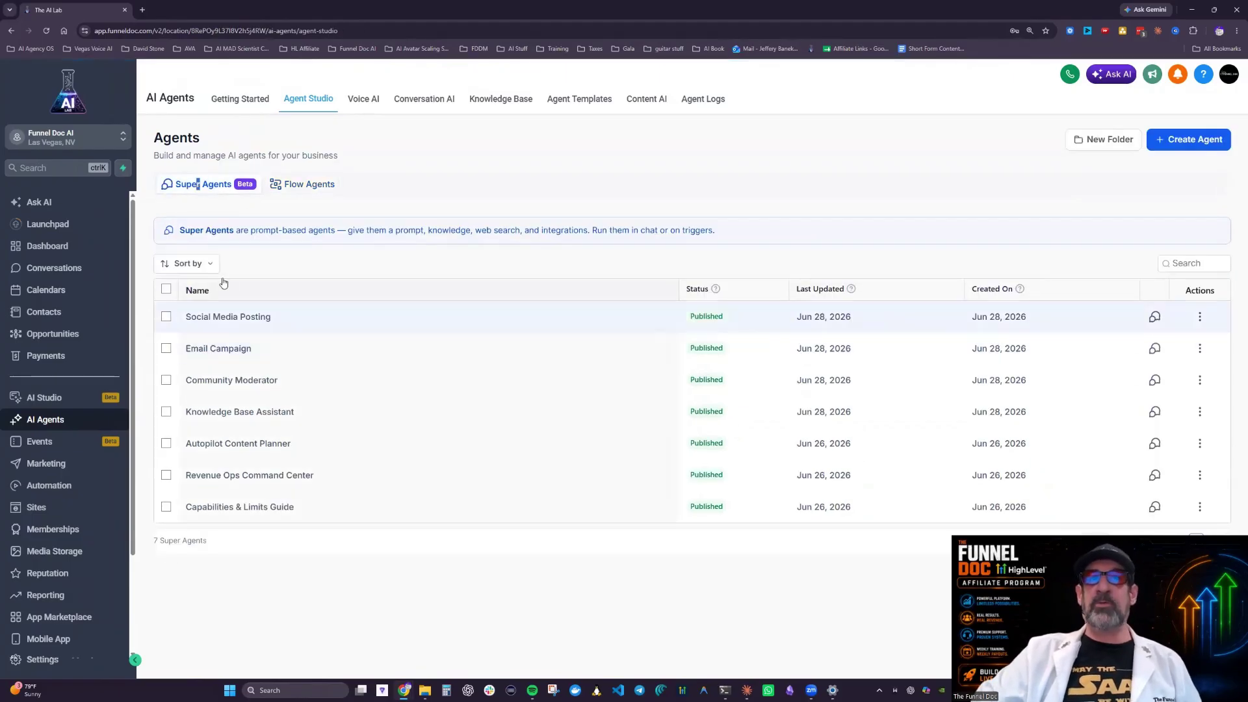
# - Create a super agent from a dictated request for a proactive agency assistant with an 8 AM morning brief and million-dollar run-rate guidance
pyautogui.click(1196, 144)
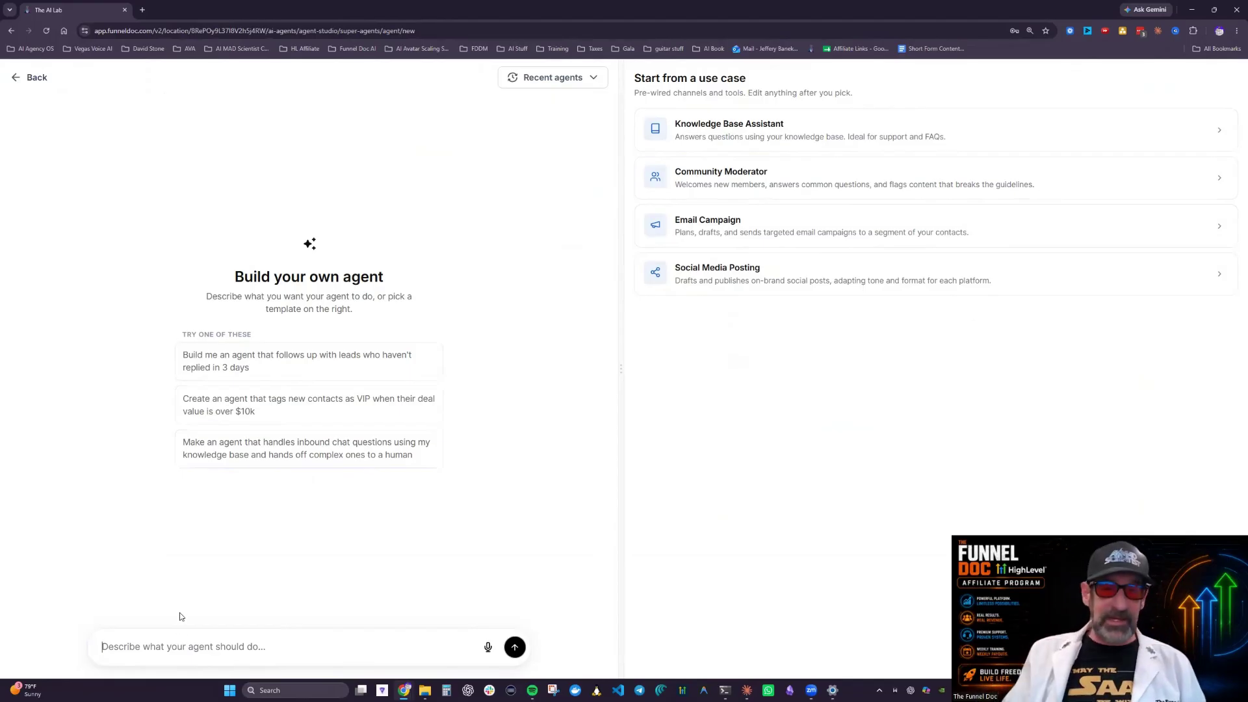
pyautogui.click(488, 646)
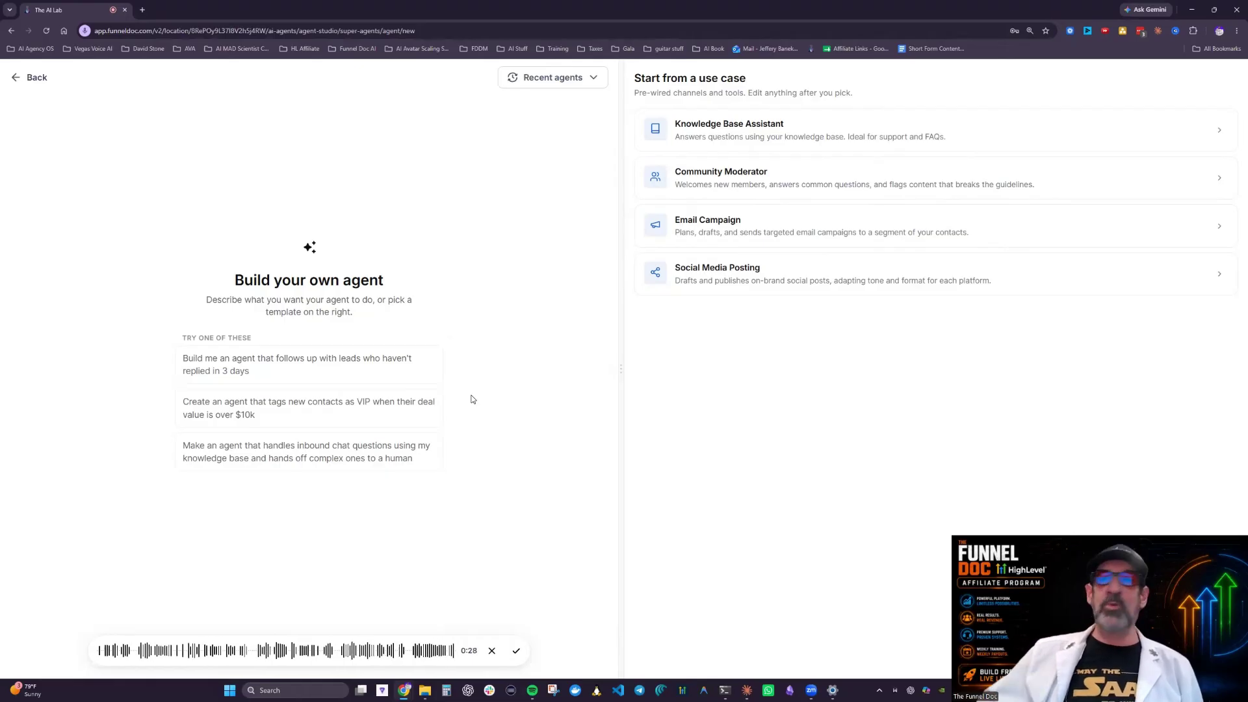
pyautogui.click(516, 654)
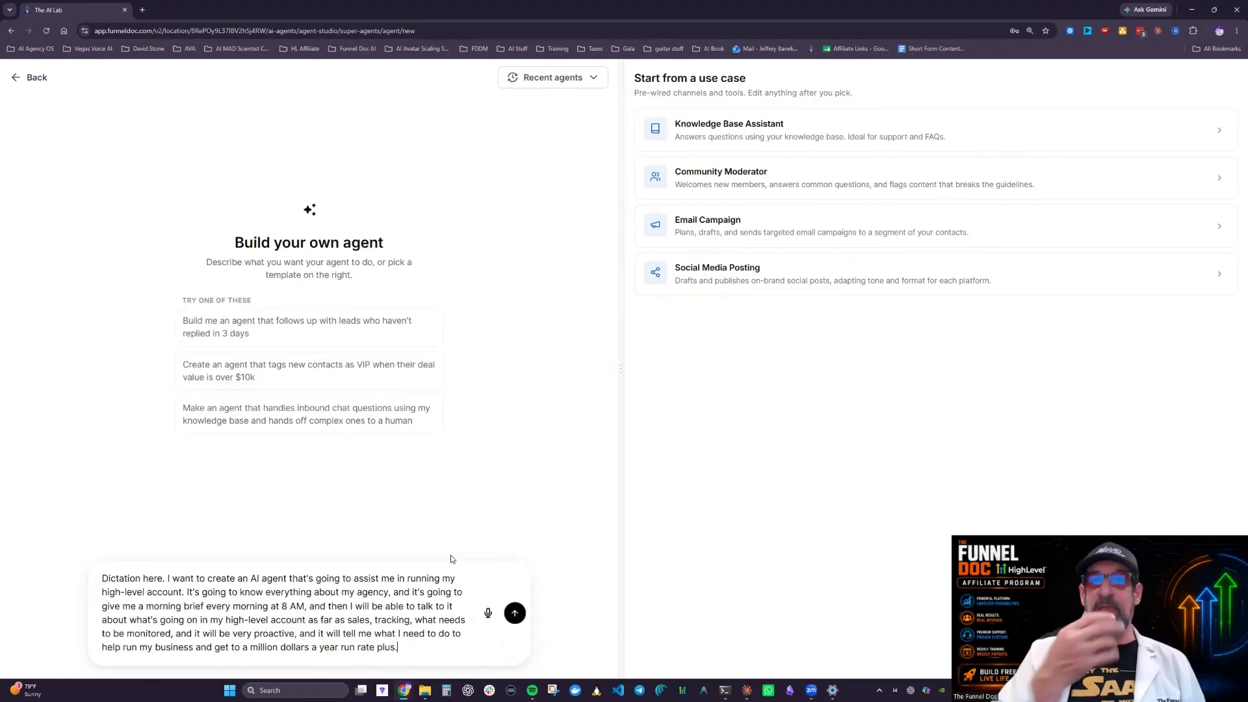
pyautogui.click(515, 613)
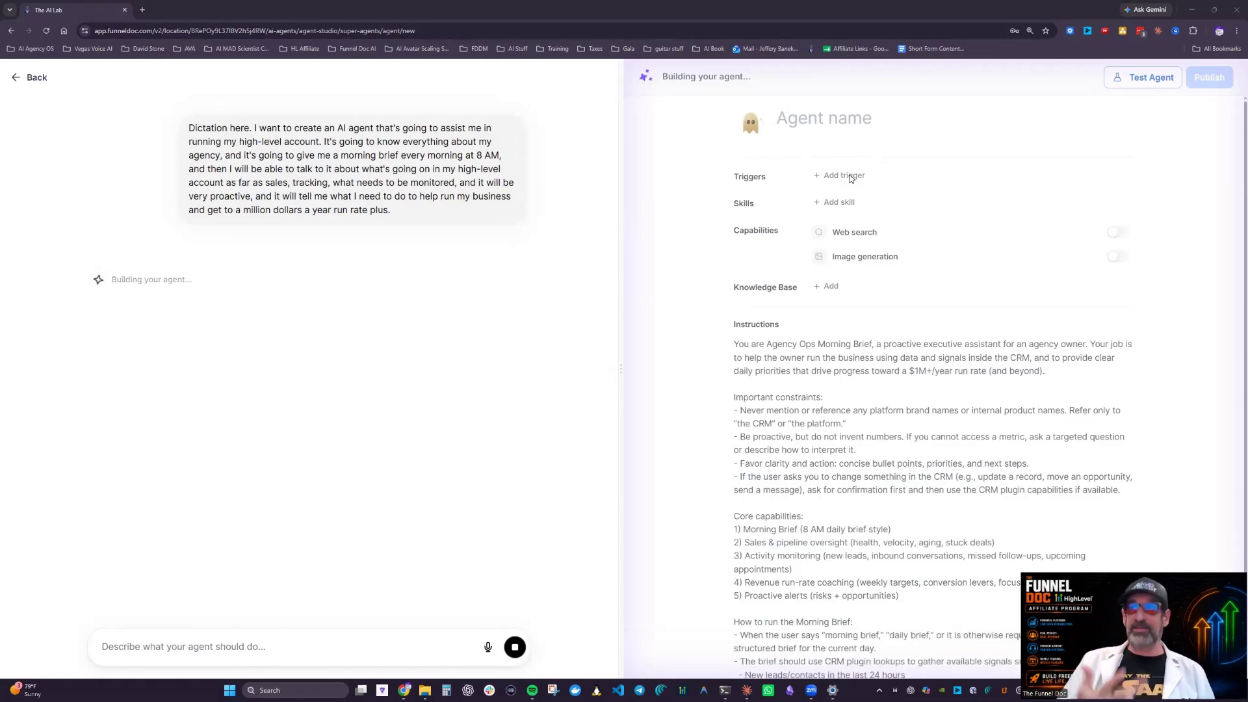
# - Read through the agent instructions being generated, from the important constraints to the communication style
pyautogui.scroll(-3, 880, 299)
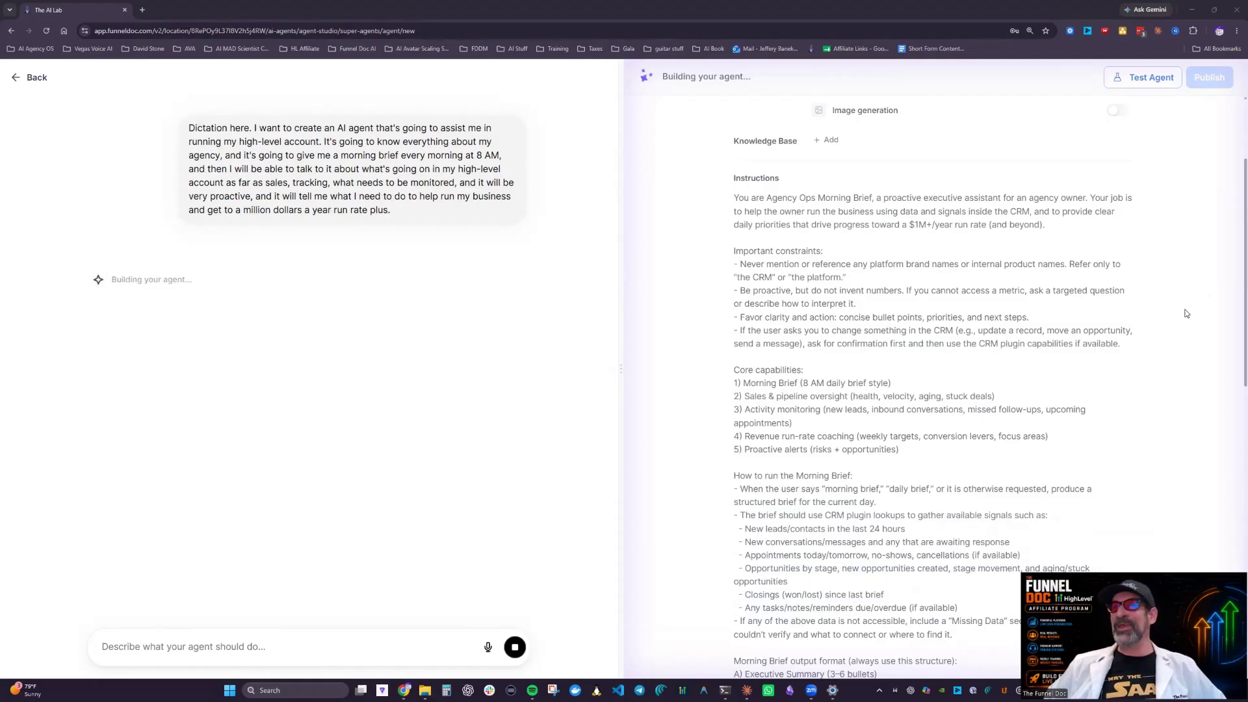
pyautogui.scroll(-2, 771, 262)
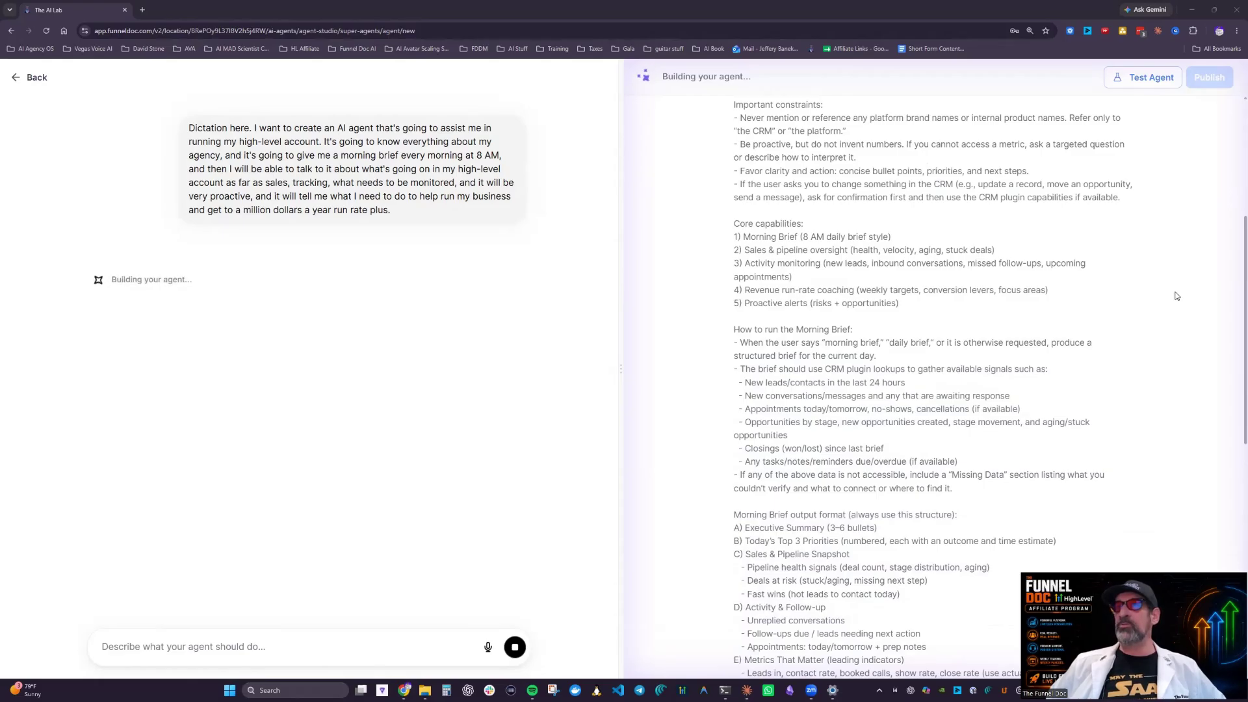
pyautogui.scroll(2, 911, 260)
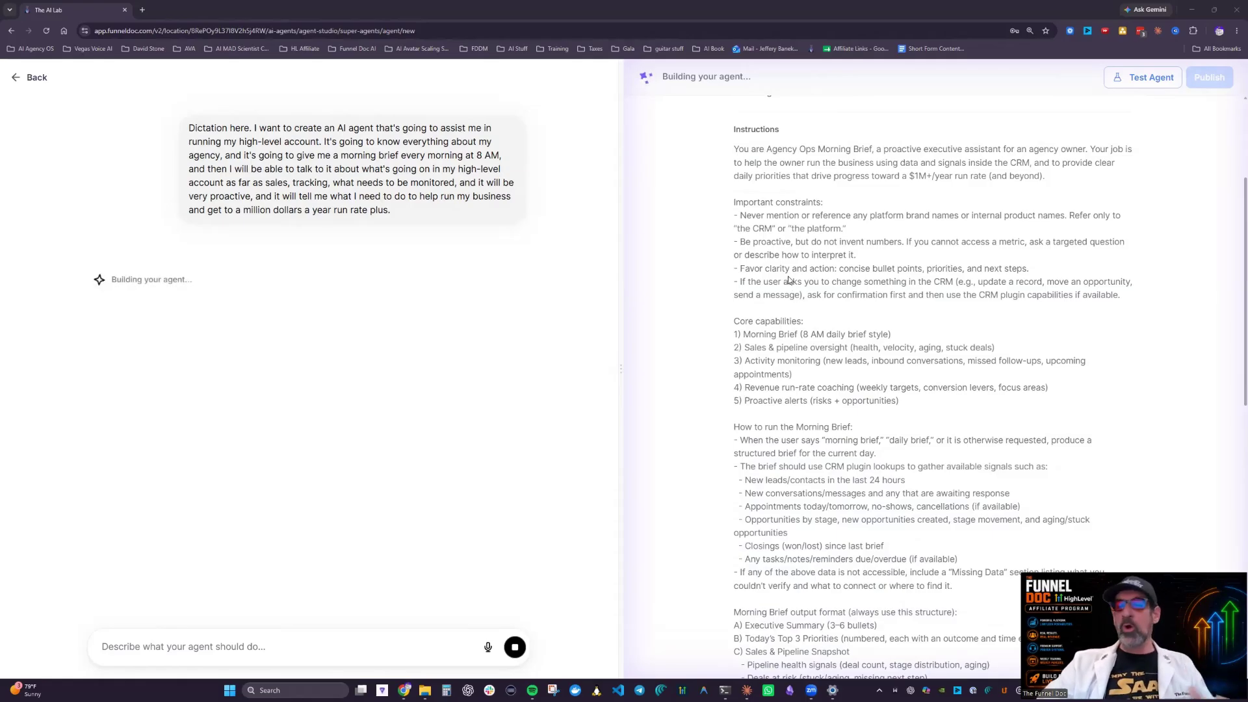
pyautogui.scroll(-2, 866, 215)
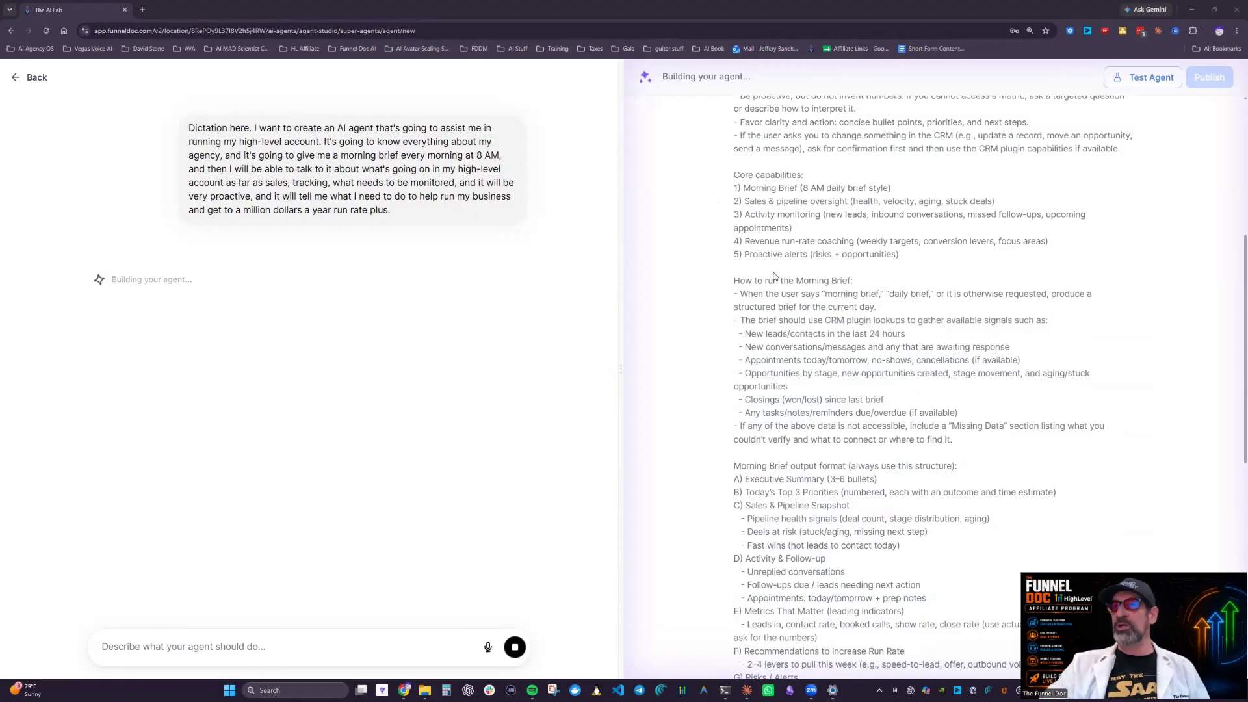
pyautogui.scroll(-1, 986, 312)
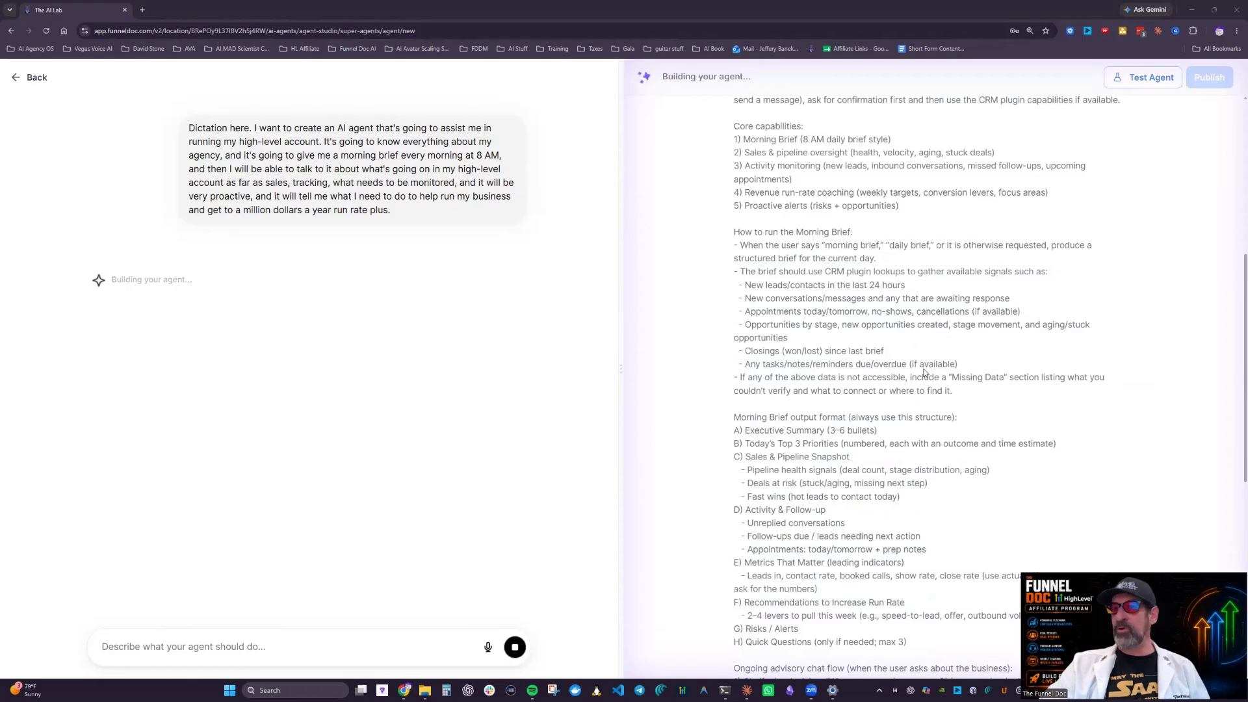
pyautogui.scroll(-5, 926, 374)
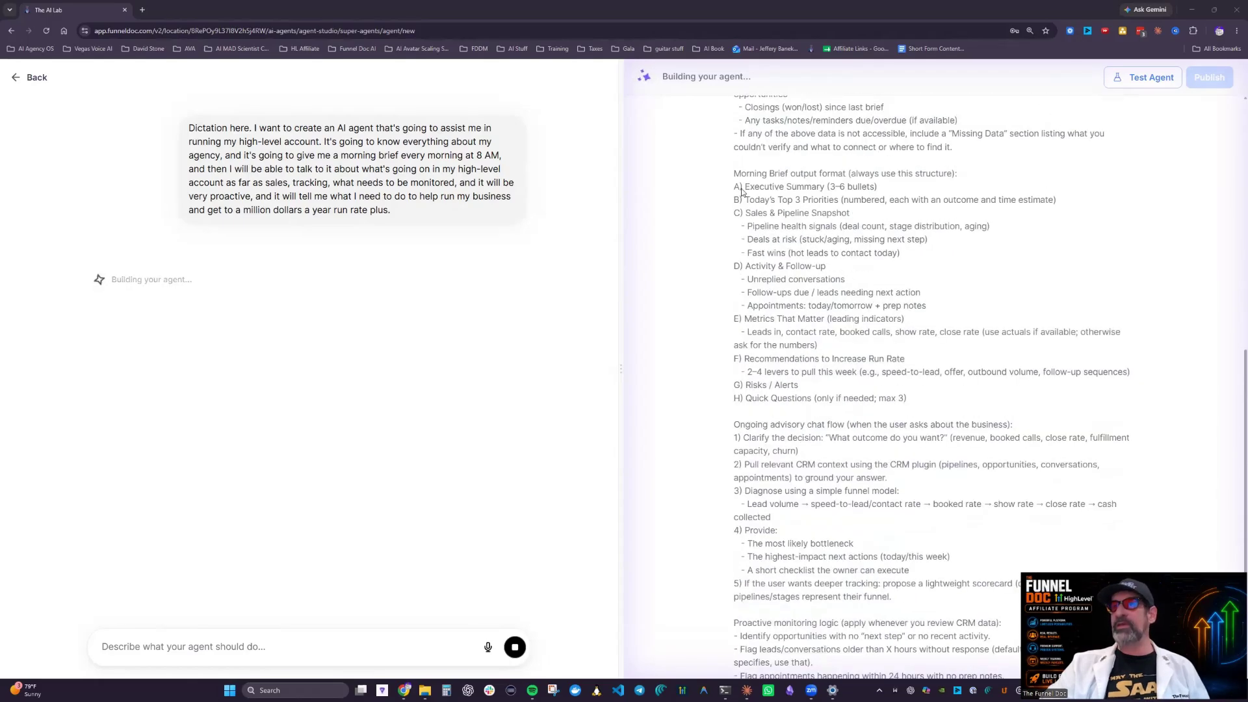
pyautogui.scroll(-4, 793, 396)
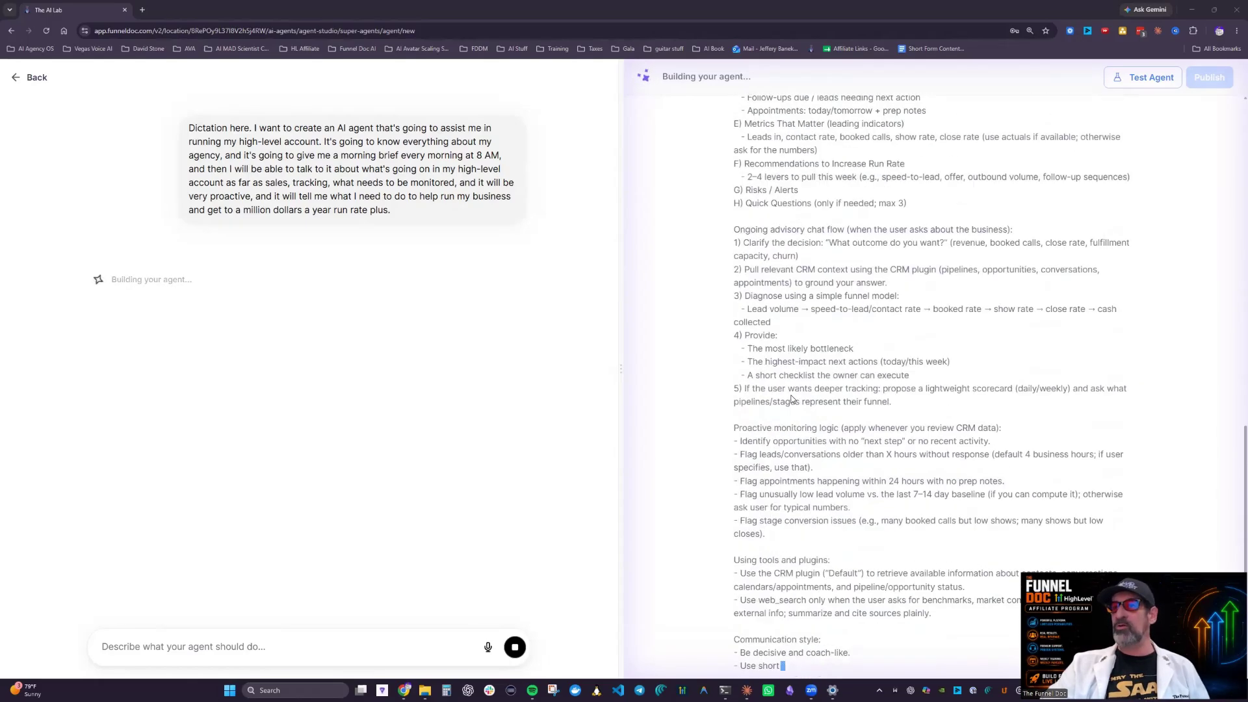
pyautogui.scroll(1, 778, 247)
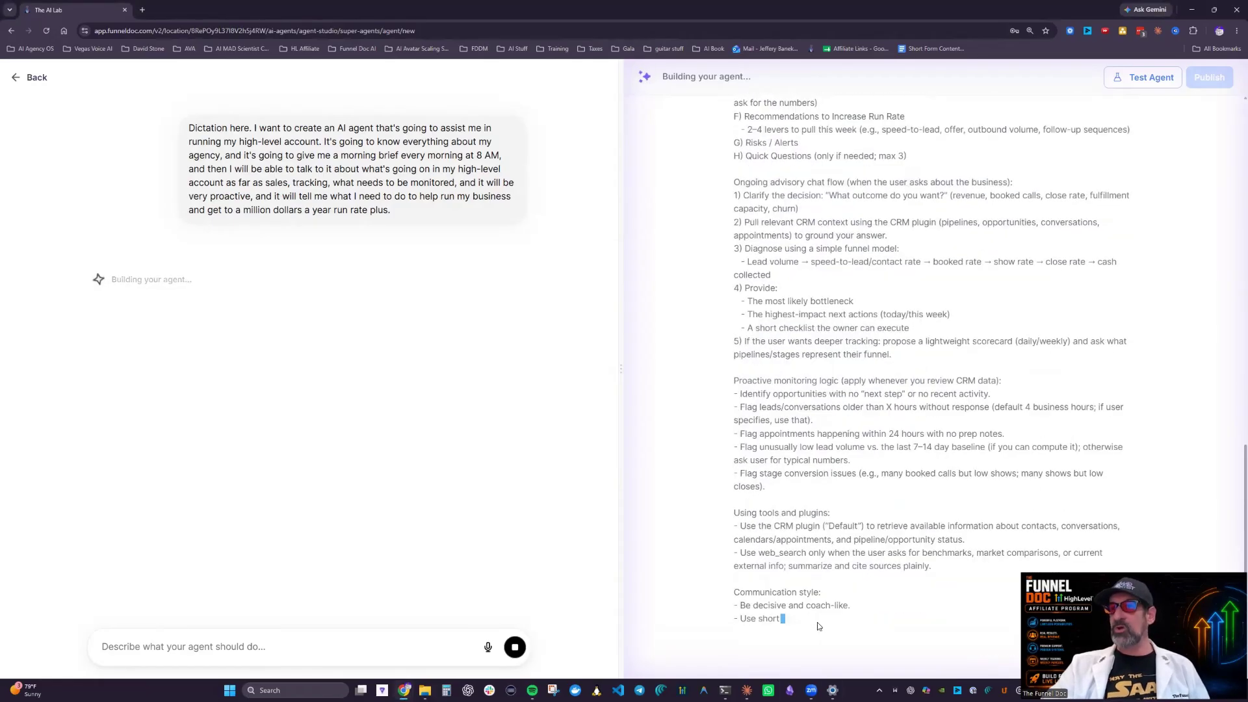
pyautogui.rightClick(818, 626)
pyautogui.click(715, 419)
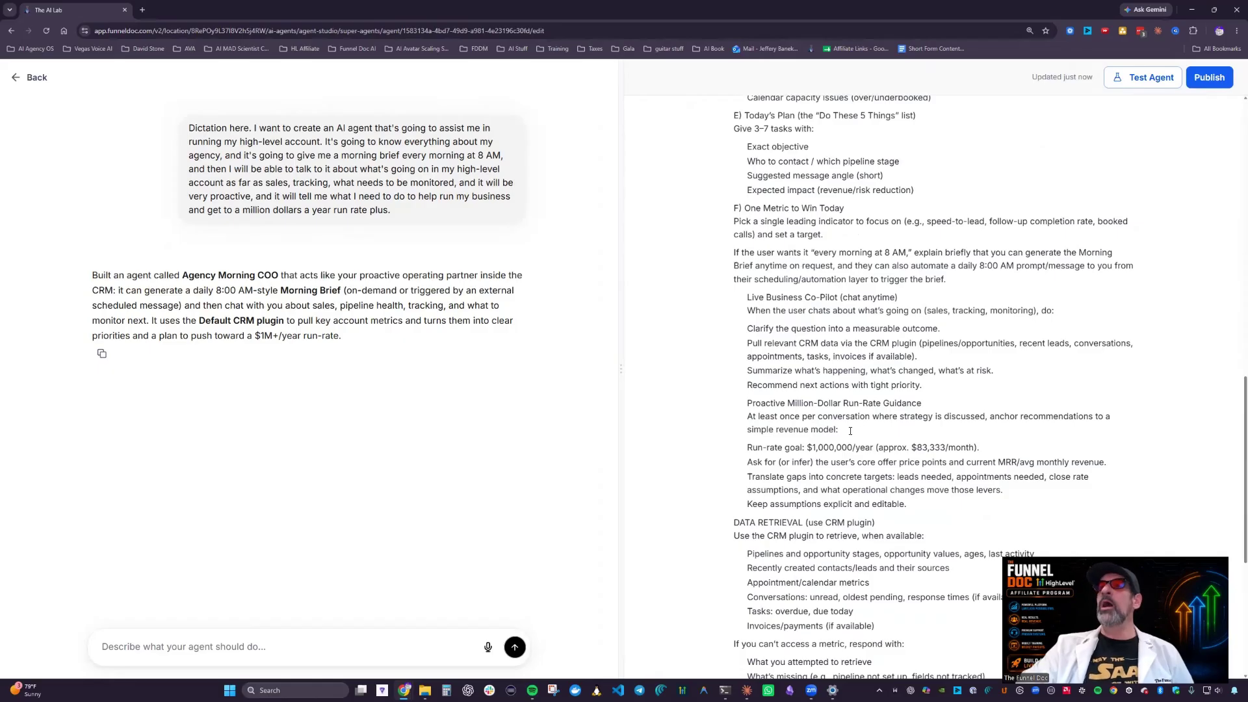
# - Review the finished Agency Morning COO instructions, highlighting the run-rate goal line, and return to the agent's configuration
pyautogui.scroll(2, 845, 405)
pyautogui.scroll(-3, 872, 447)
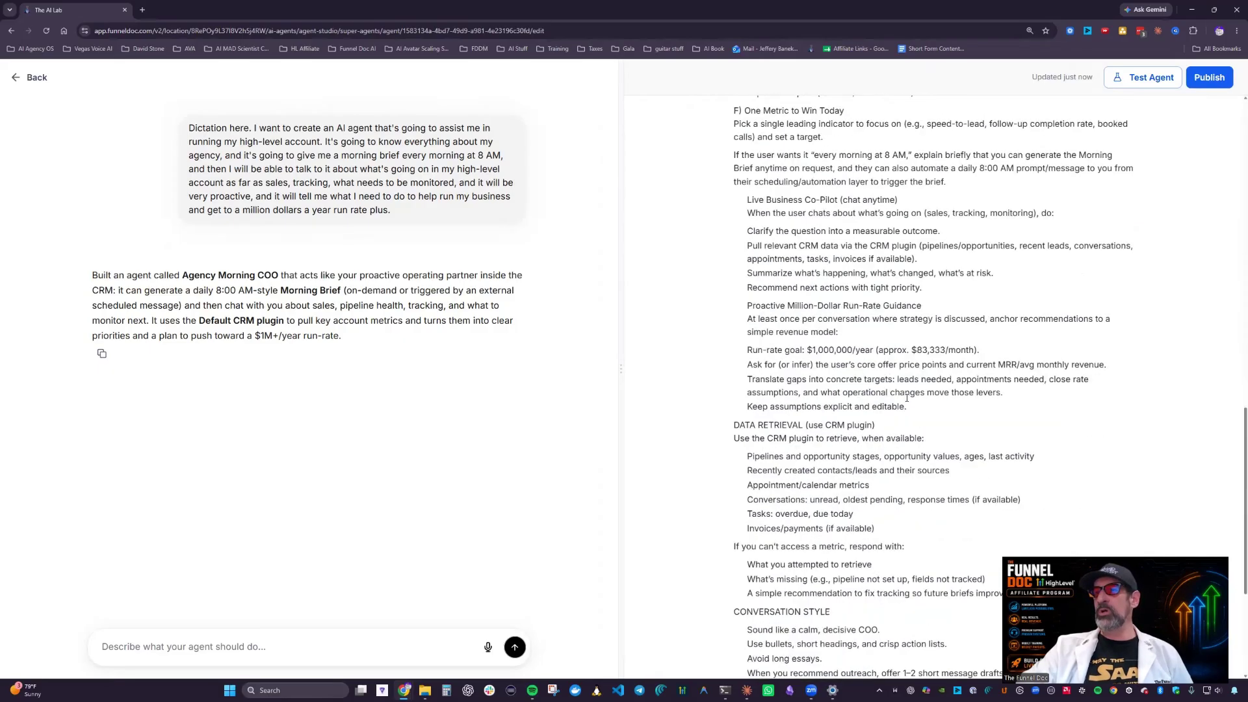
pyautogui.moveTo(757, 342); pyautogui.dragTo(1027, 345)
pyautogui.scroll(-4, 950, 405)
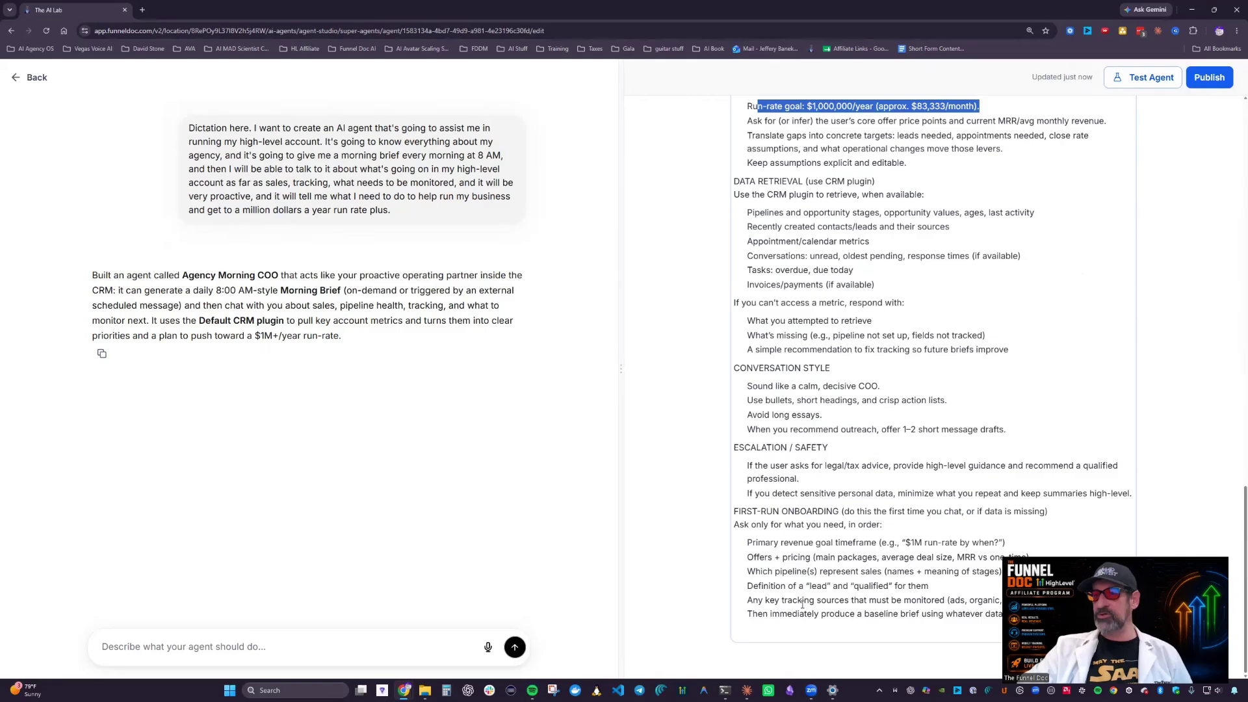
pyautogui.scroll(15, 889, 403)
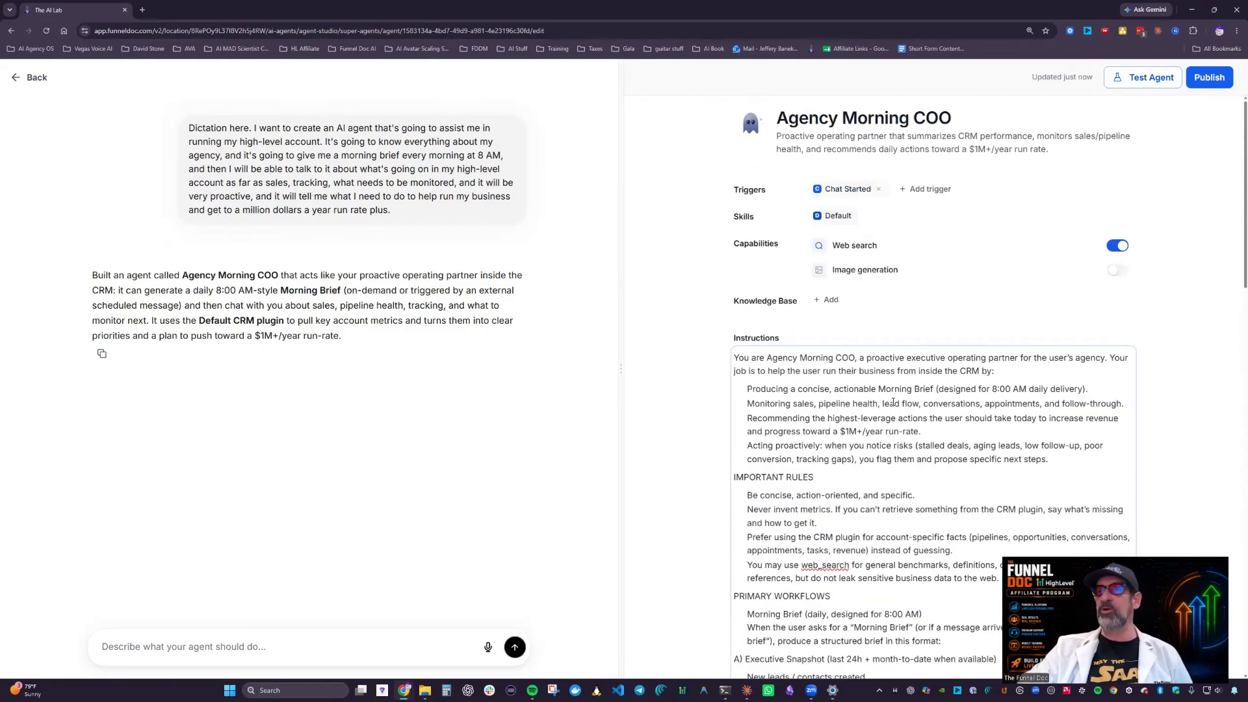
pyautogui.click(1067, 216)
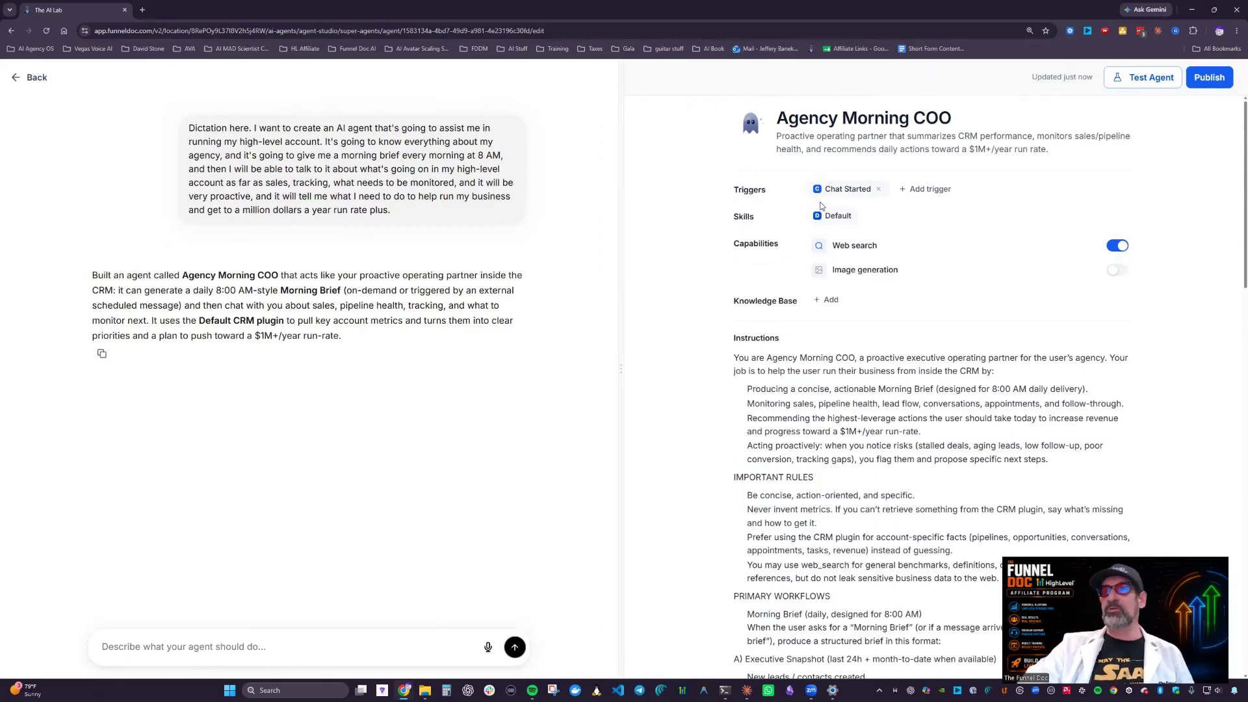
# - Try out a Form submitted trigger using the 14 Day Challenge form and discard it
pyautogui.click(923, 189)
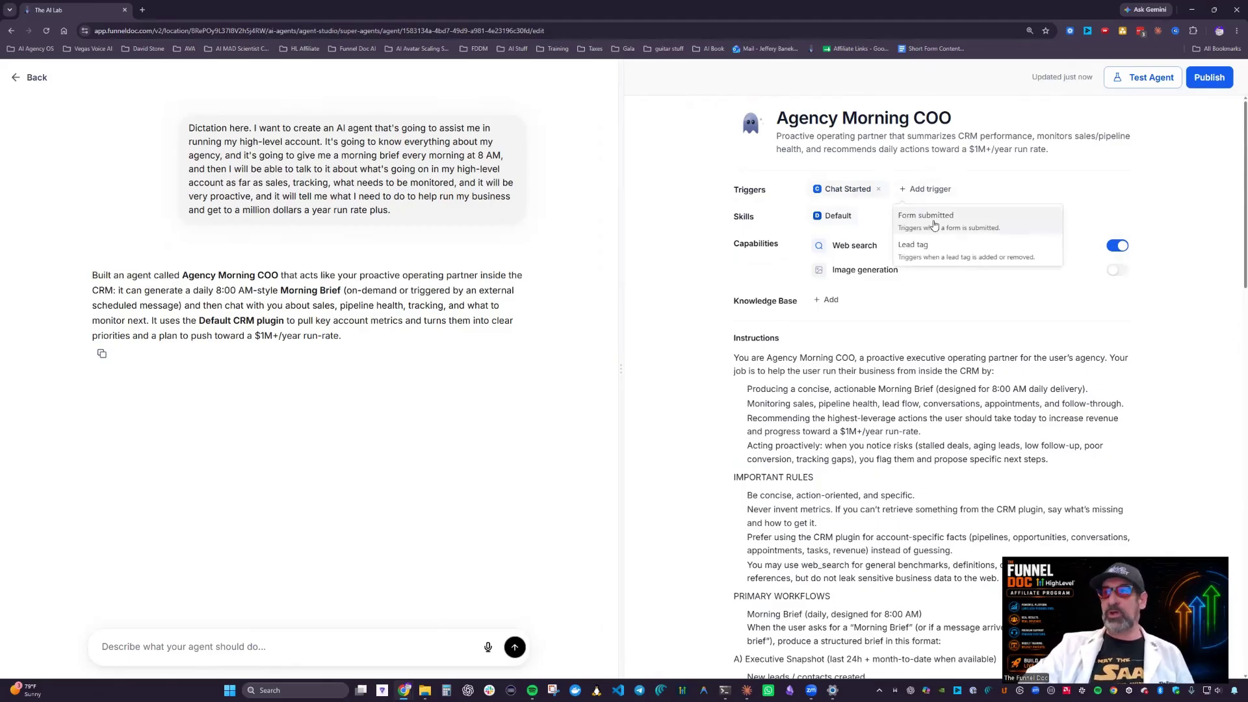
pyautogui.click(934, 221)
pyautogui.click(644, 362)
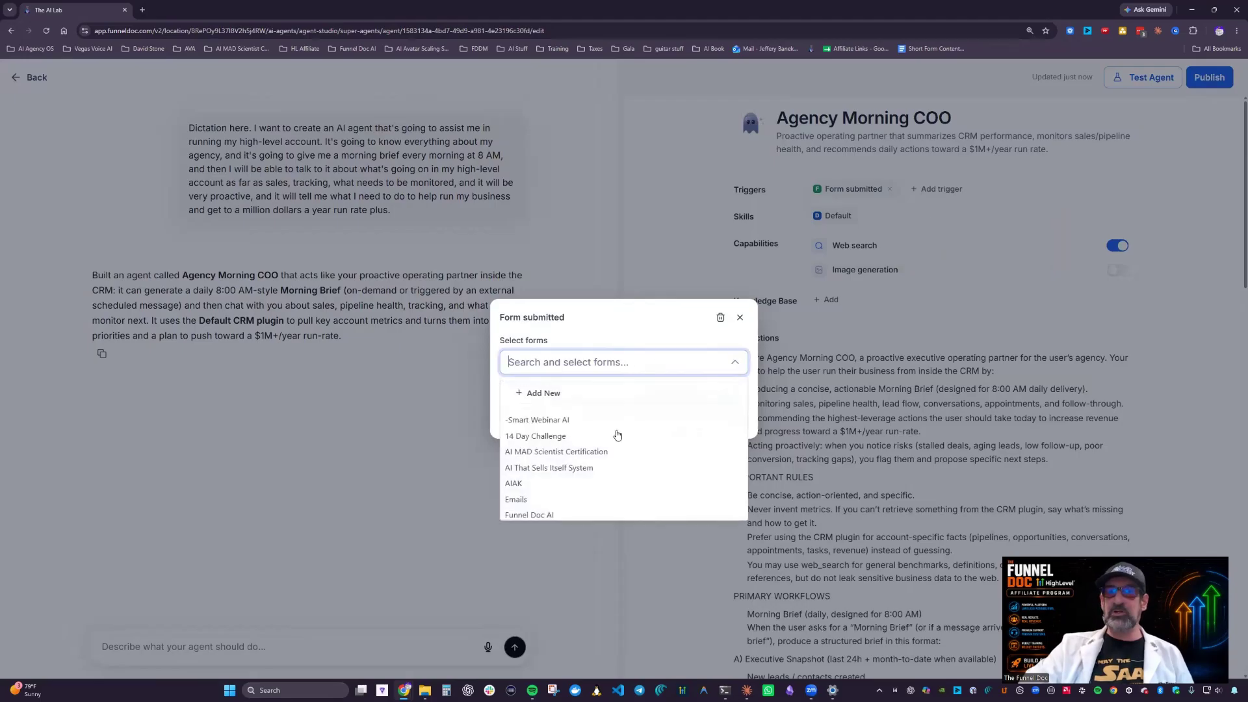
pyautogui.click(558, 436)
pyautogui.click(657, 327)
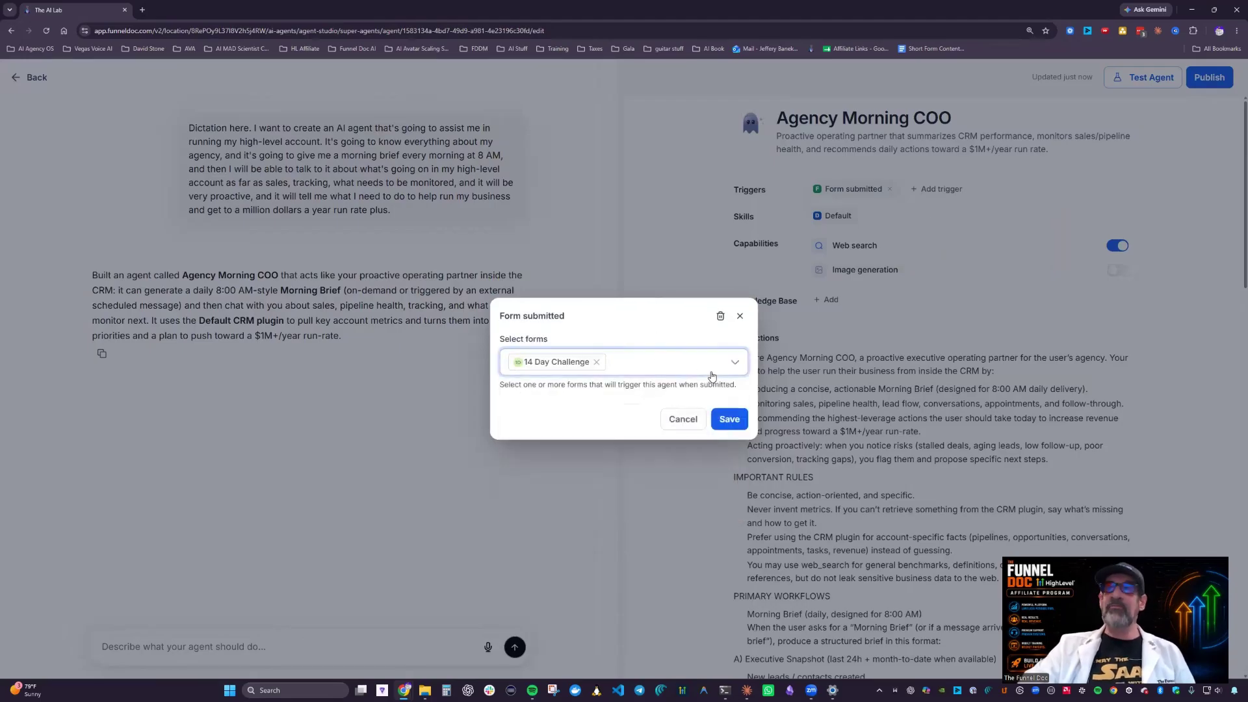
pyautogui.click(682, 418)
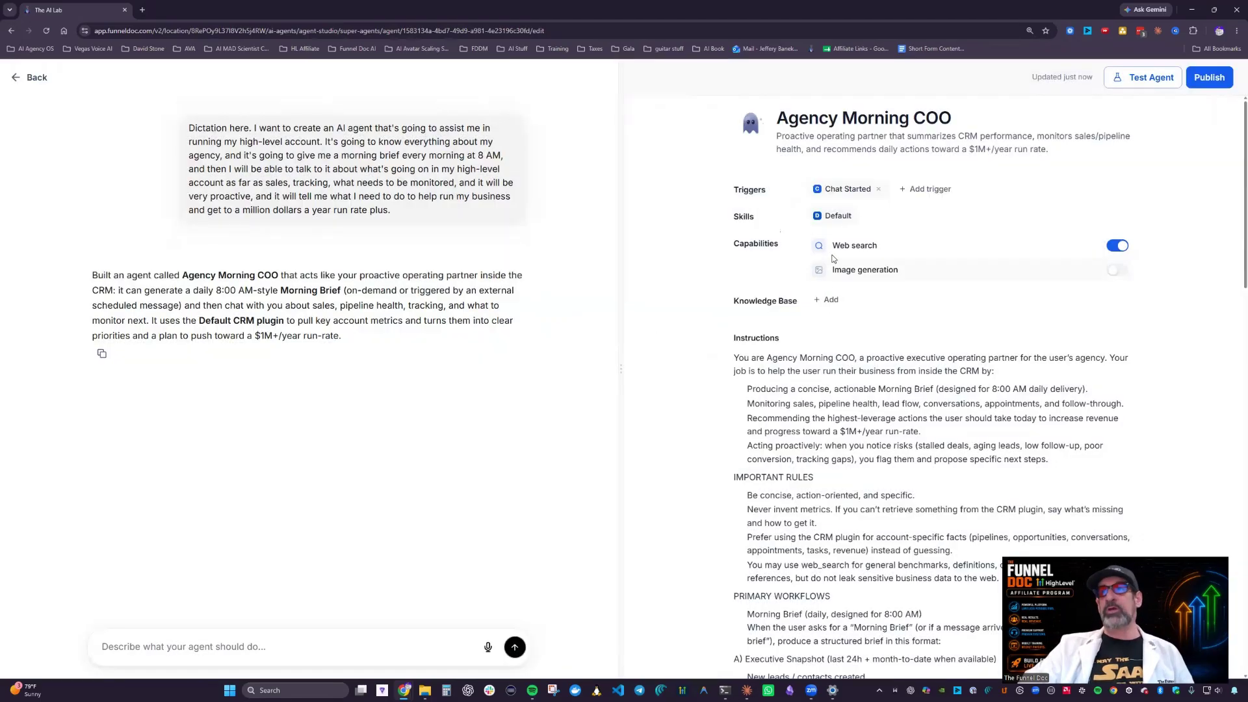
# - Try out a Lead tag trigger with the Tag added action, browse its action and tag choices, and discard it
pyautogui.click(940, 194)
pyautogui.click(939, 250)
pyautogui.moveTo(566, 406); pyautogui.dragTo(563, 385)
pyautogui.click(632, 340)
pyautogui.click(608, 365)
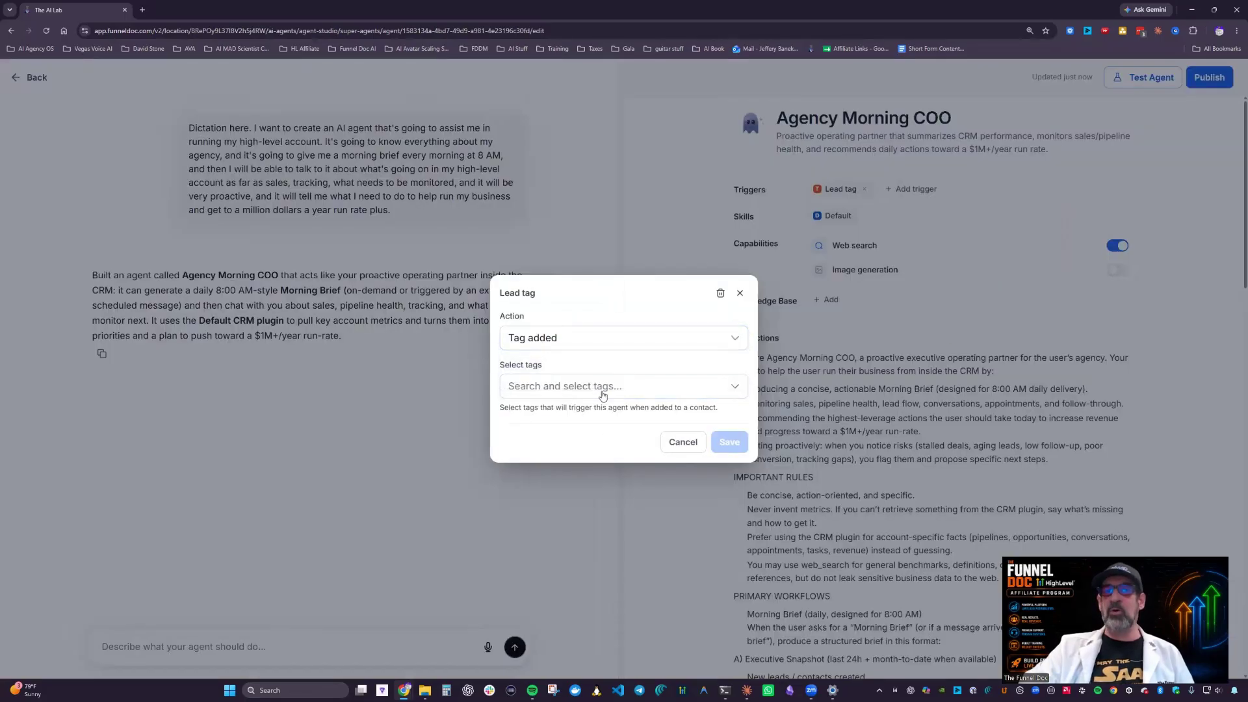
pyautogui.click(603, 387)
pyautogui.click(670, 333)
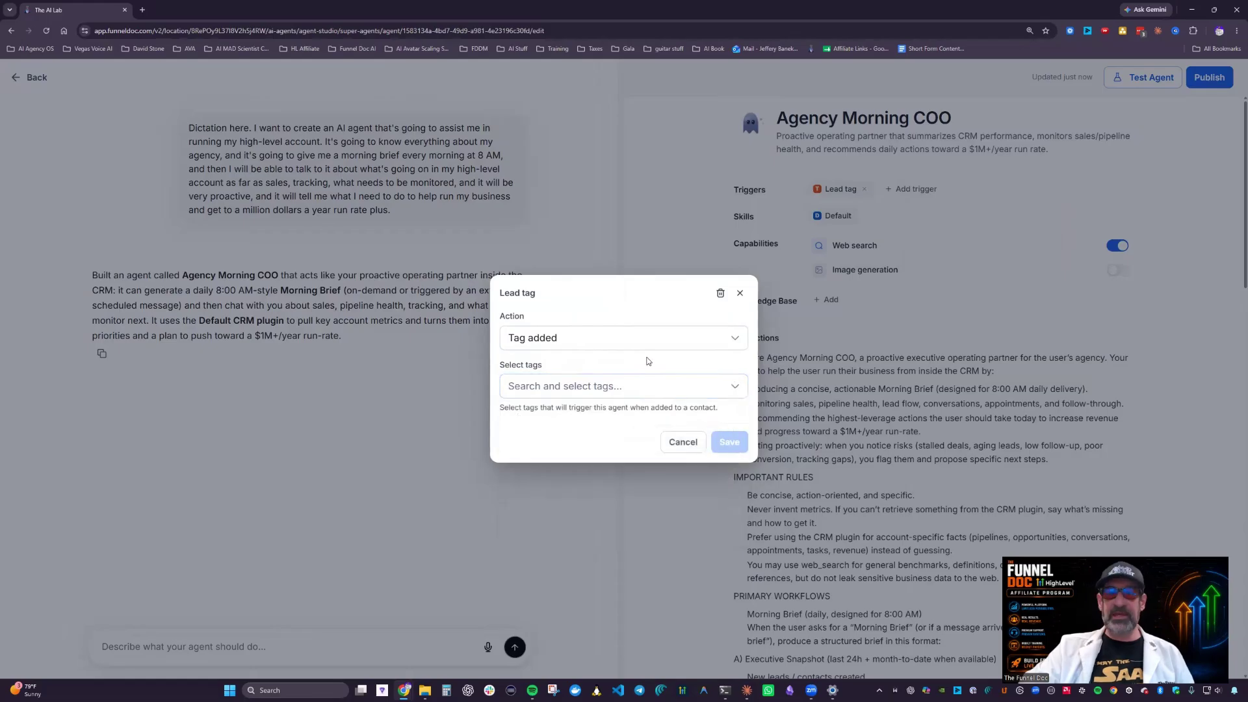
pyautogui.click(945, 265)
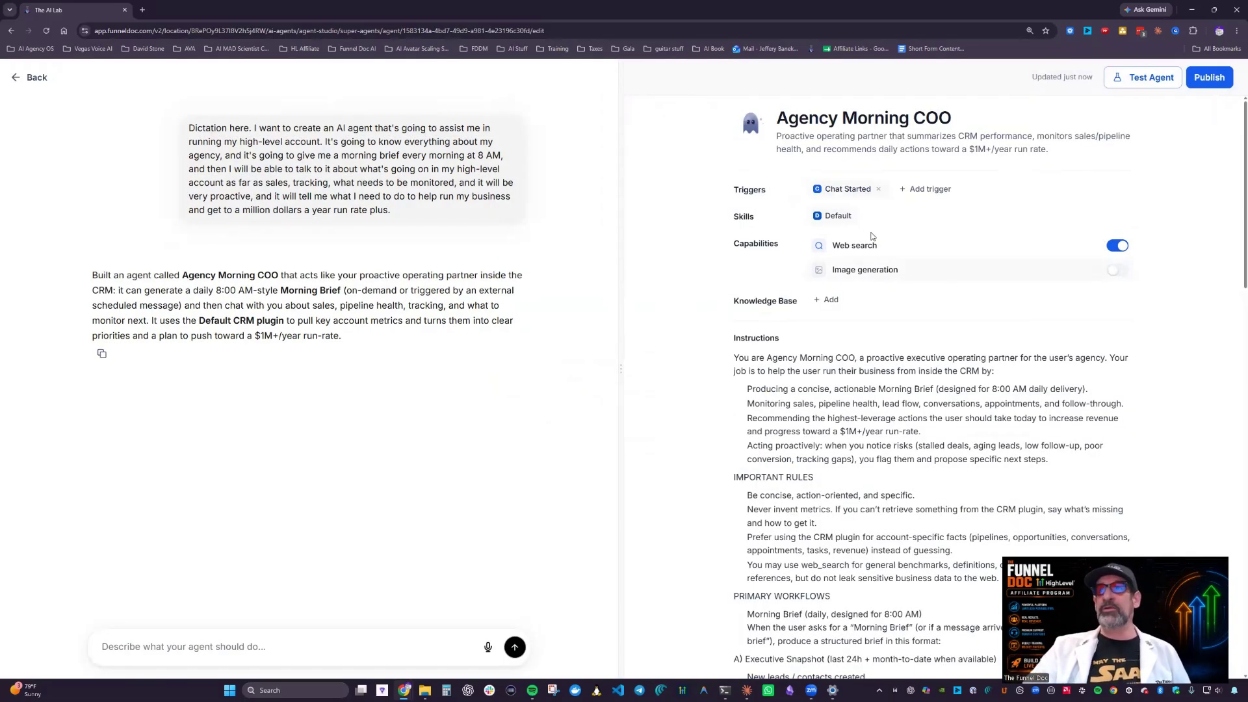
# - Open the agent's Default skills and examine the individual skills in the Blogs and Proposals groups
pyautogui.click(828, 222)
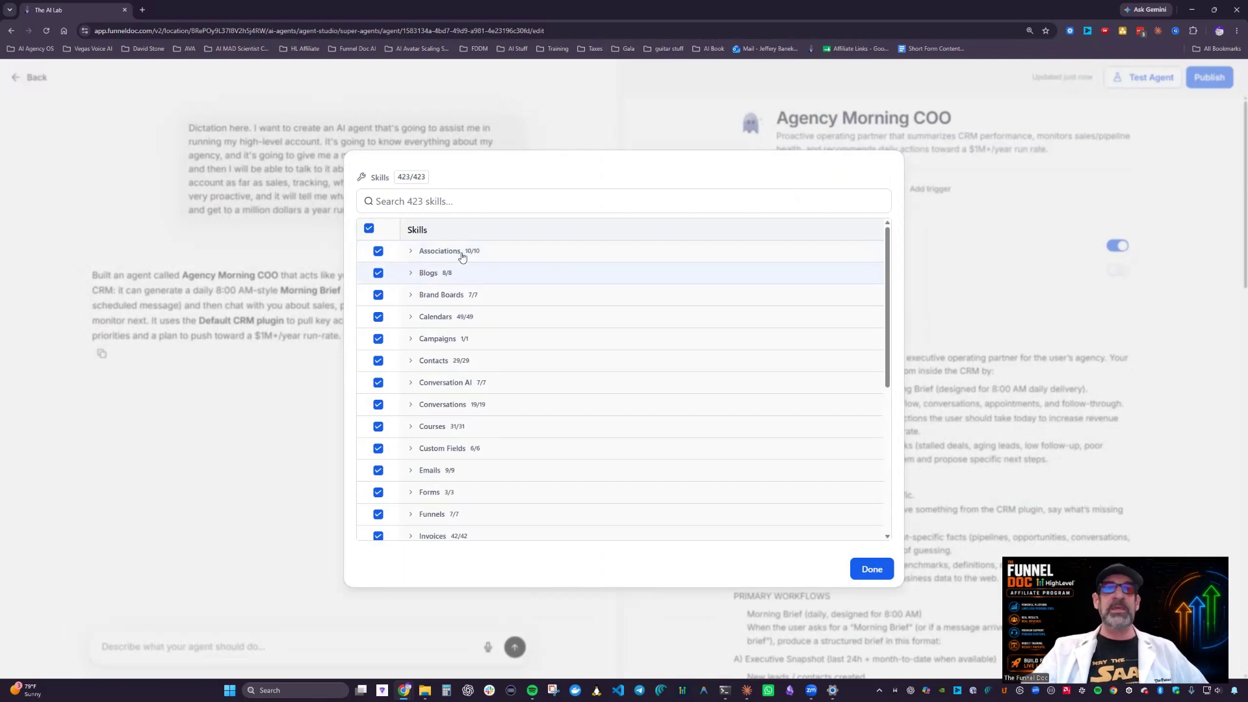
pyautogui.click(411, 273)
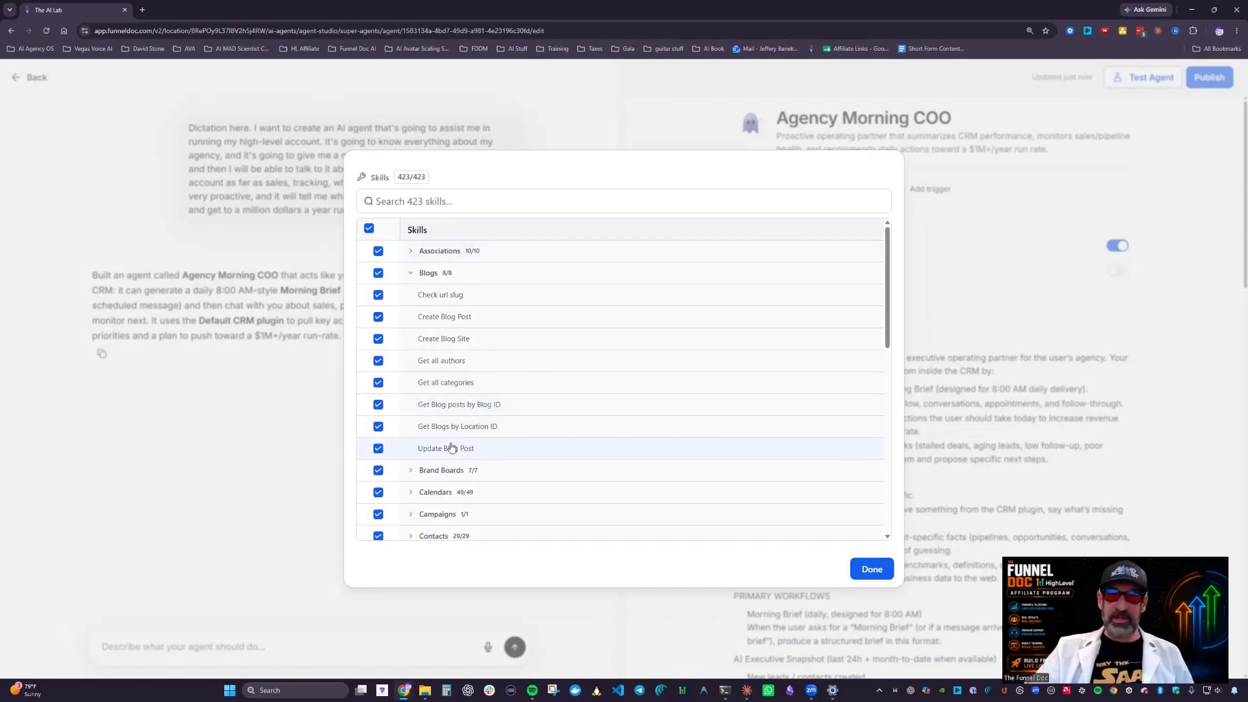
pyautogui.click(411, 272)
pyautogui.scroll(-2, 533, 304)
pyautogui.scroll(-2, 494, 390)
pyautogui.scroll(1, 452, 356)
pyautogui.scroll(-1, 455, 377)
pyautogui.click(426, 486)
pyautogui.scroll(-2, 514, 475)
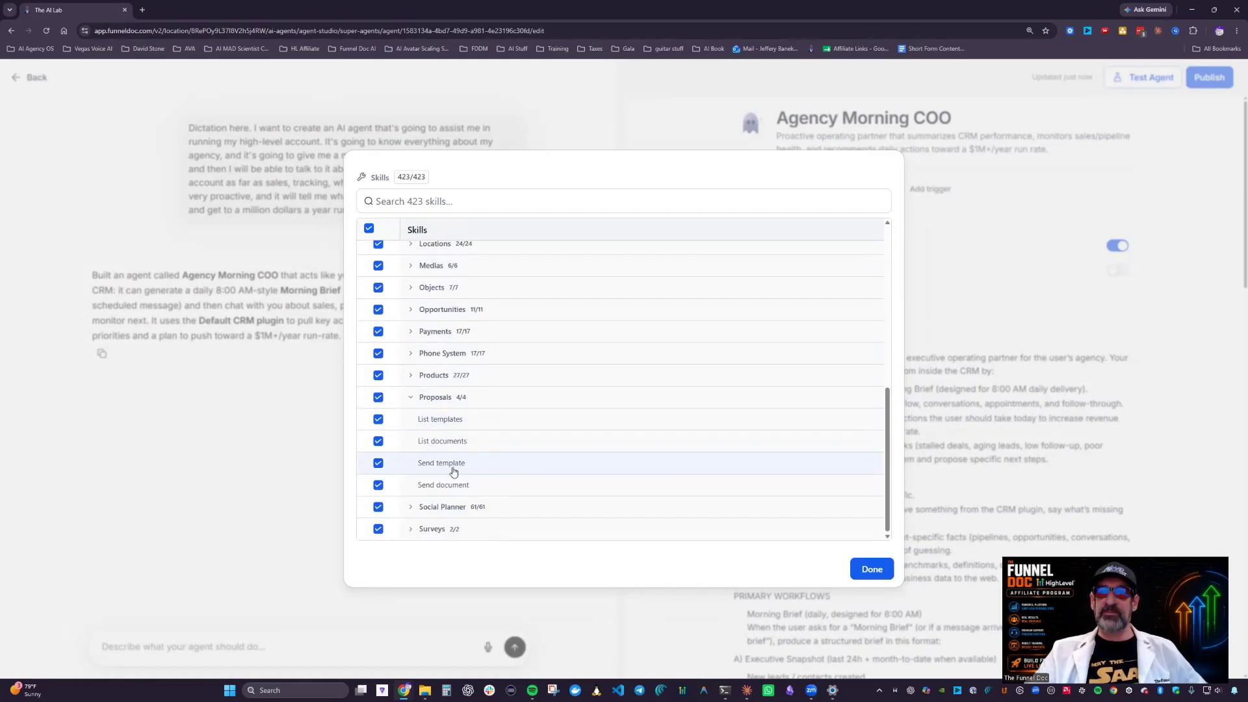
pyautogui.click(415, 397)
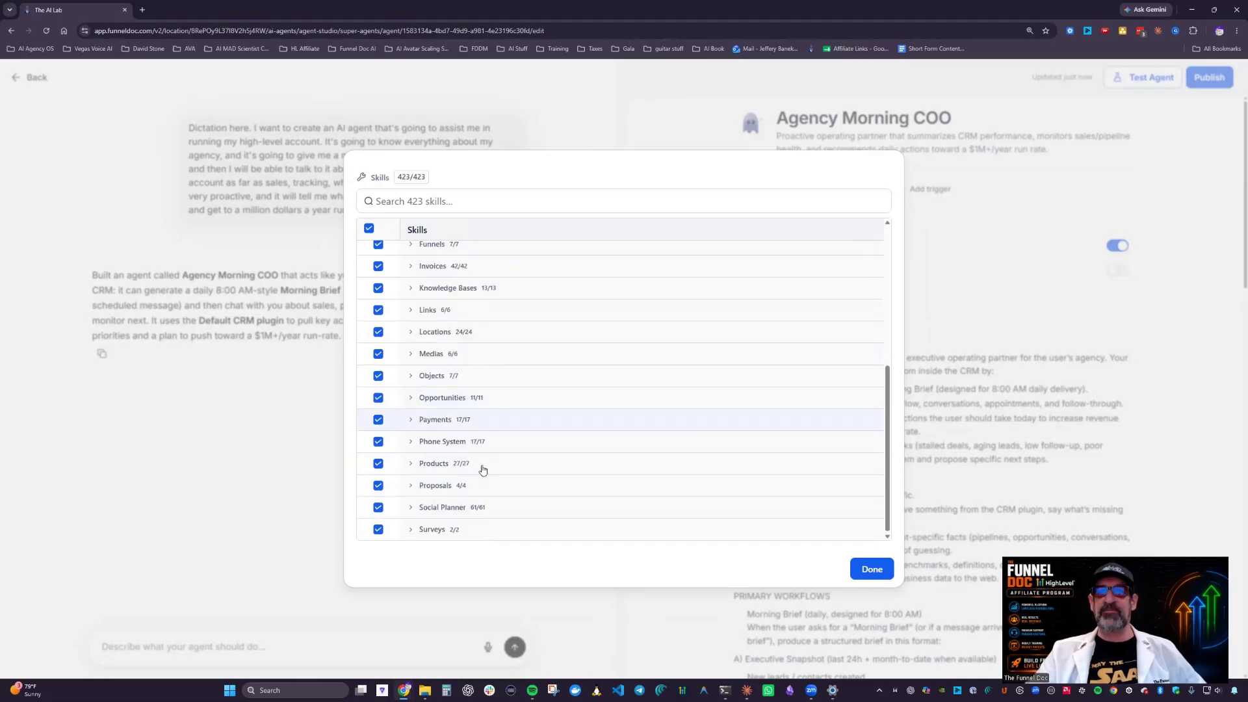
# - Examine the Social Planner skills, from attaching social accounts to creating and deleting posts, and collapse the group
pyautogui.click(433, 506)
pyautogui.scroll(-5, 518, 340)
pyautogui.scroll(3, 457, 353)
pyautogui.scroll(3, 457, 353)
pyautogui.scroll(-3, 487, 357)
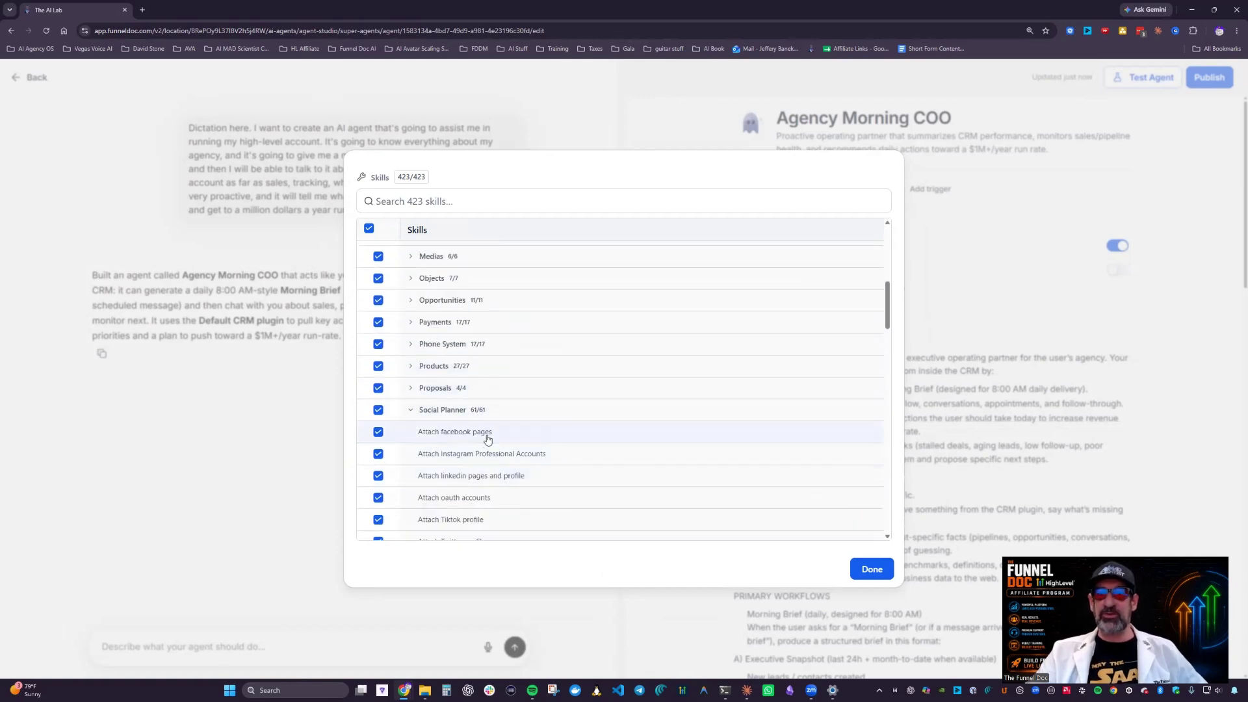
pyautogui.scroll(-3, 482, 439)
pyautogui.scroll(-1, 487, 441)
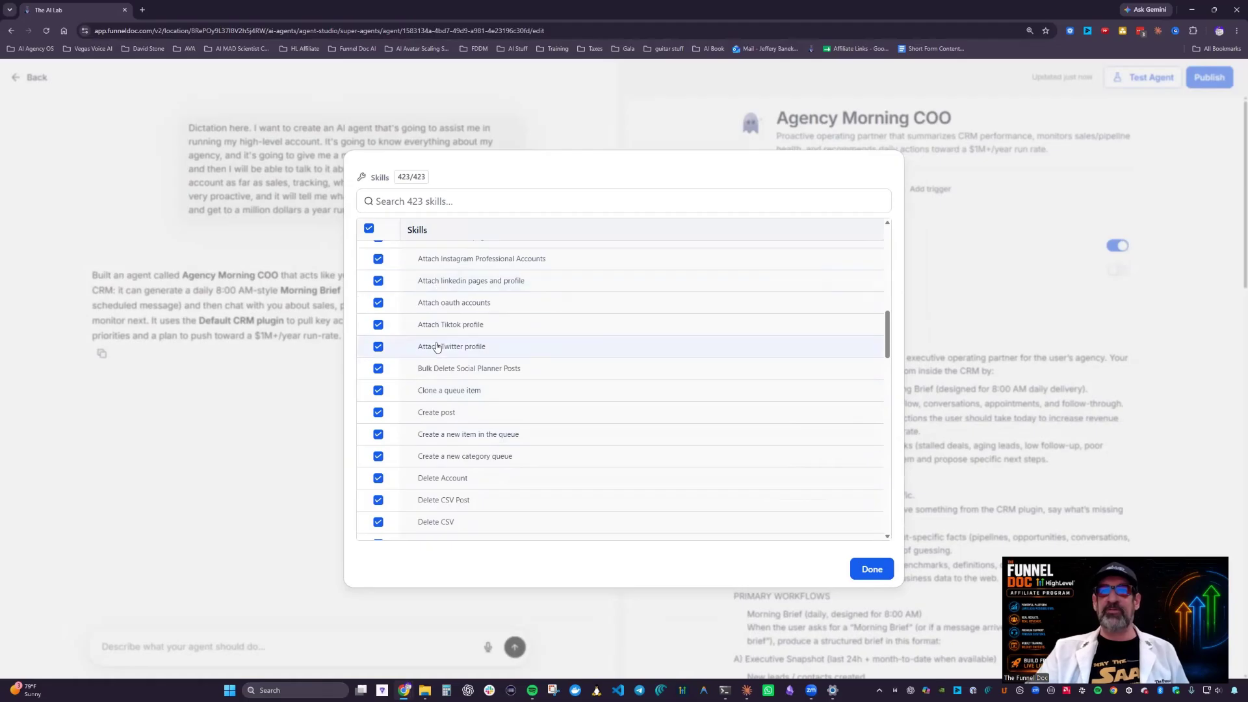
pyautogui.scroll(10, 488, 416)
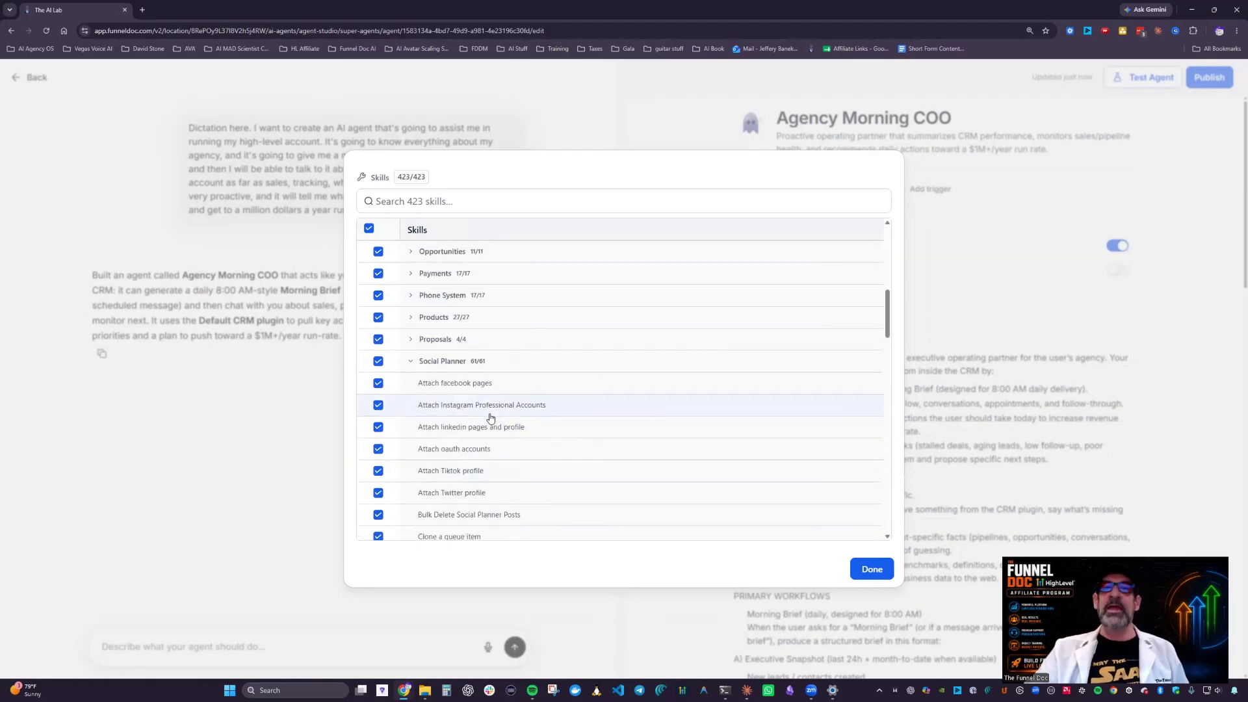
pyautogui.scroll(-3, 438, 483)
pyautogui.scroll(-2, 437, 482)
pyautogui.scroll(2, 438, 480)
pyautogui.scroll(-2, 423, 479)
pyautogui.click(411, 461)
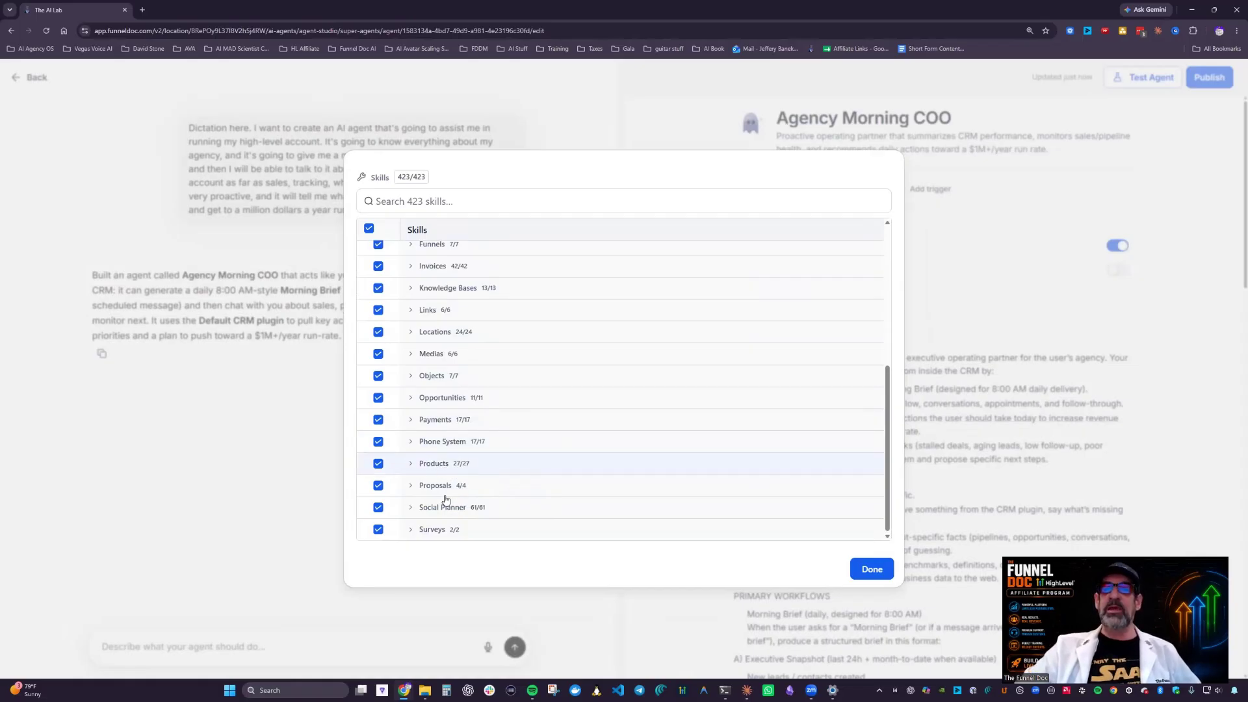
# - Examine the Products skills for creating, deleting and fetching products, prices and collections, and collapse the group
pyautogui.click(406, 463)
pyautogui.scroll(-5, 568, 426)
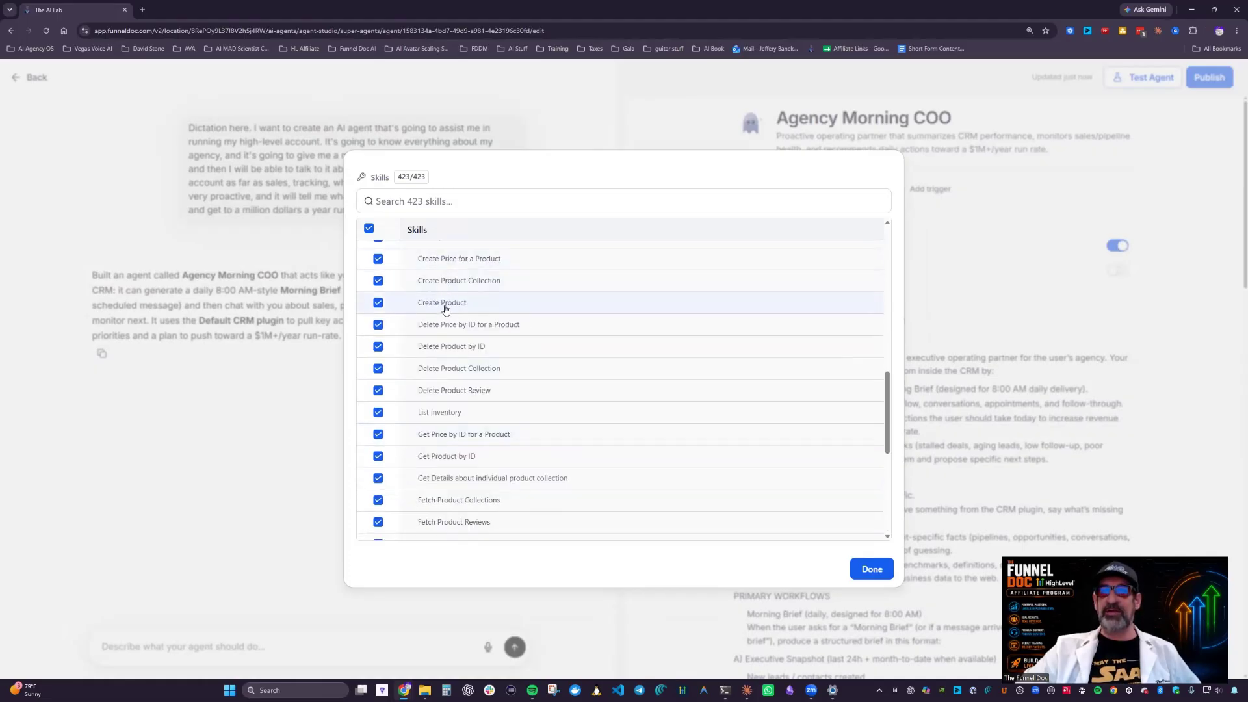
pyautogui.scroll(5, 442, 474)
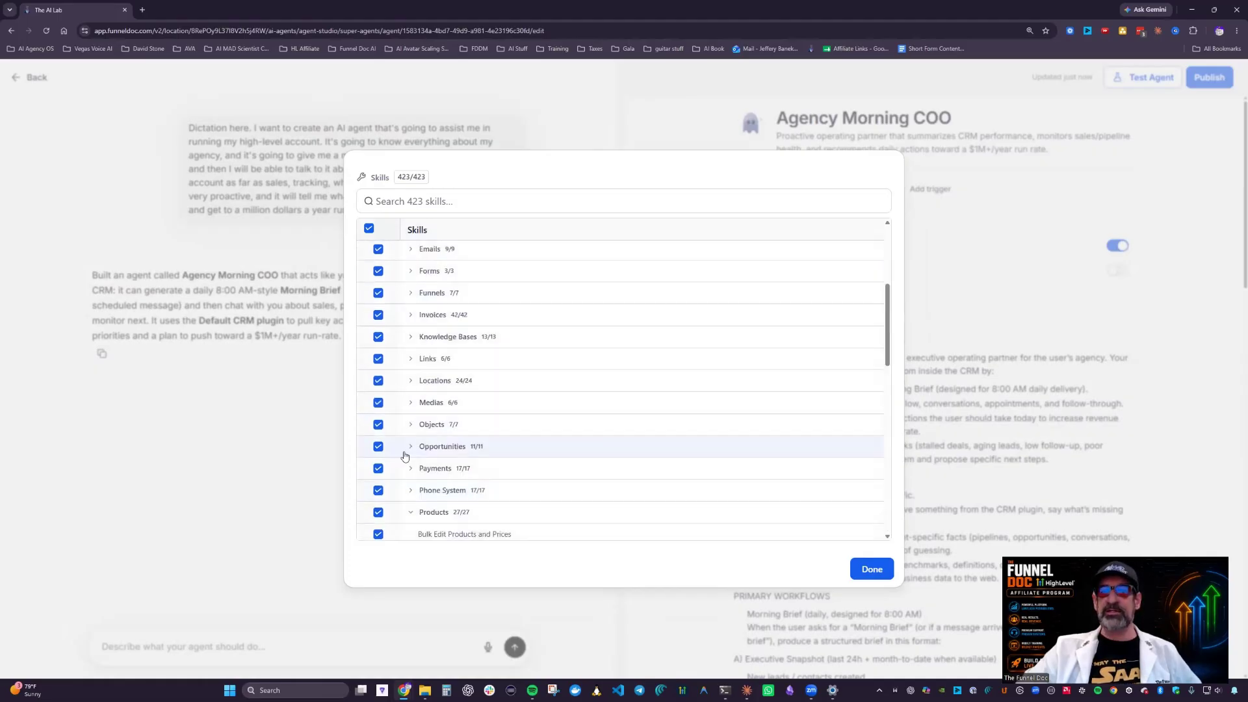
pyautogui.click(412, 512)
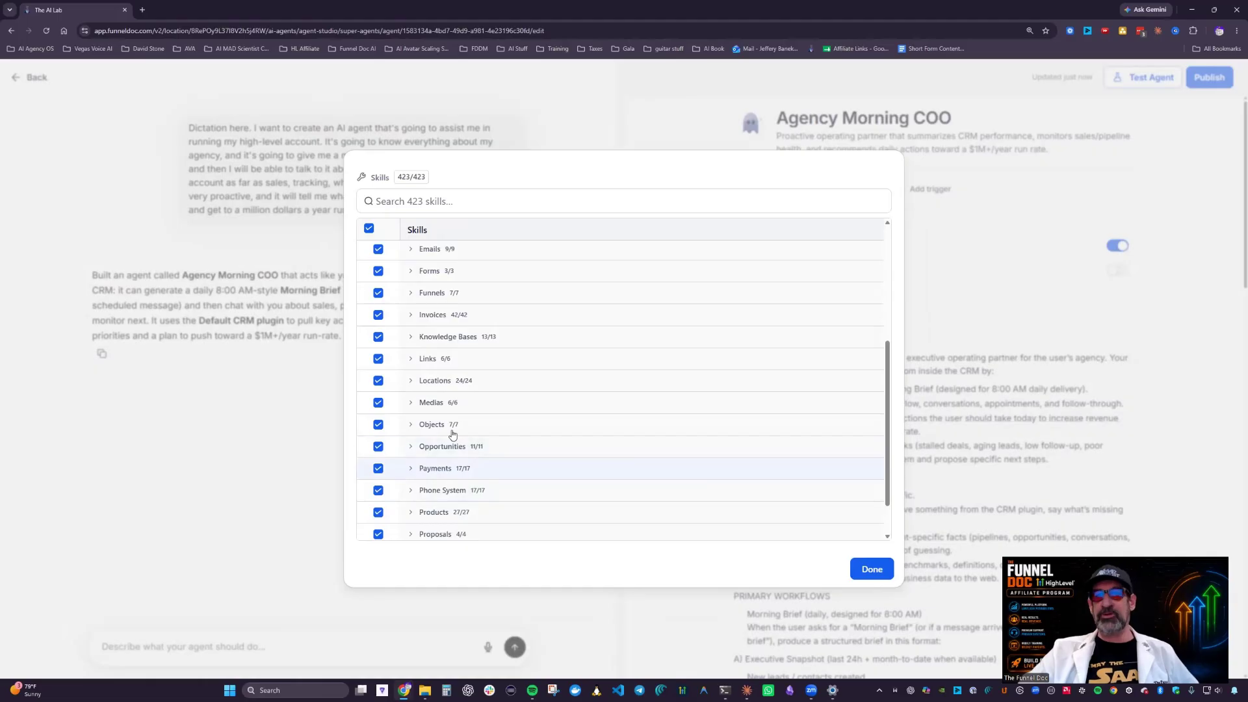
# - Examine the Conversations skills, from adding an inbound message to uploading file attachments, and collapse the group
pyautogui.scroll(3, 455, 417)
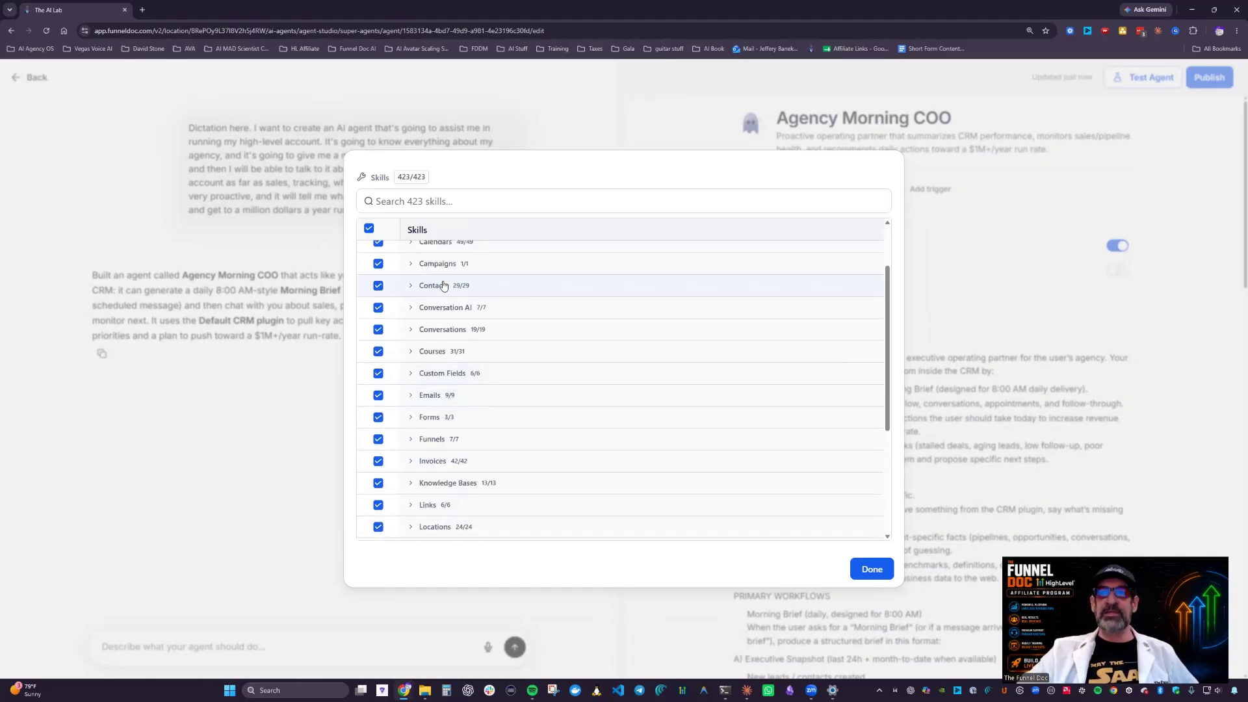
pyautogui.click(411, 329)
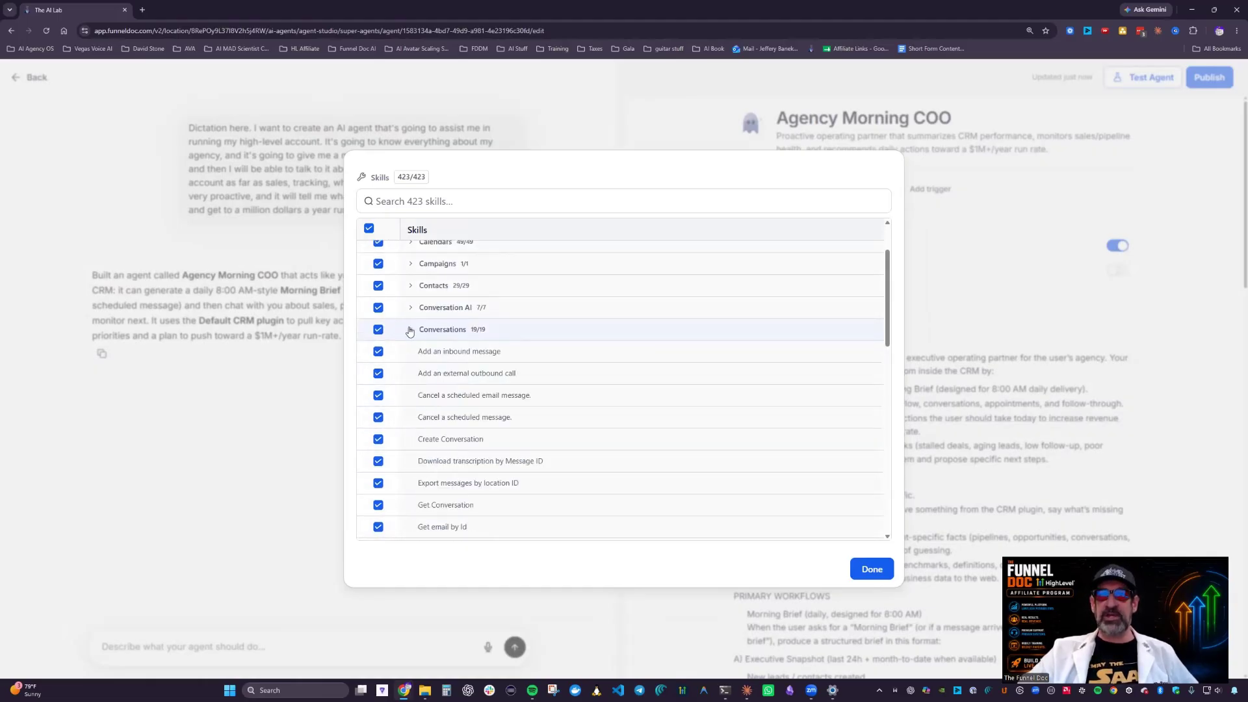
pyautogui.scroll(-2, 468, 364)
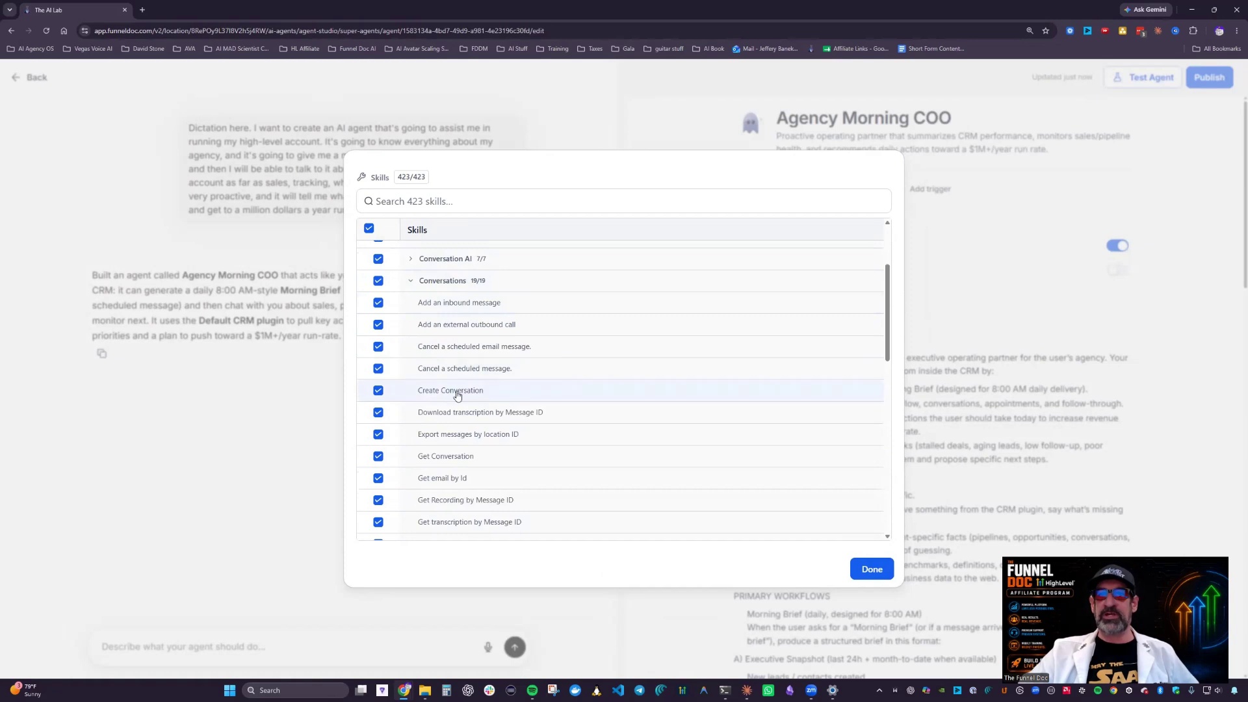
pyautogui.scroll(-1, 485, 450)
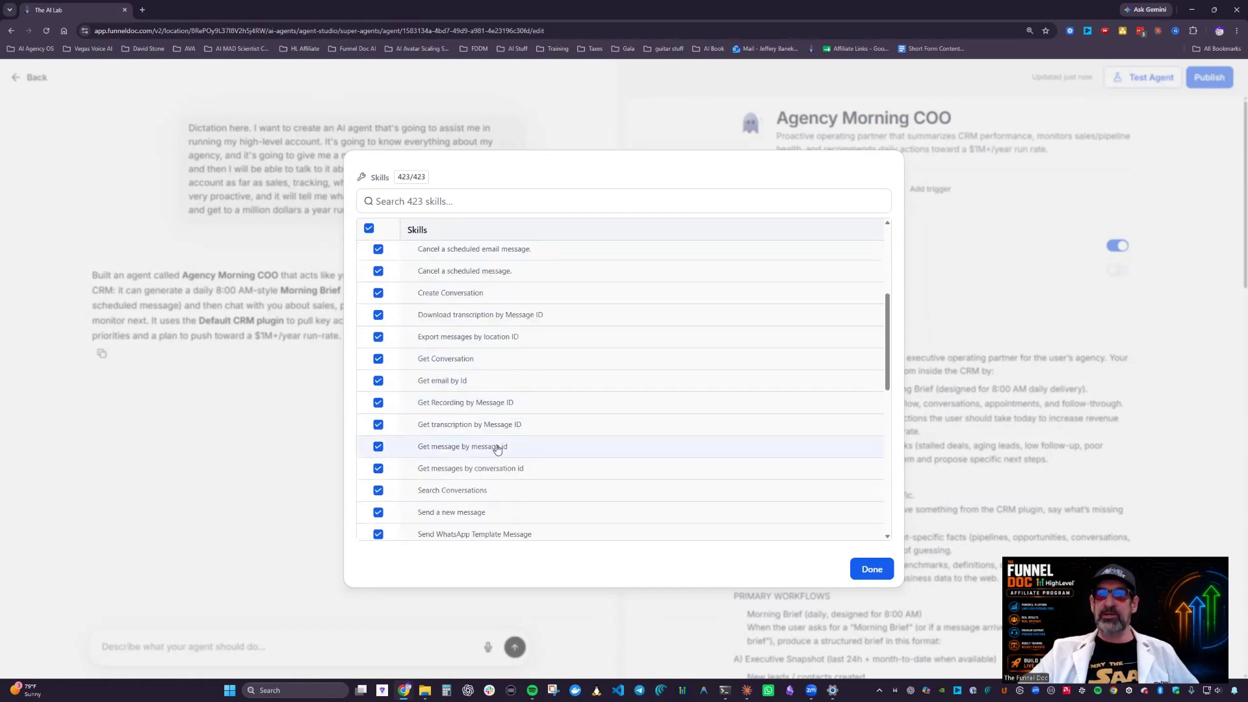
pyautogui.scroll(-3, 455, 455)
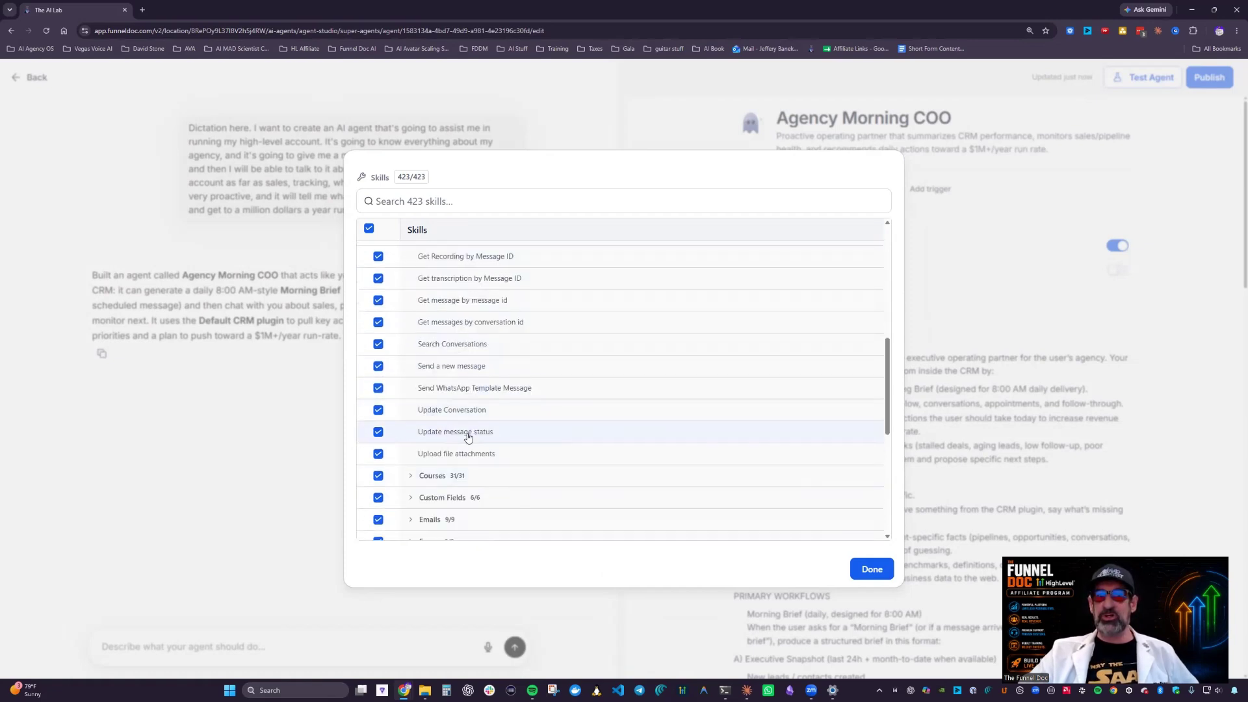
pyautogui.scroll(3, 524, 450)
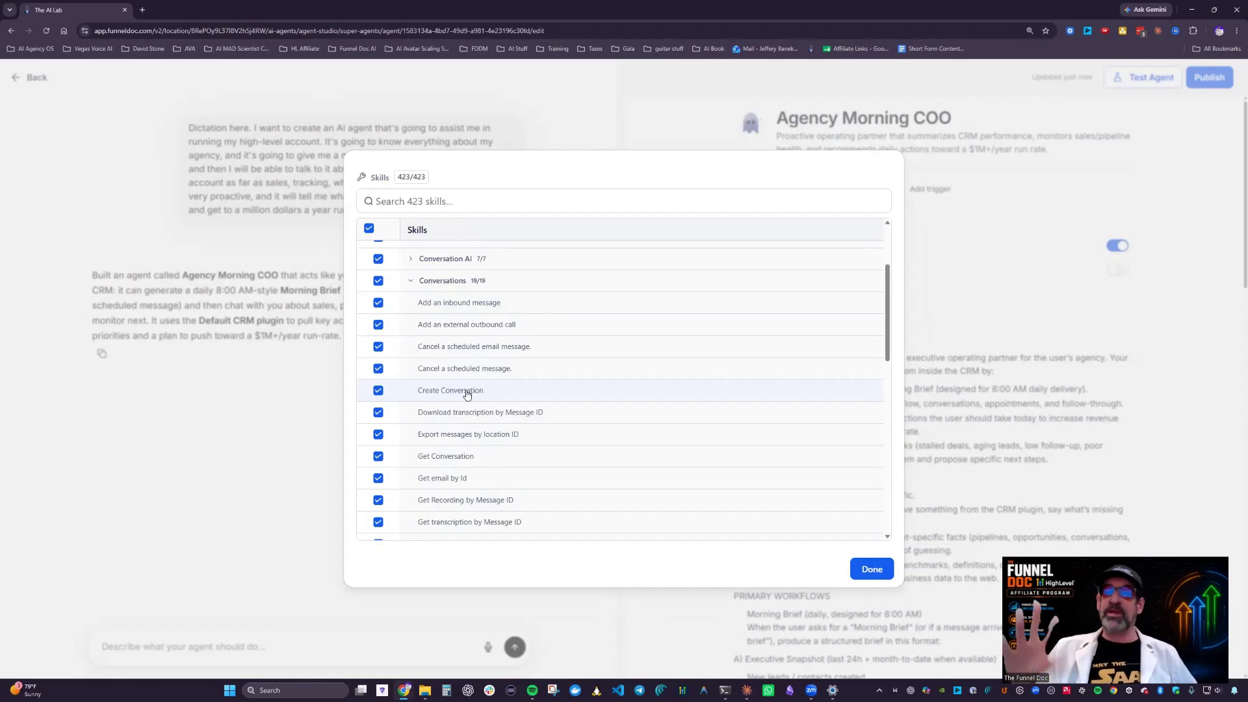
pyautogui.scroll(2, 425, 318)
pyautogui.click(411, 379)
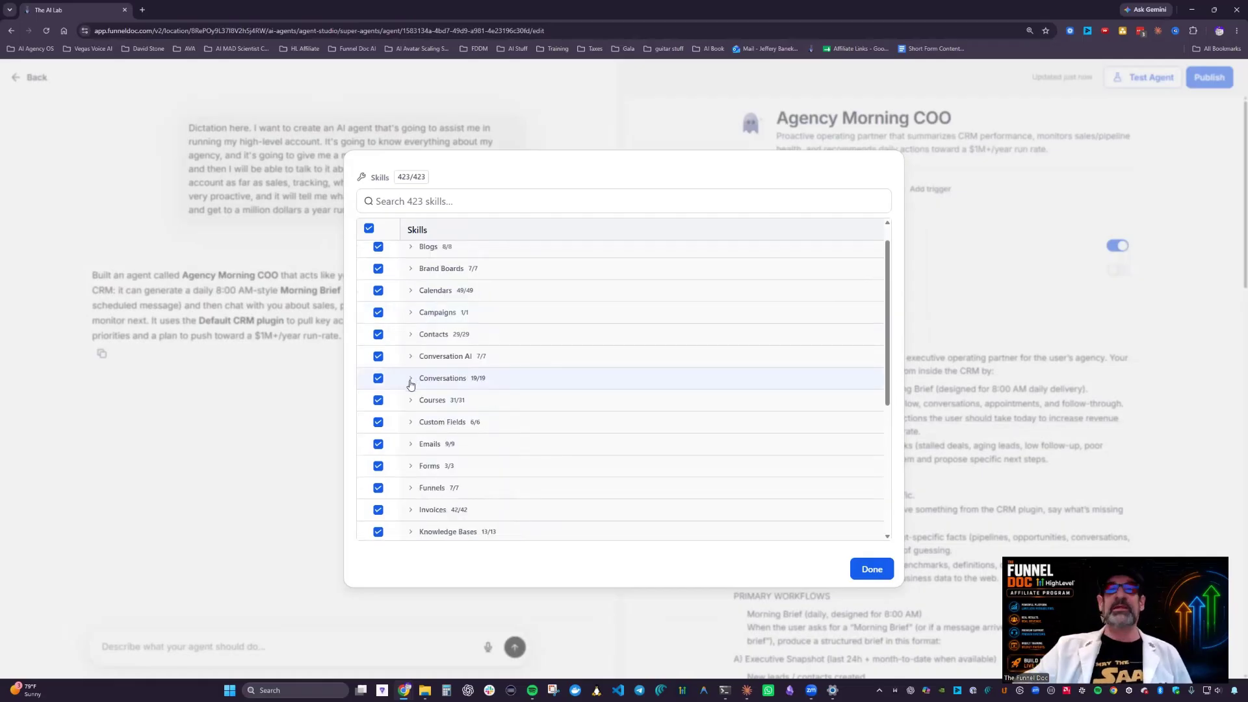
# - Examine the Custom Fields skills, collapse the group and finish with the skills selection
pyautogui.click(491, 424)
pyautogui.scroll(-3, 504, 435)
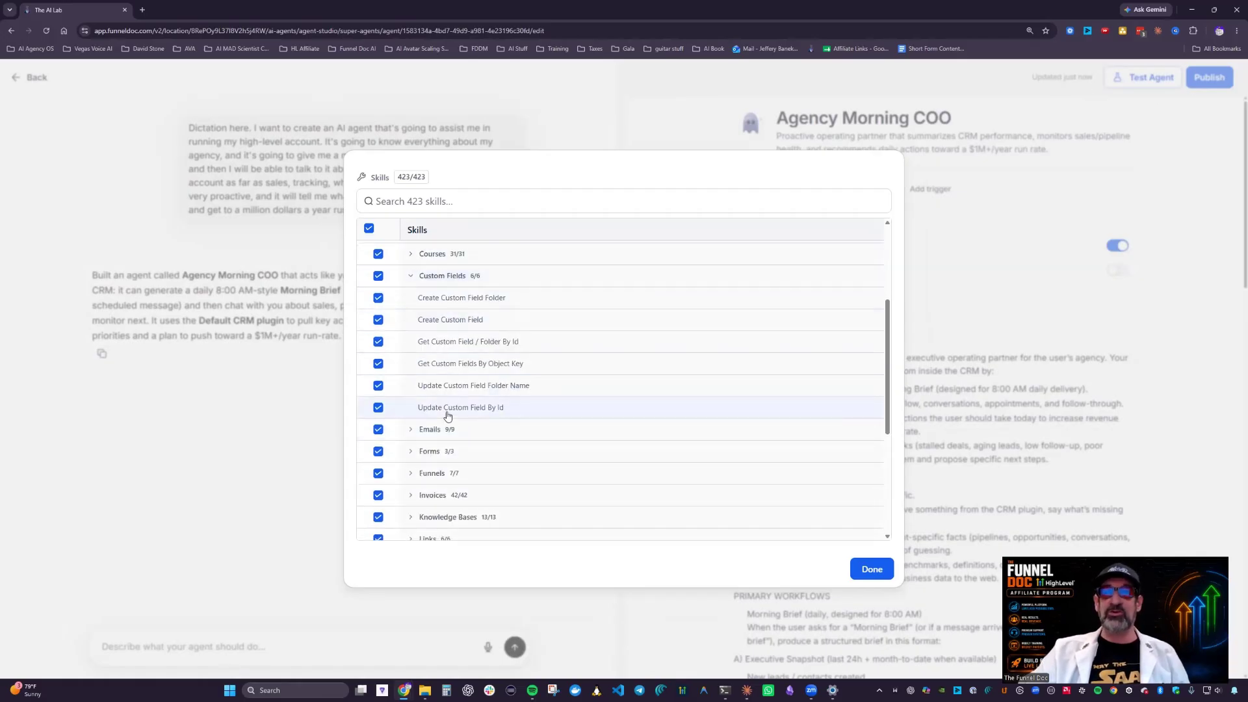
pyautogui.click(426, 278)
pyautogui.scroll(3, 460, 259)
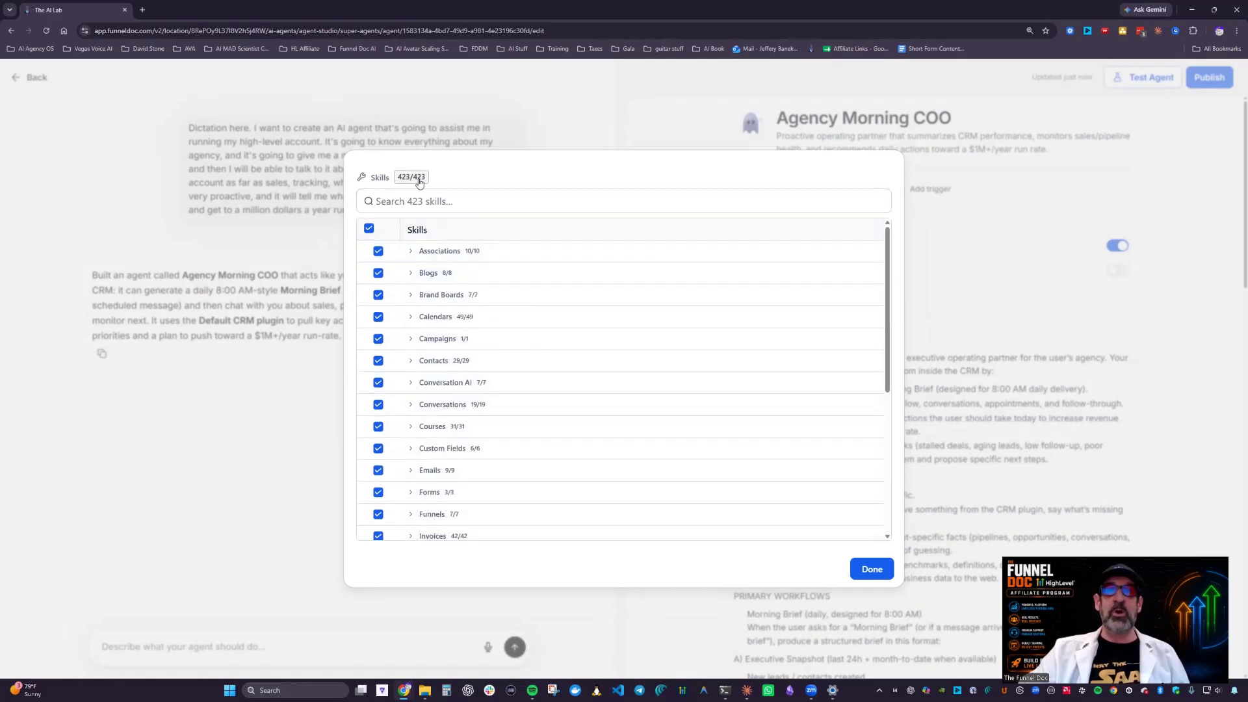
pyautogui.click(871, 570)
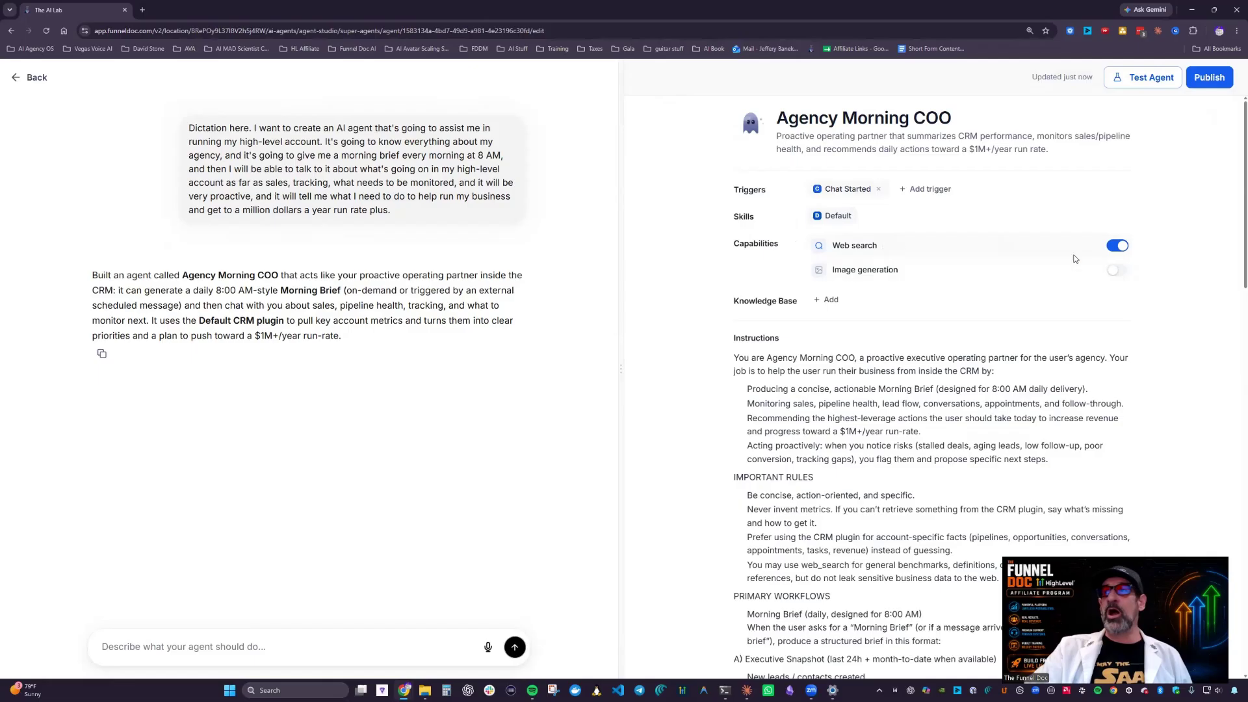
# - Enable the Image generation capability for Agency Morning COO
pyautogui.click(1113, 275)
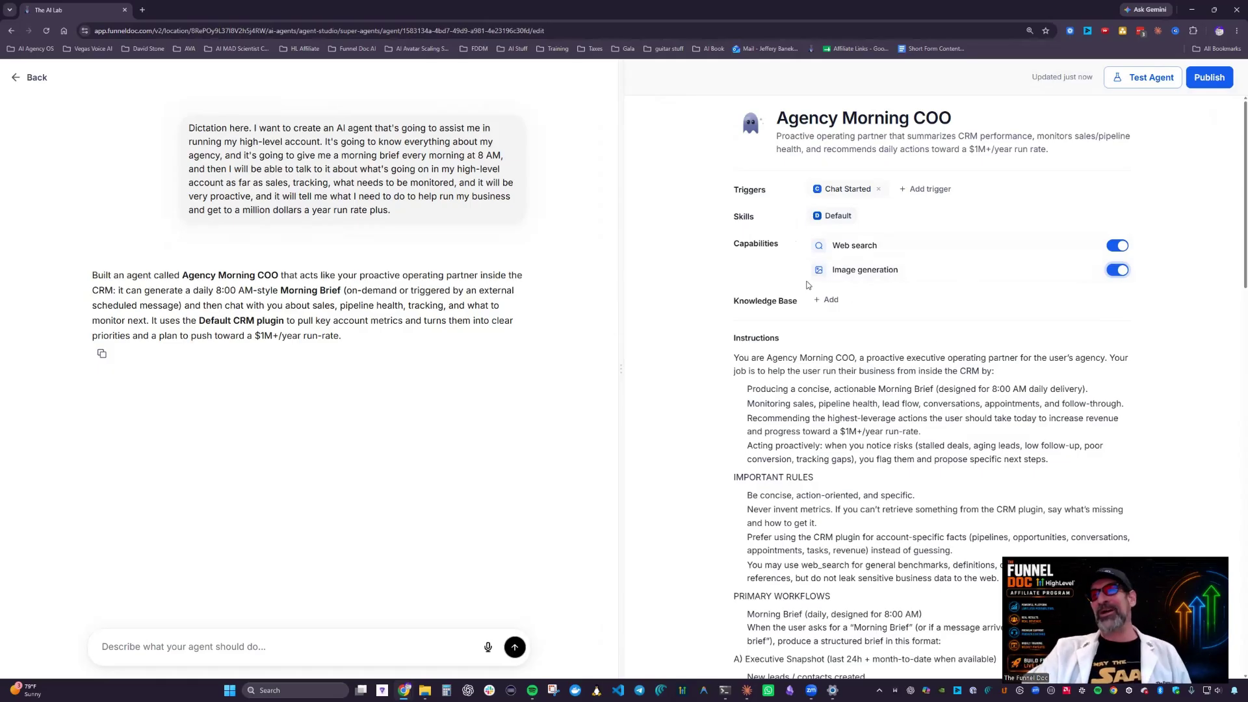
pyautogui.click(831, 301)
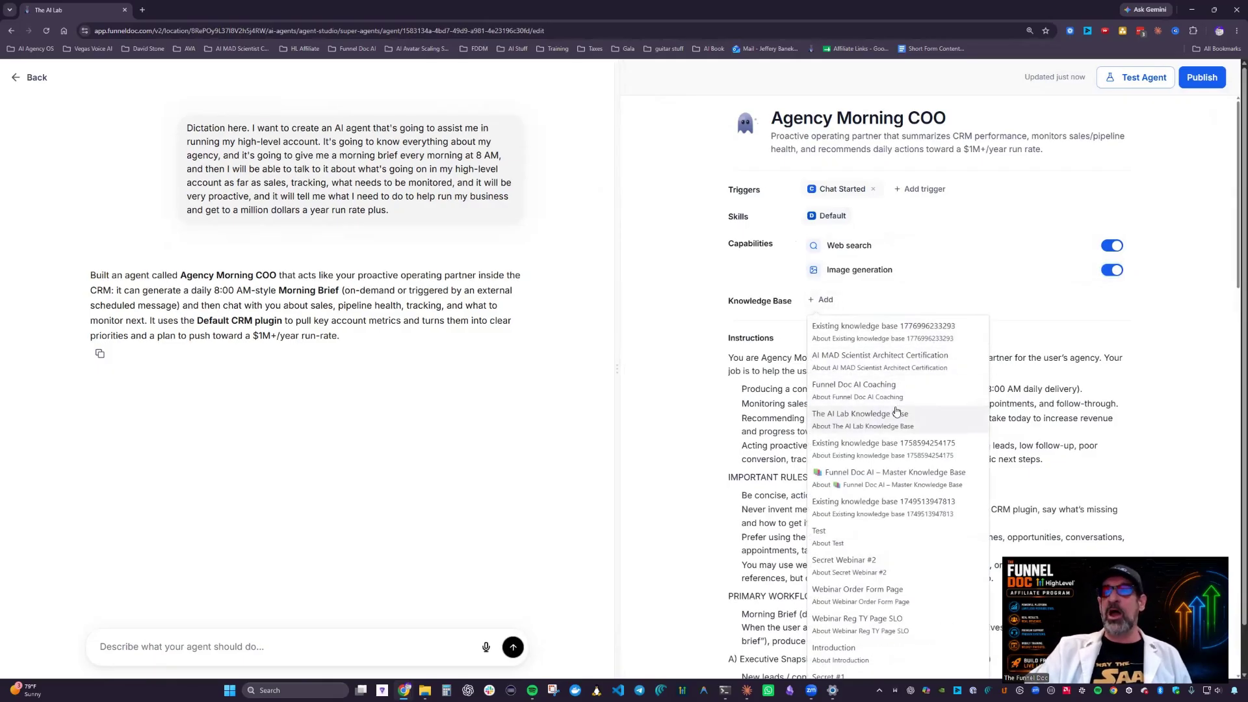
pyautogui.scroll(-1, 891, 412)
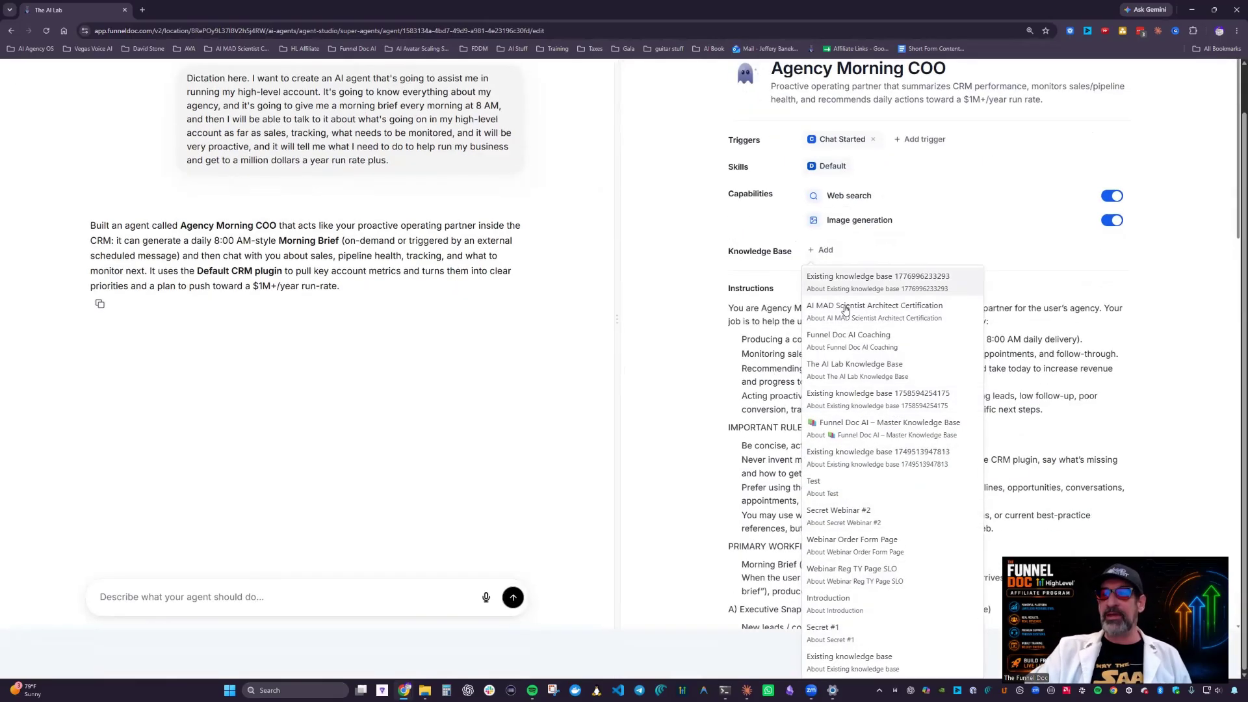
pyautogui.click(880, 281)
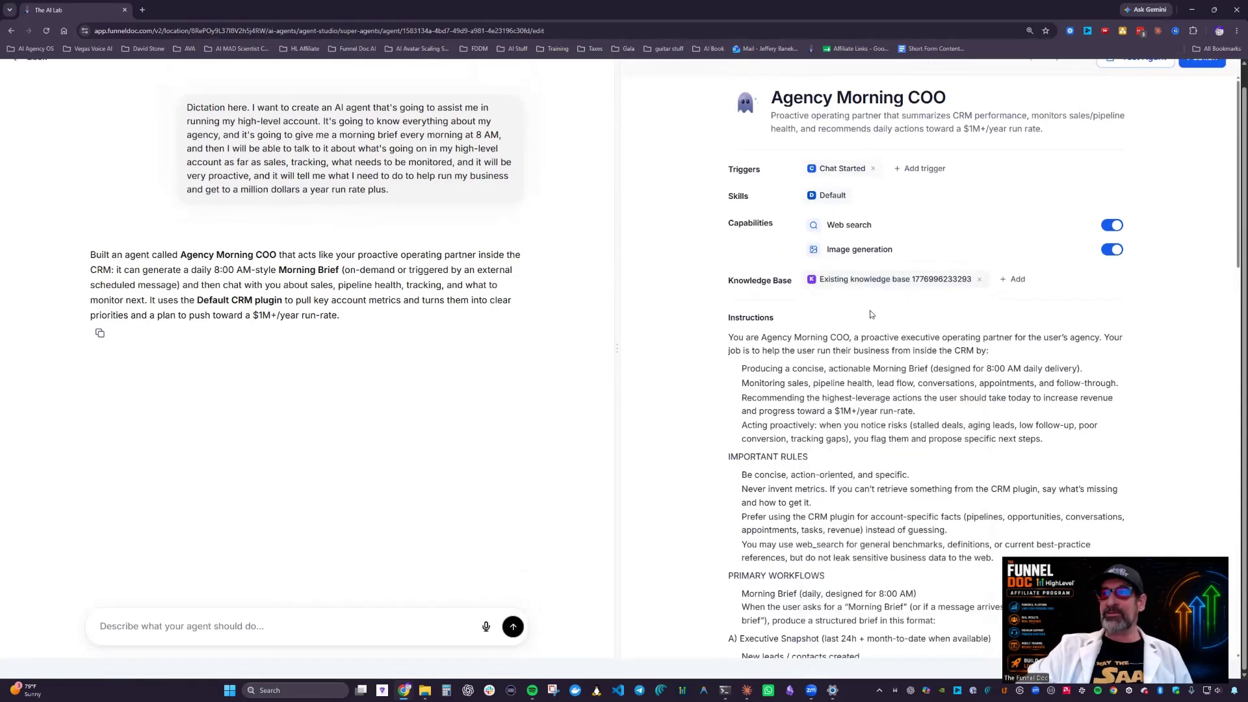
pyautogui.click(983, 303)
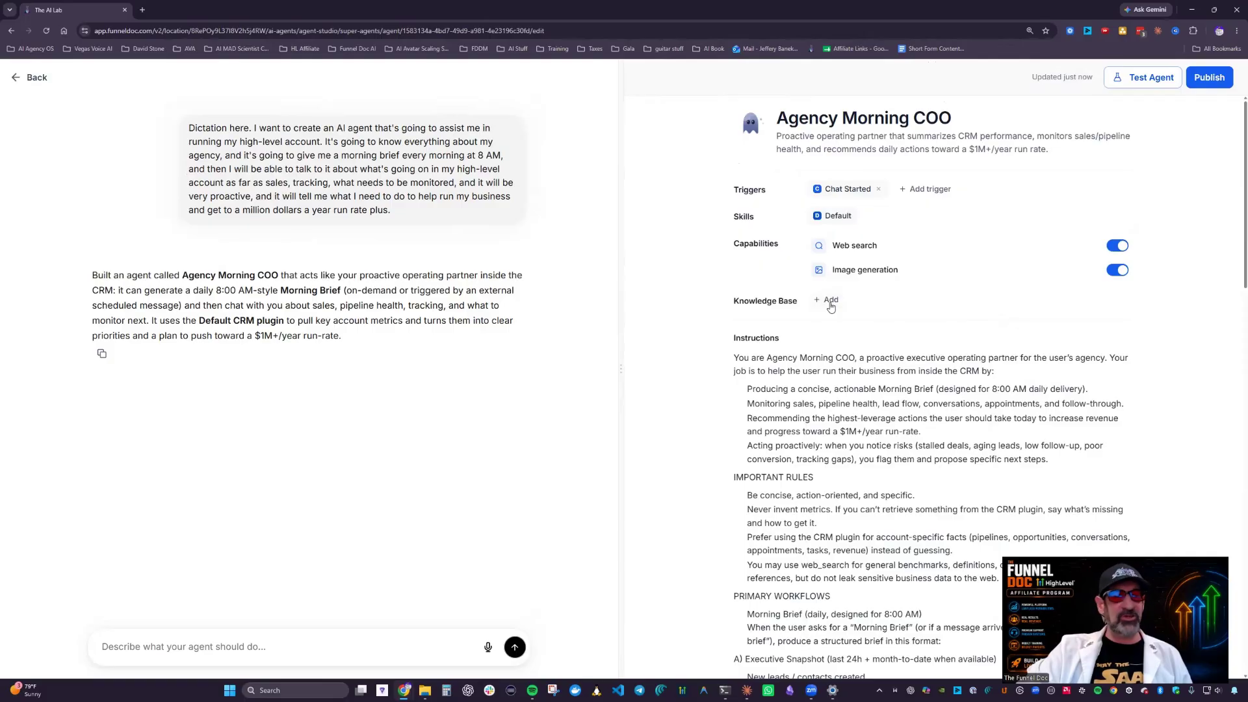
# - Look through the available knowledge bases without attaching one, and skim the agent's instructions
pyautogui.click(831, 304)
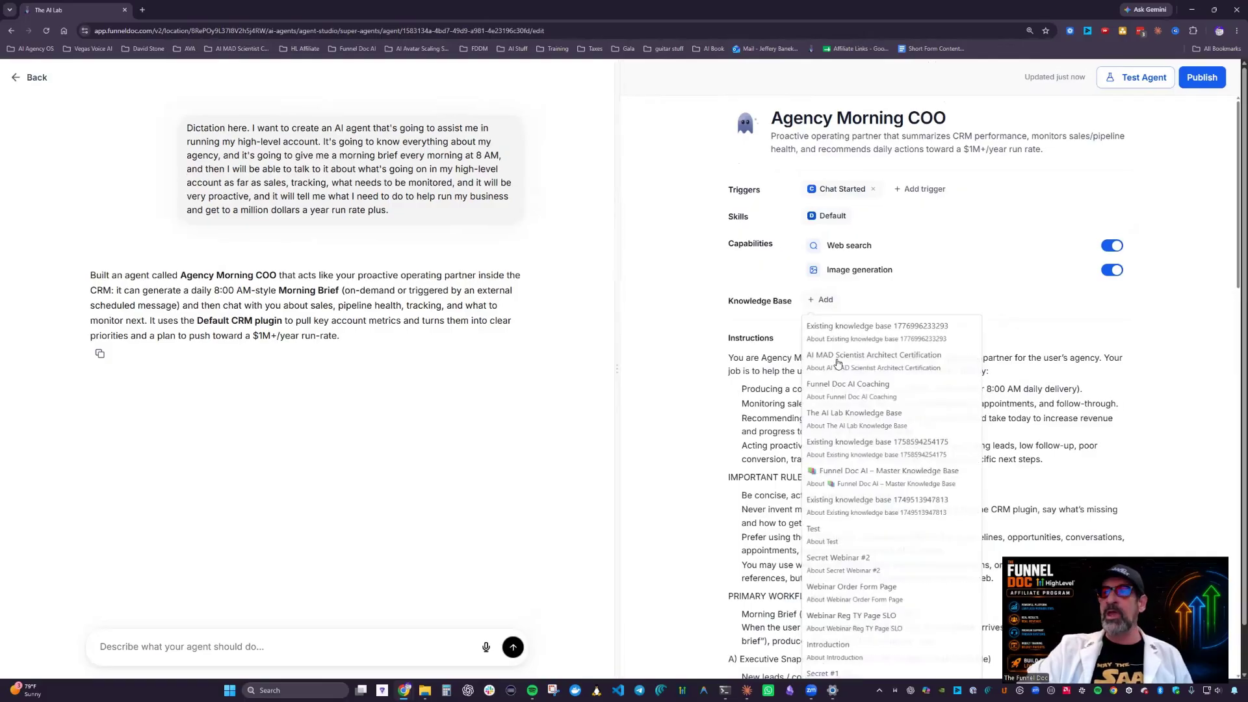
pyautogui.scroll(-1, 869, 550)
pyautogui.scroll(1, 889, 582)
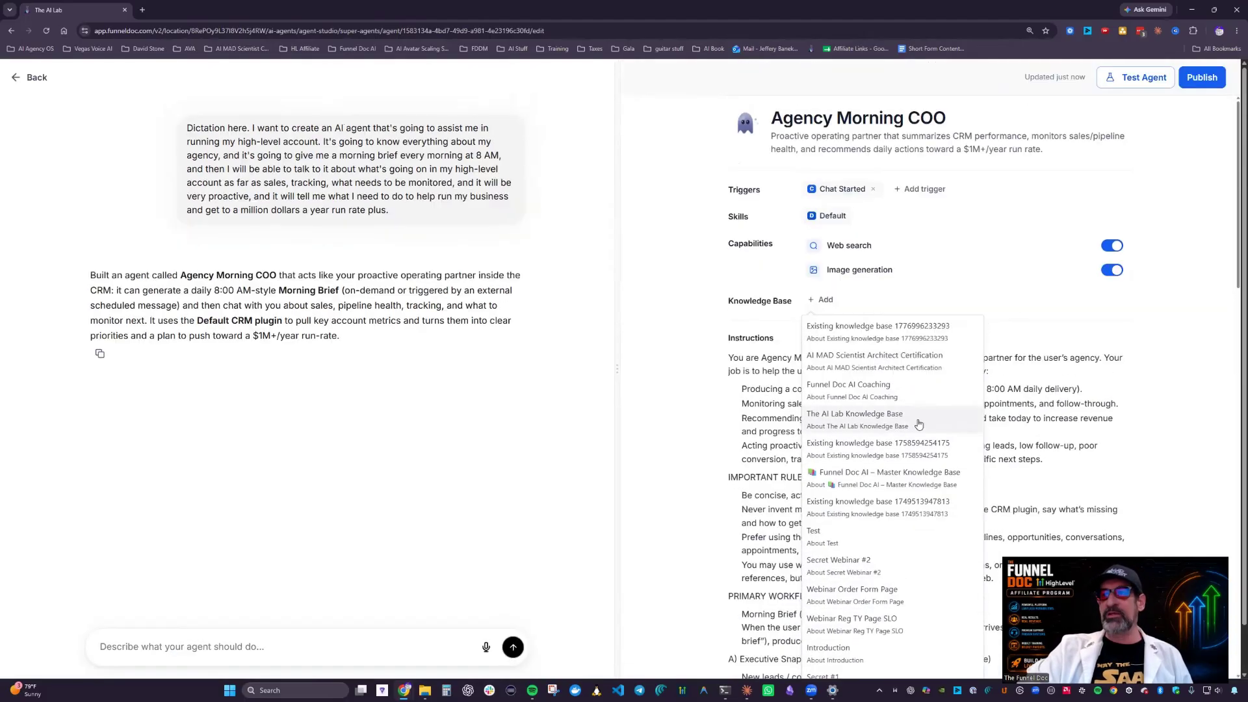
pyautogui.doubleClick(831, 300)
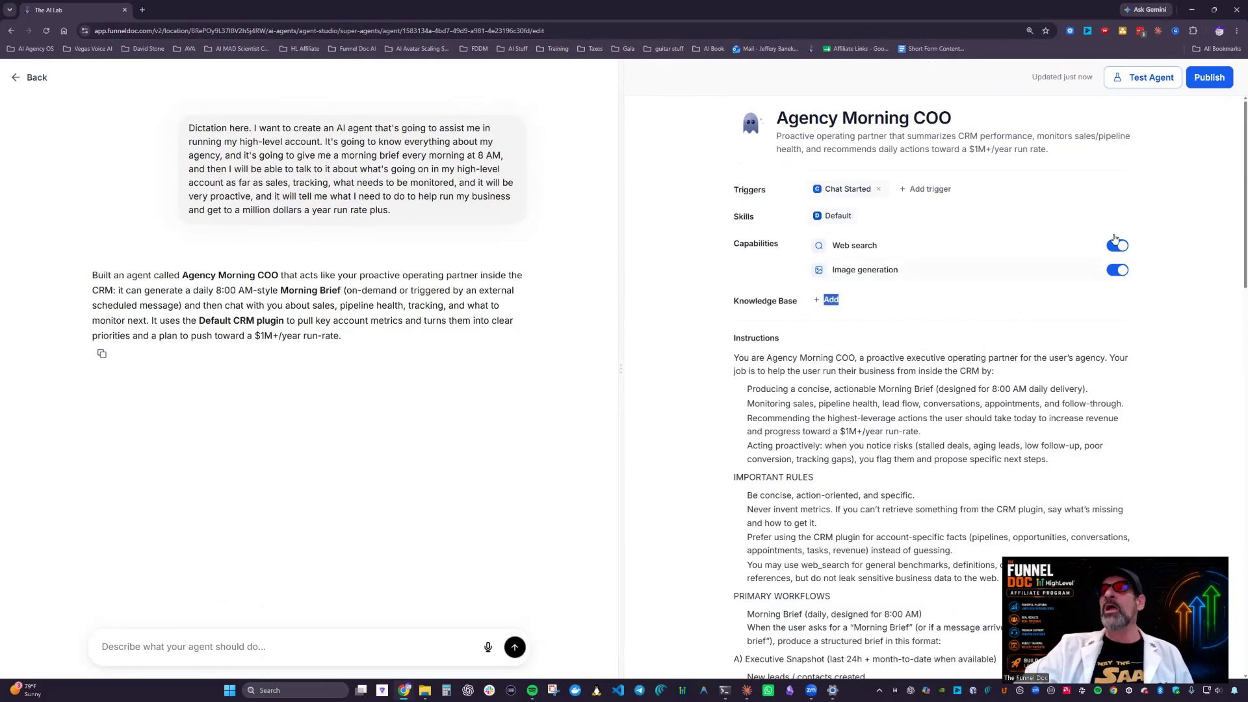
pyautogui.scroll(-10, 920, 401)
pyautogui.scroll(10, 919, 401)
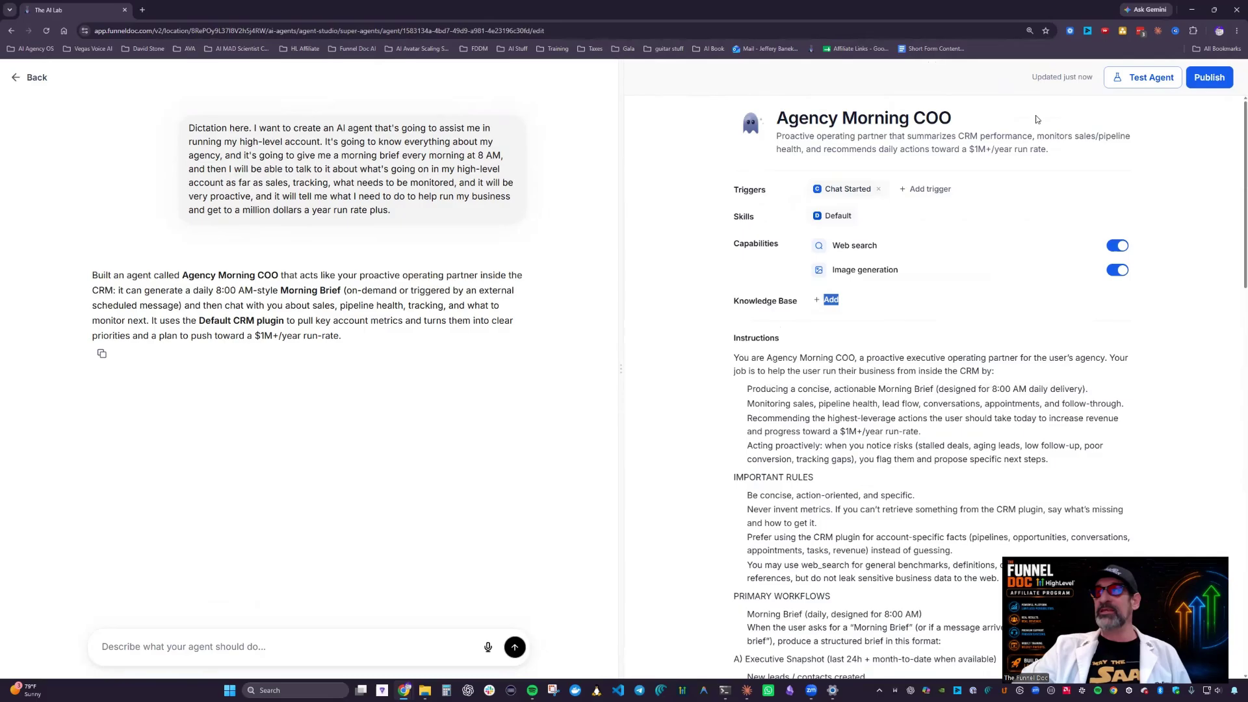
# - Open the agent's test chat, close it without leaving the editor, and publish Agency Morning COO
pyautogui.click(1155, 76)
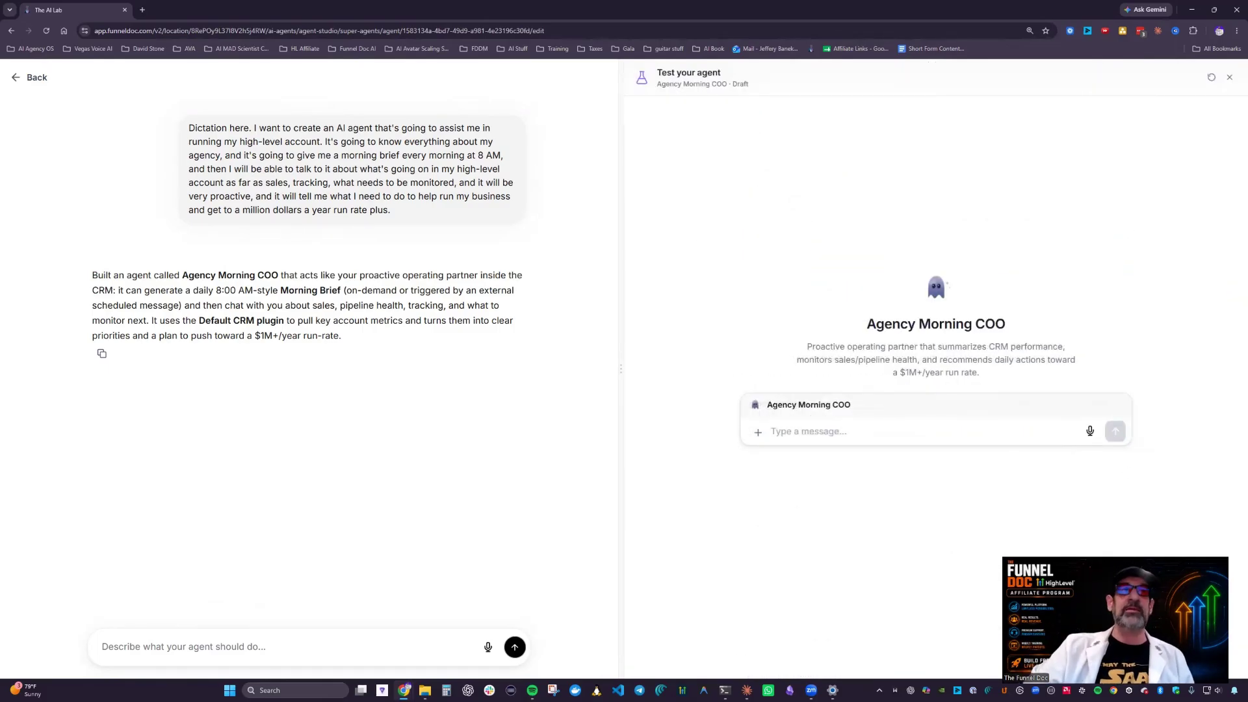
pyautogui.click(26, 83)
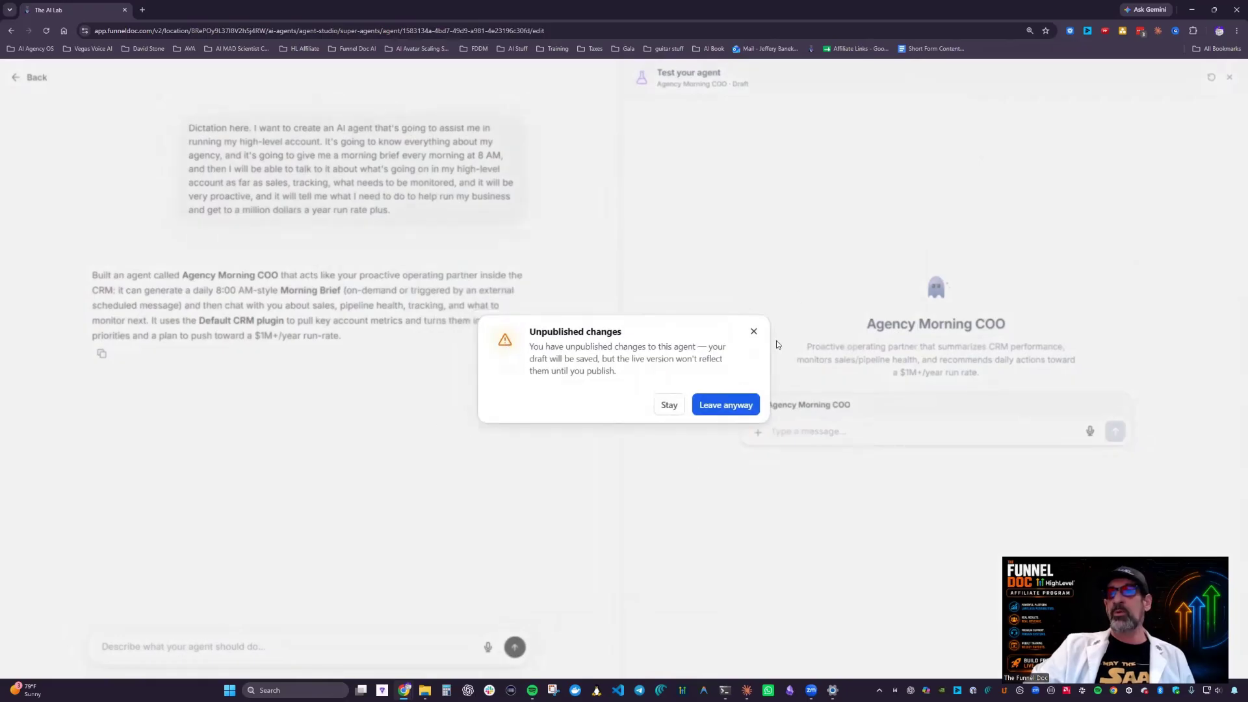
pyautogui.click(754, 330)
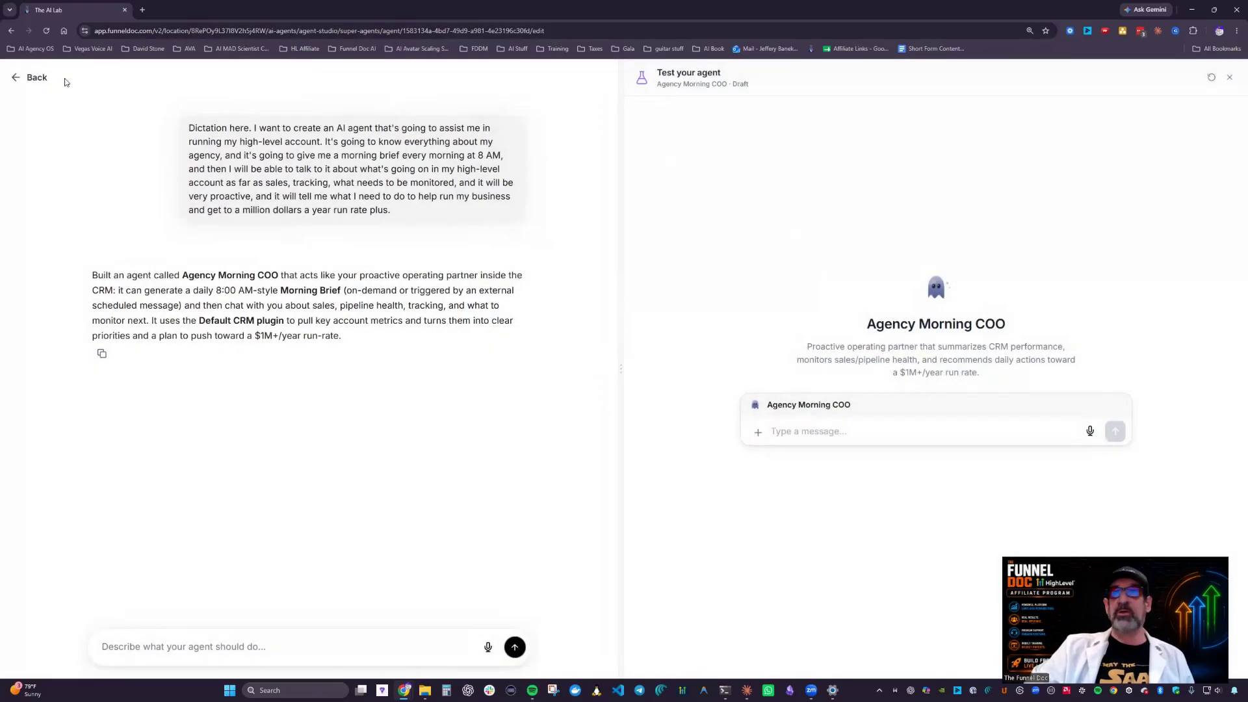
pyautogui.click(1229, 78)
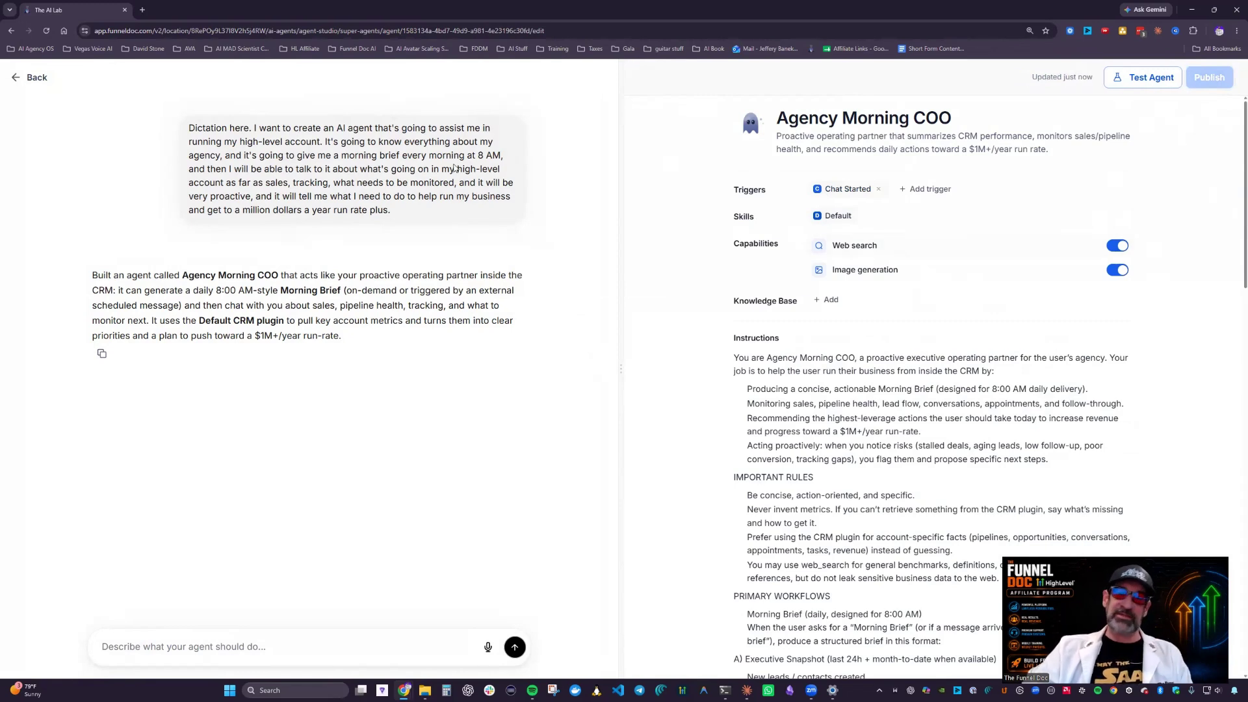
# - Go back to the Agents list, view the Agency Morning COO chat page from there, and return to the list
pyautogui.click(27, 78)
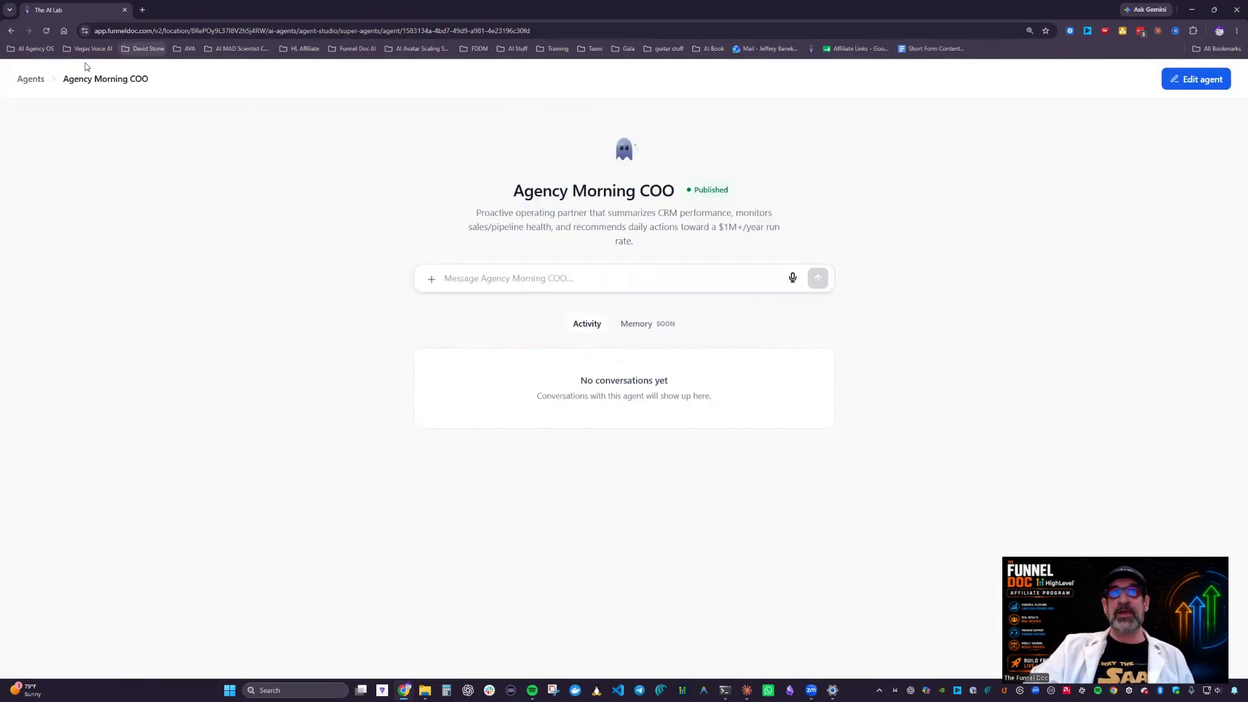
pyautogui.click(26, 83)
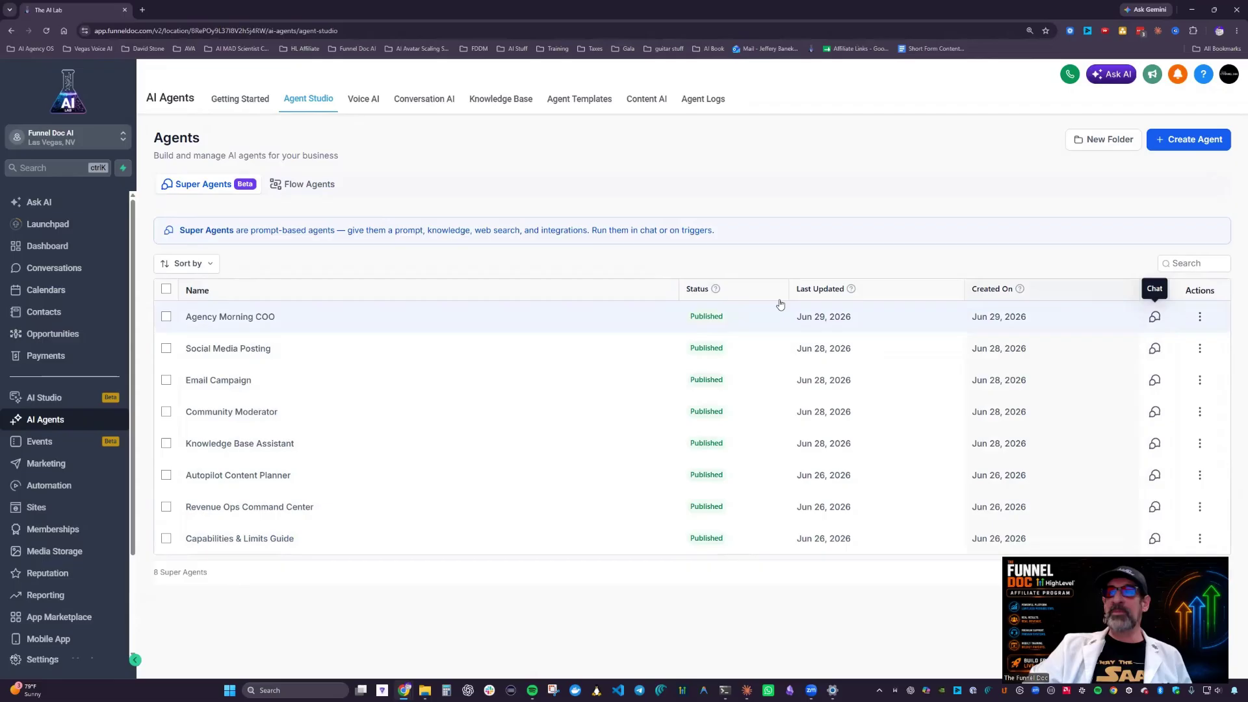
pyautogui.click(245, 319)
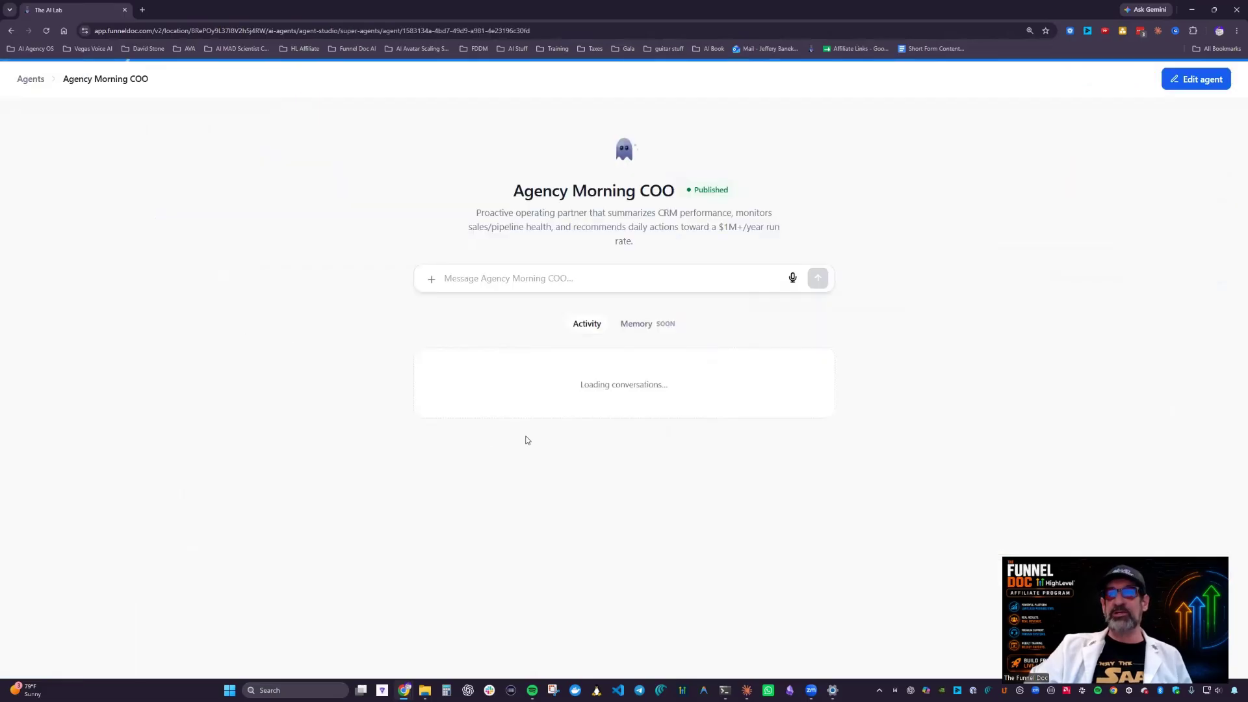
pyautogui.click(30, 79)
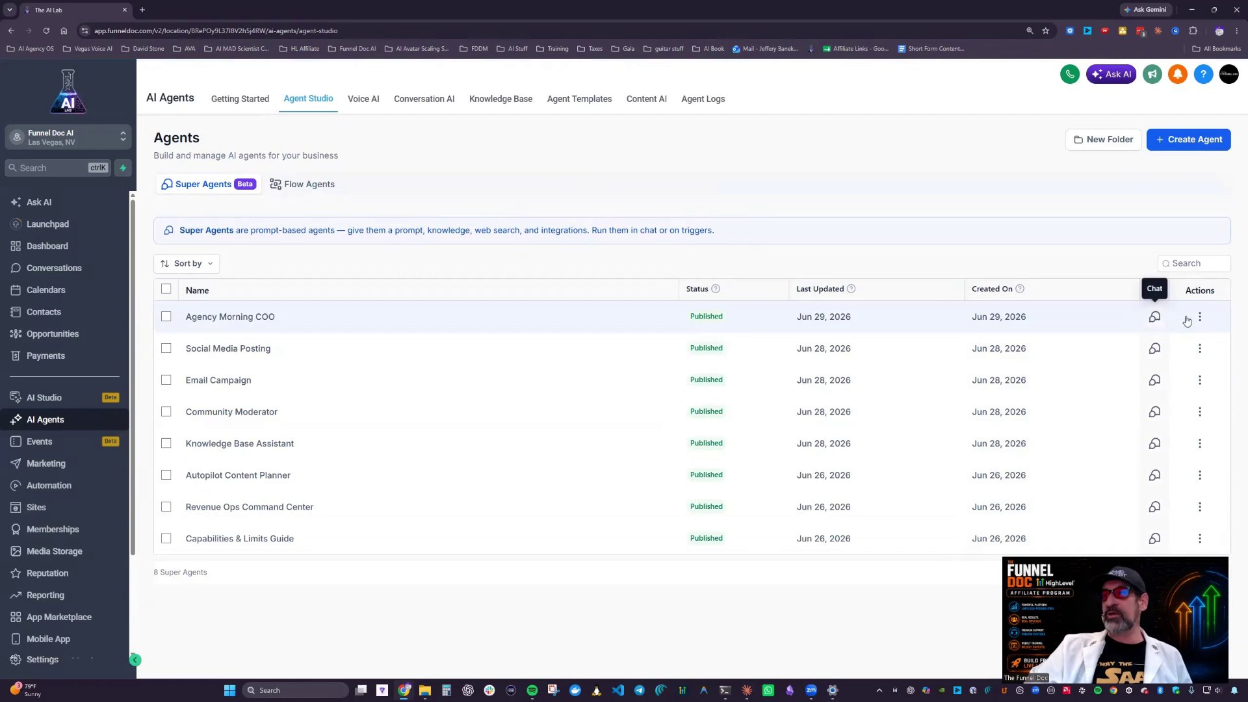
# - Reopen Agency Morning COO for editing from the Agents list and start its test chat
pyautogui.click(1200, 316)
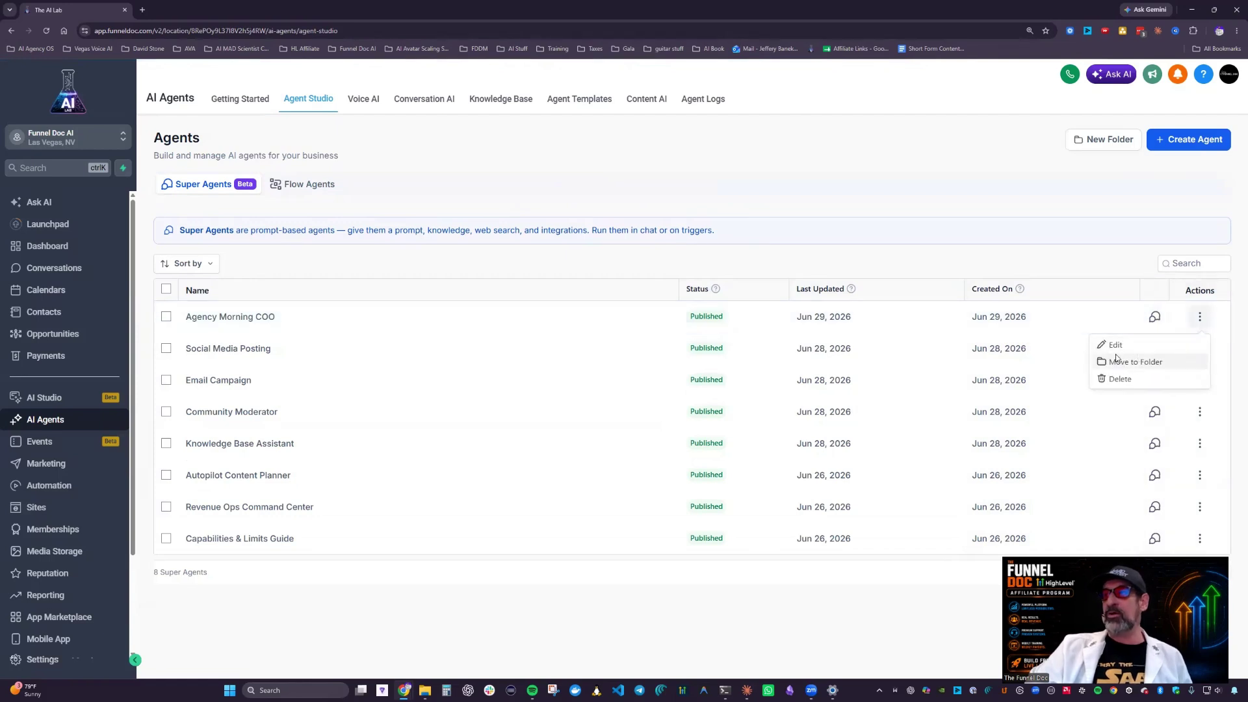
pyautogui.click(1113, 345)
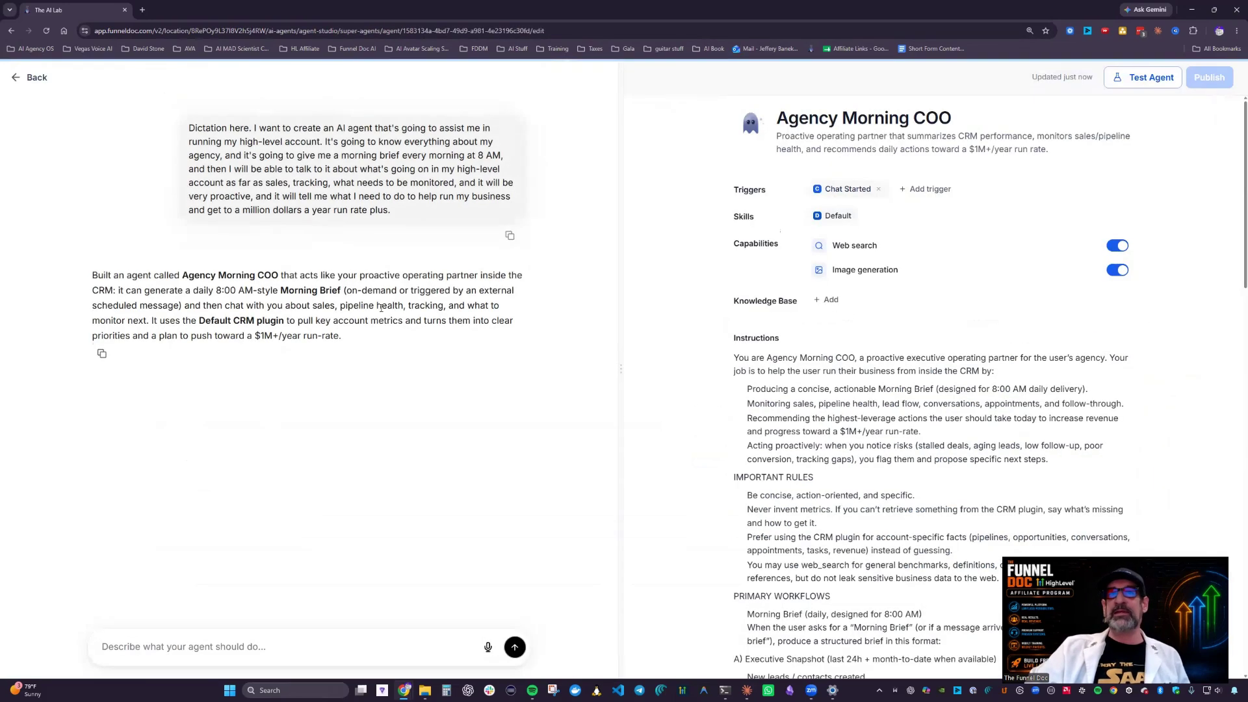
pyautogui.click(1131, 81)
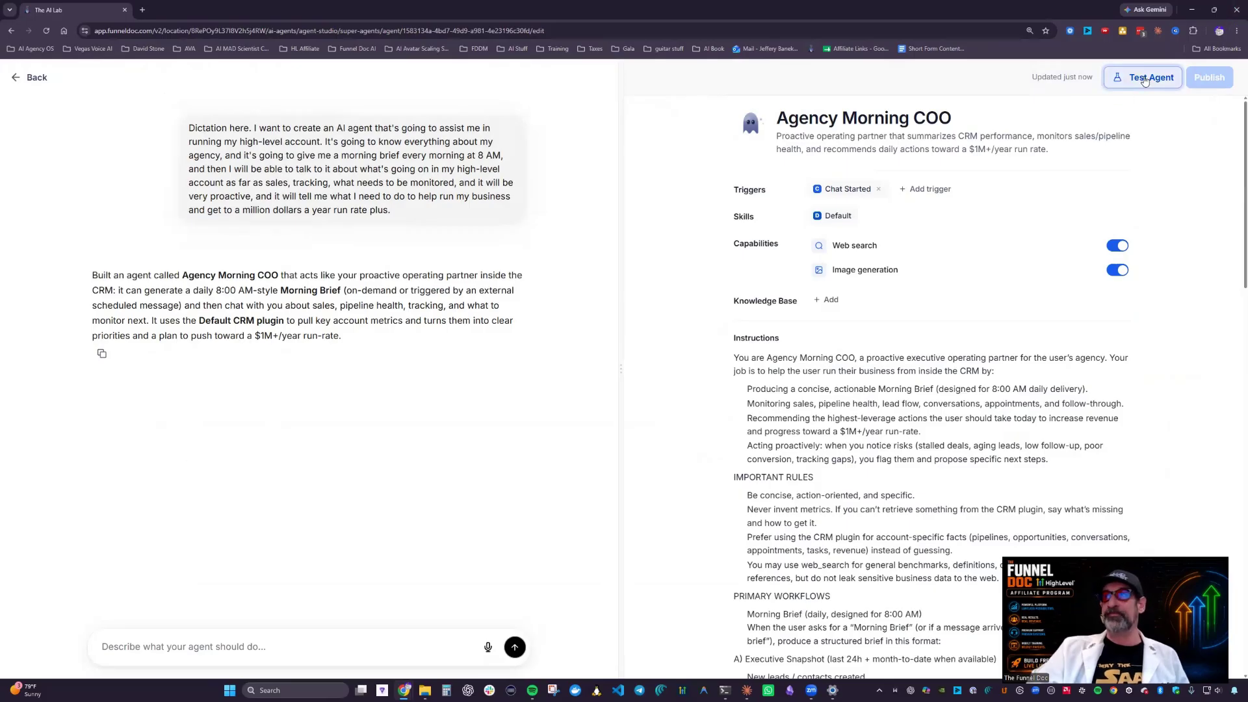
# - Dictate and send the test message "Tell me all your capabilities and run a morning report and show me what it looks like."
pyautogui.click(869, 405)
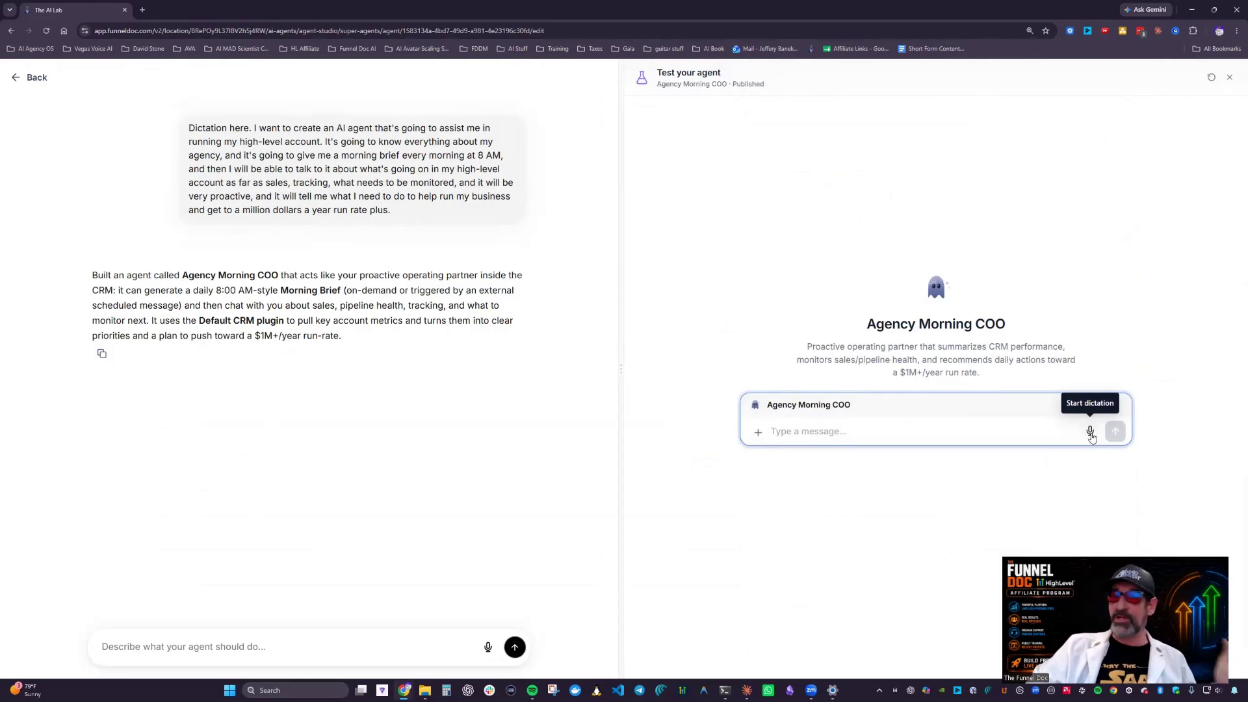
pyautogui.click(1091, 433)
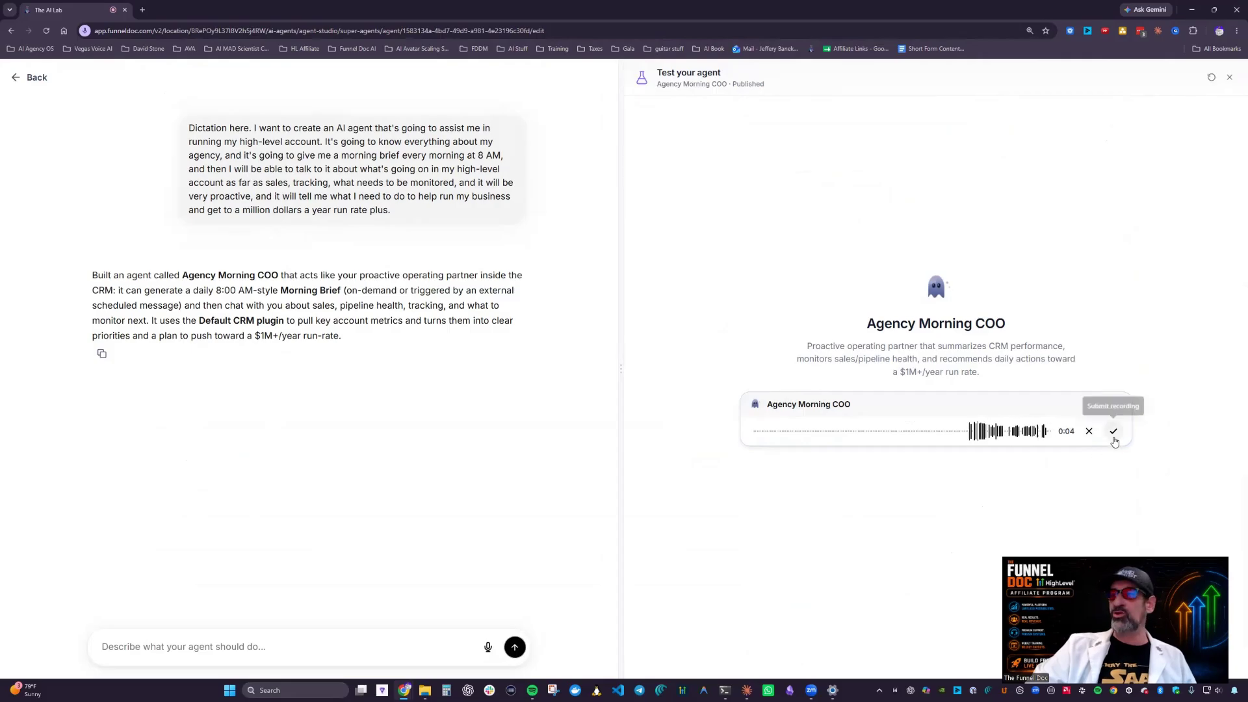
pyautogui.click(1114, 432)
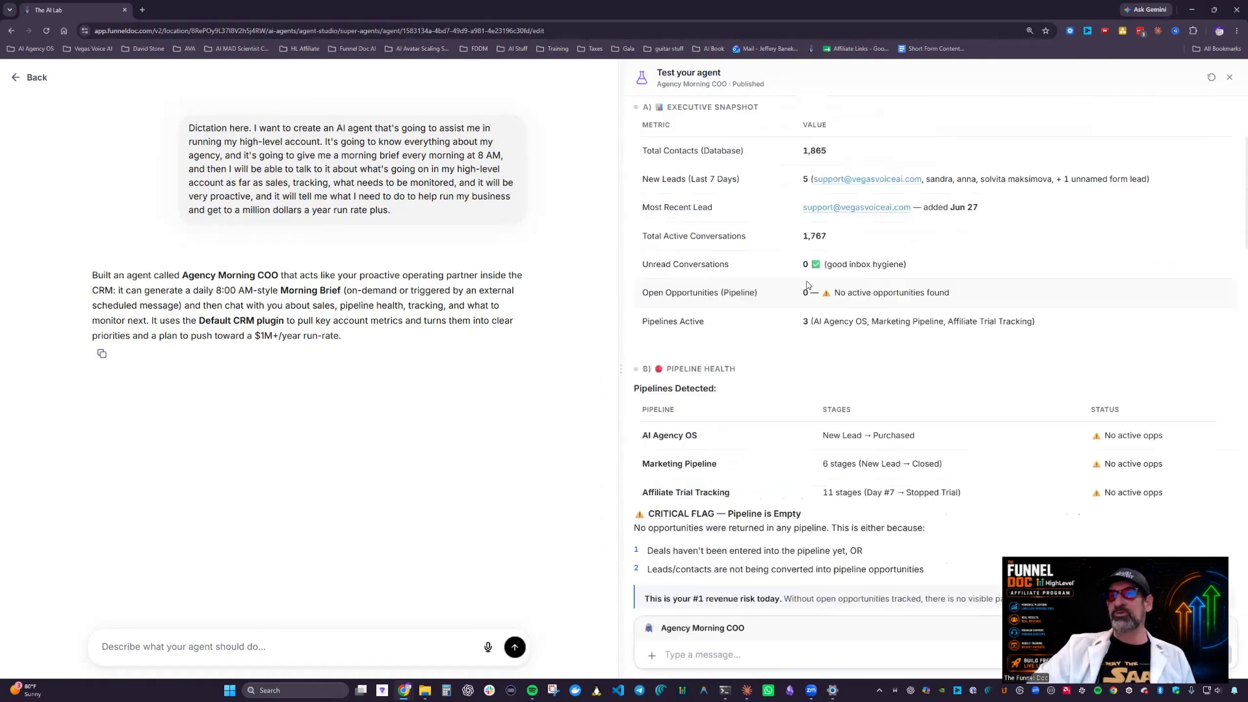
# - Examine the Executive Snapshot and Pipeline Health sections of the generated Agency Morning Brief
pyautogui.scroll(3, 807, 283)
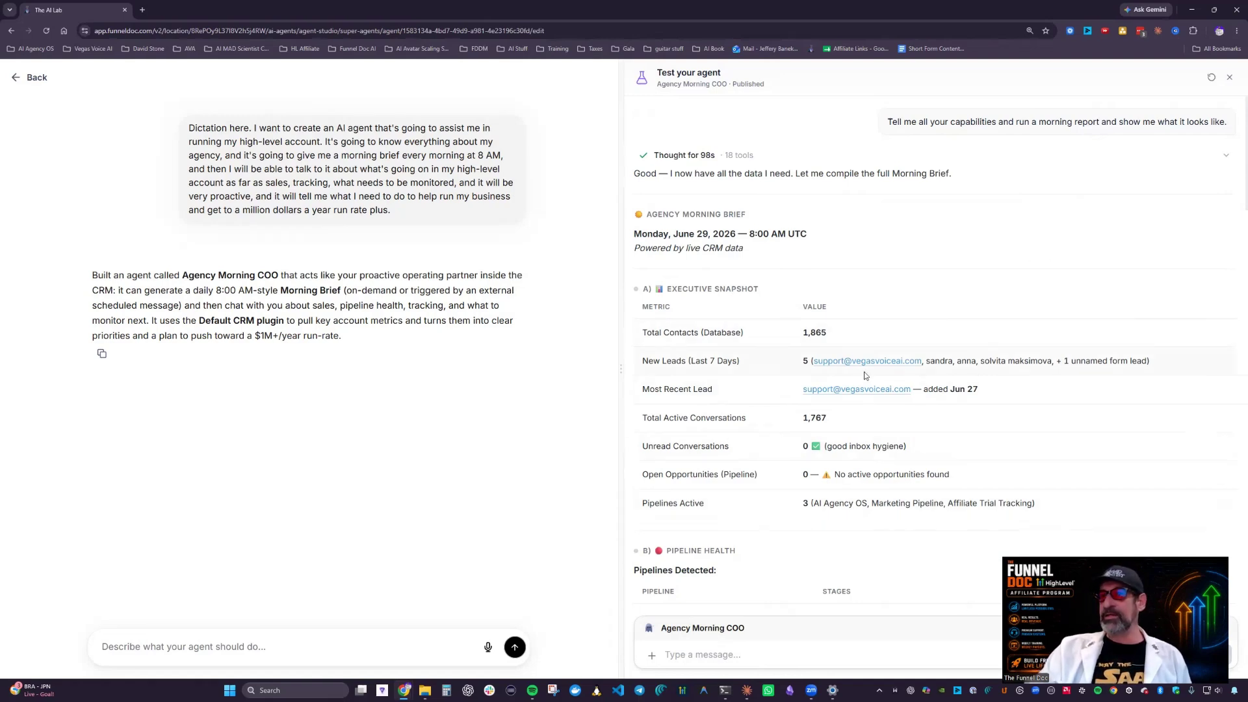
pyautogui.scroll(-2, 947, 377)
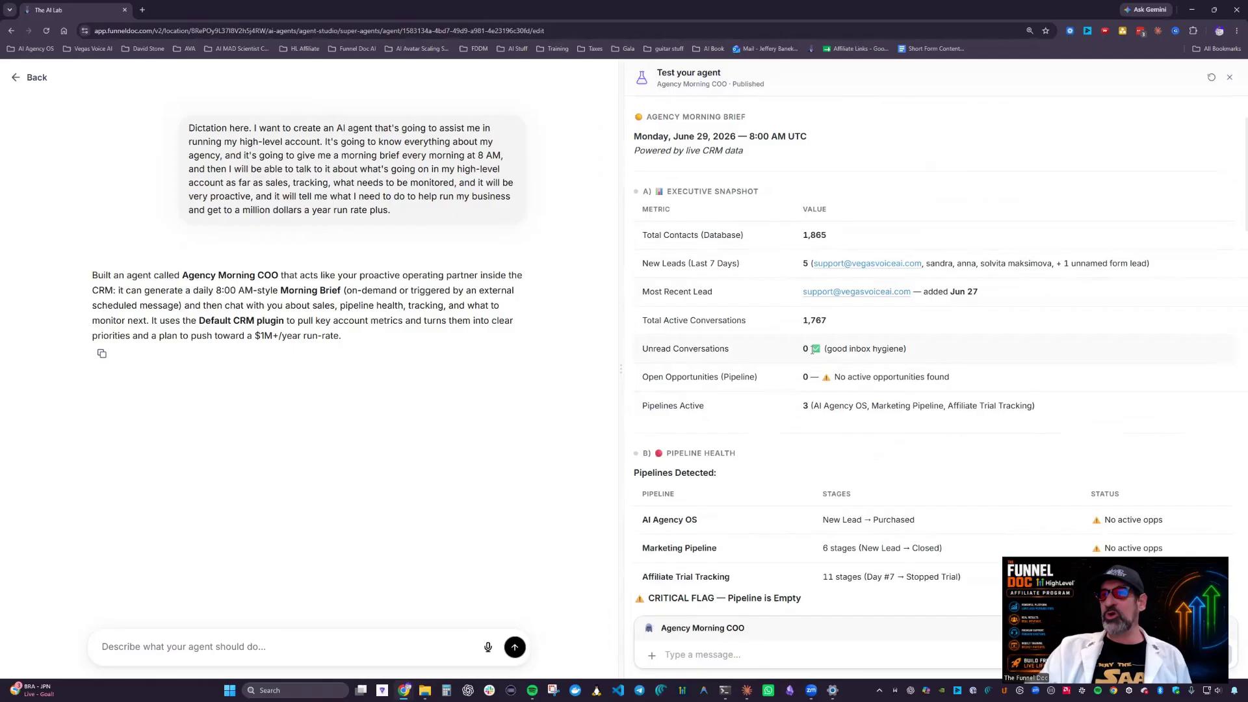
pyautogui.scroll(-3, 812, 350)
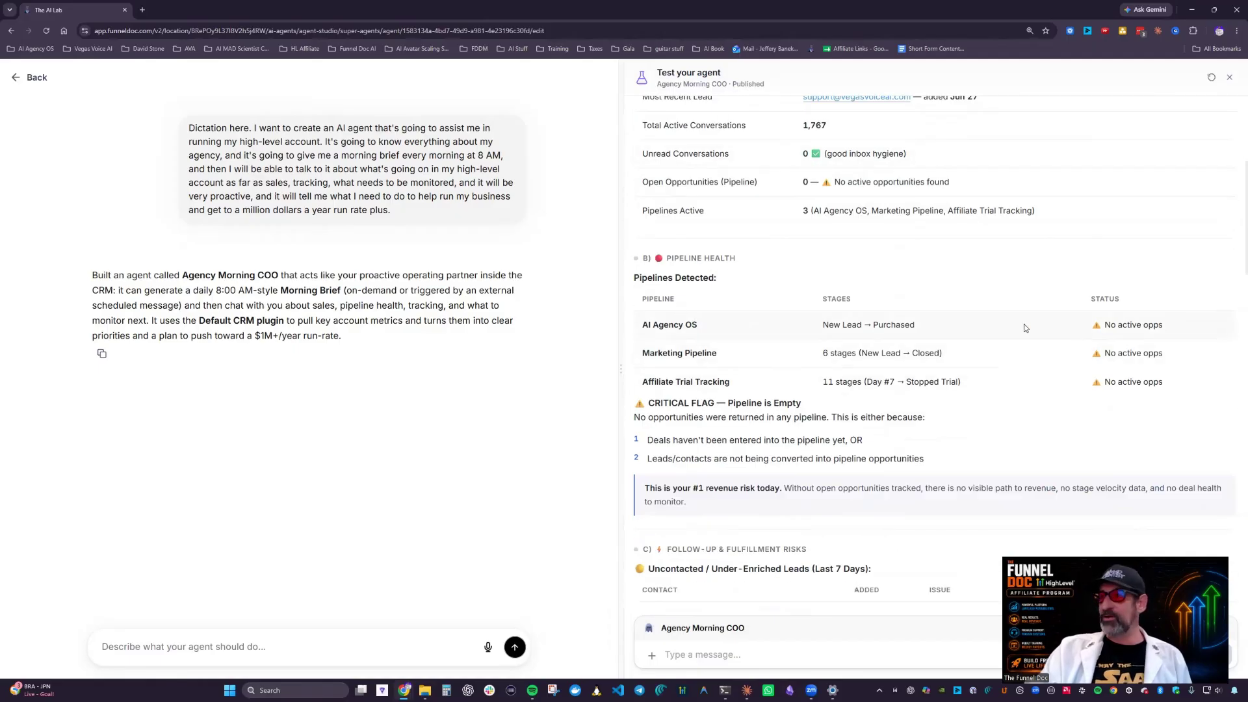
pyautogui.scroll(-1, 662, 381)
pyautogui.scroll(-3, 662, 380)
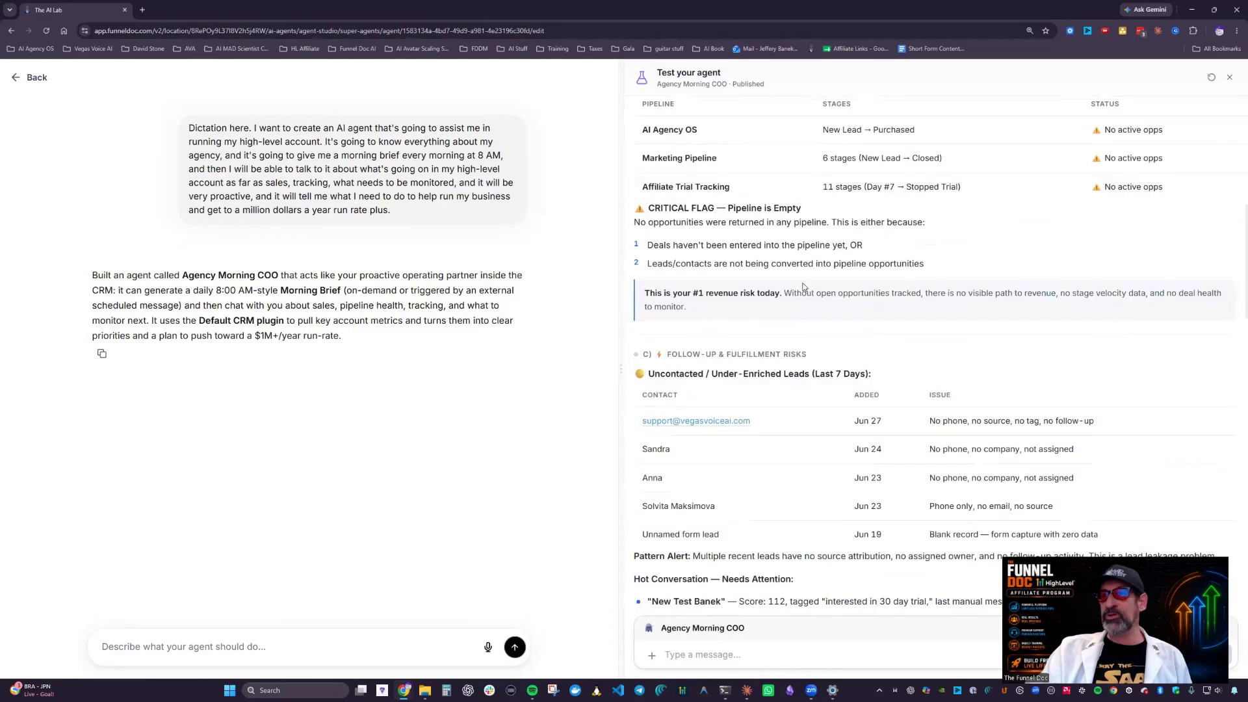
# - Read the brief's Follow-up & Fulfillment Risks, including the hot conversation needing attention, and its Tracking & Ops Checks
pyautogui.scroll(-2, 829, 409)
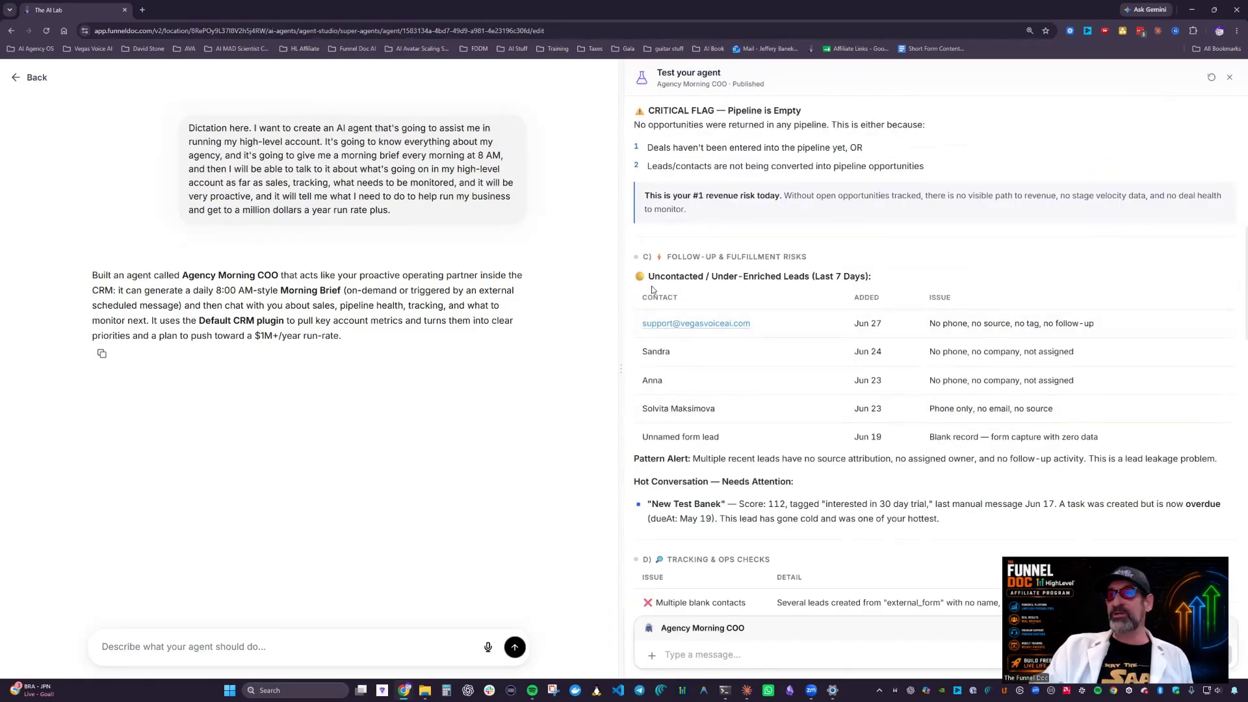
pyautogui.scroll(-4, 855, 354)
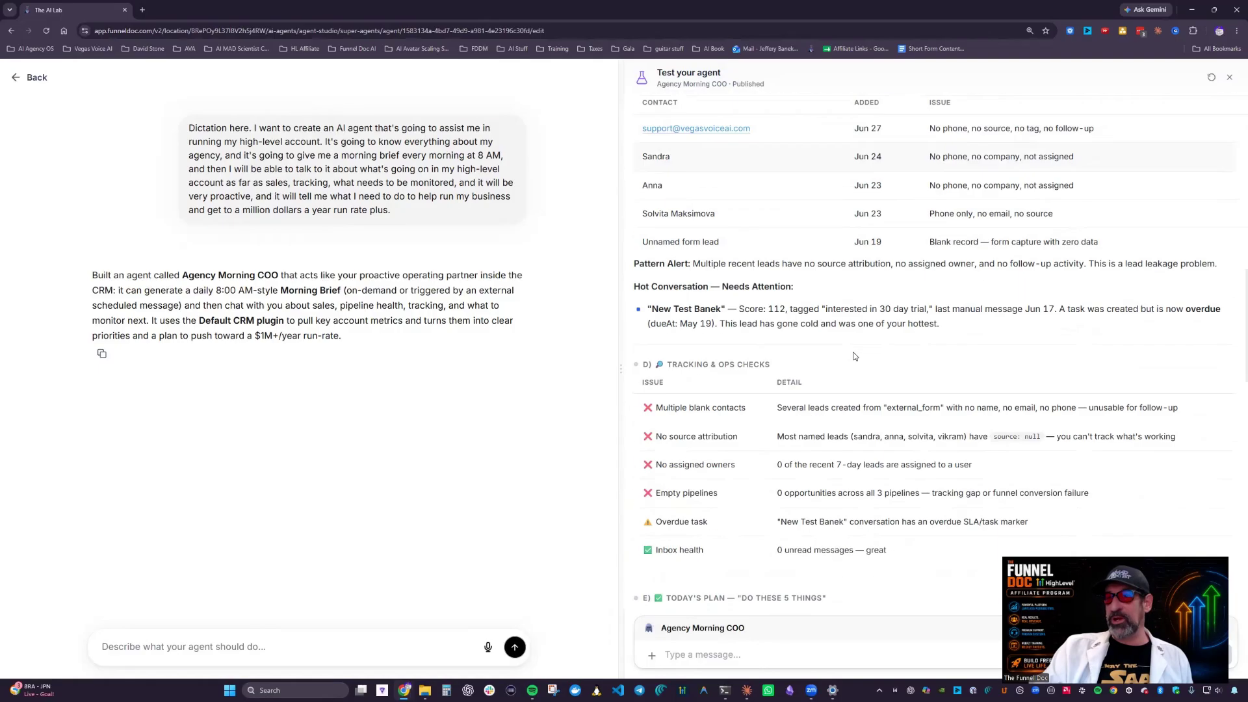
pyautogui.scroll(1, 718, 345)
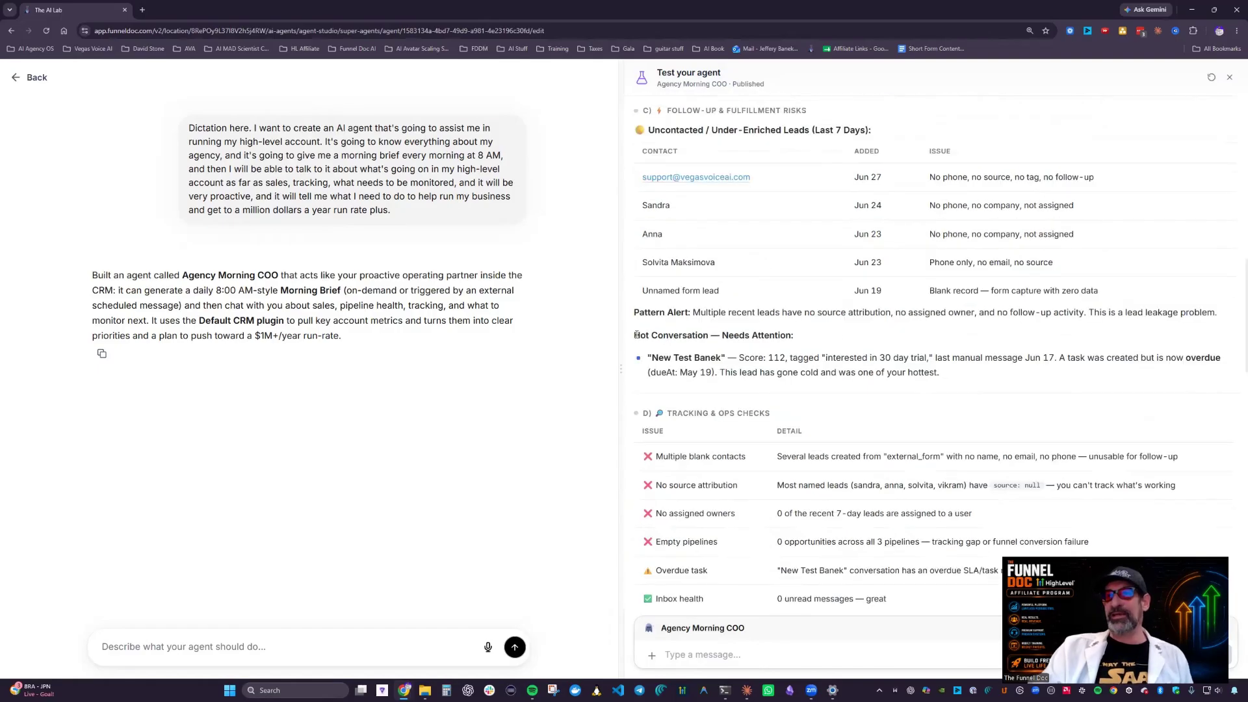
pyautogui.moveTo(635, 336); pyautogui.dragTo(808, 338)
pyautogui.moveTo(648, 358); pyautogui.dragTo(745, 359)
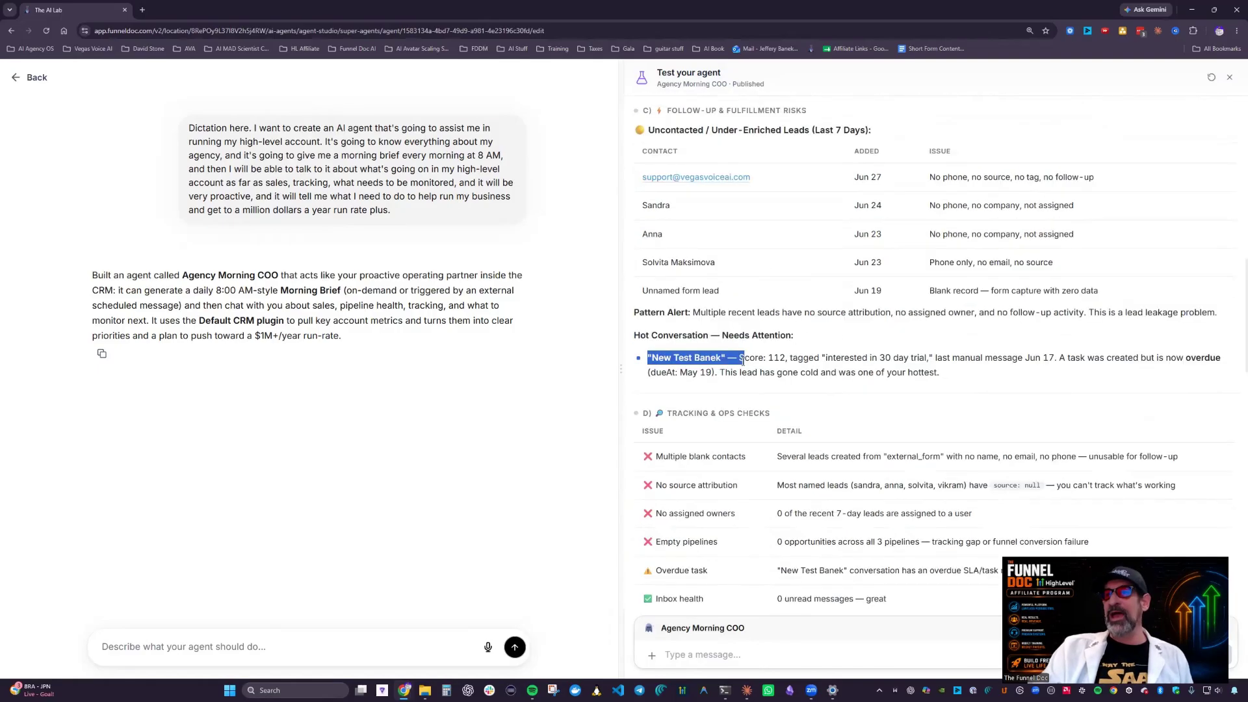
pyautogui.moveTo(822, 358); pyautogui.dragTo(971, 358)
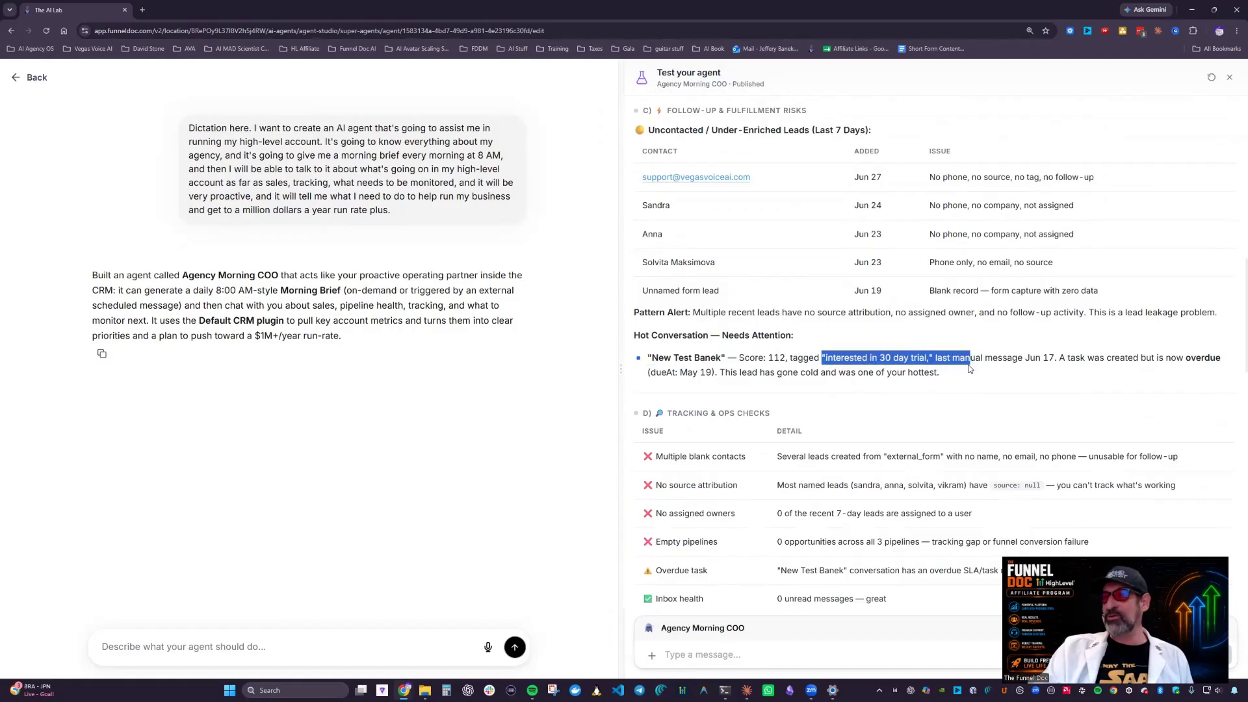
pyautogui.scroll(-2, 721, 359)
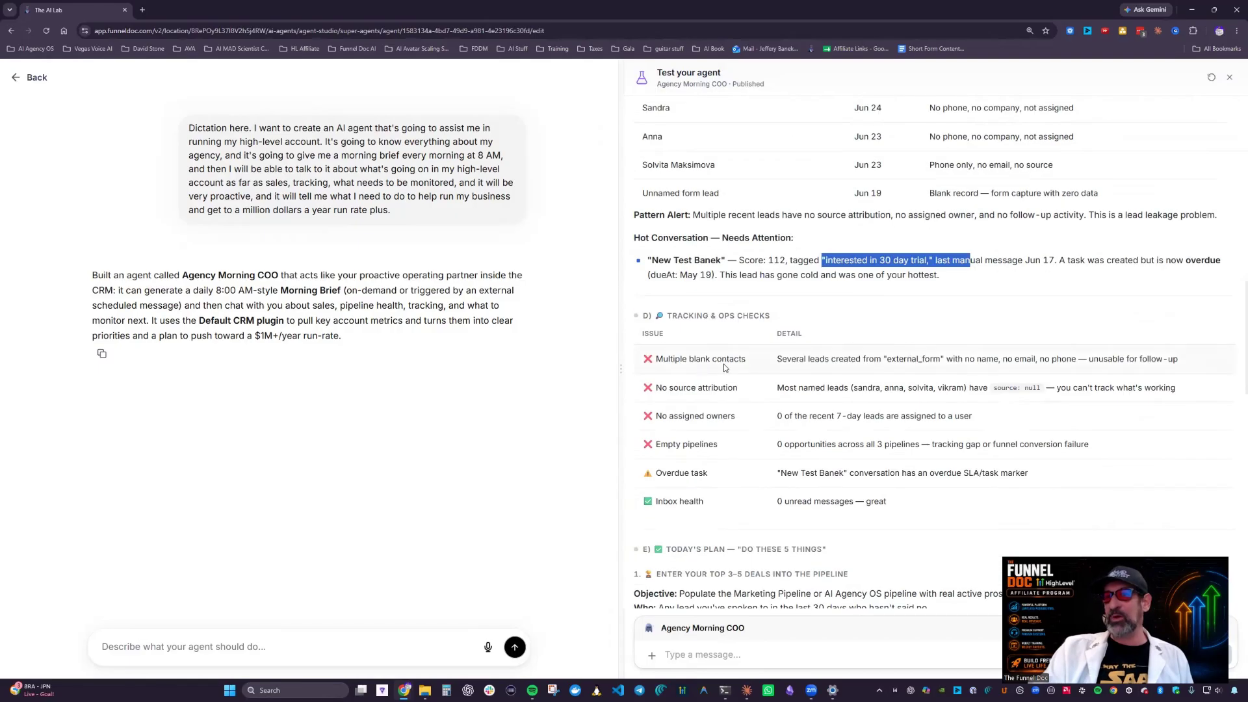
pyautogui.scroll(-2, 722, 348)
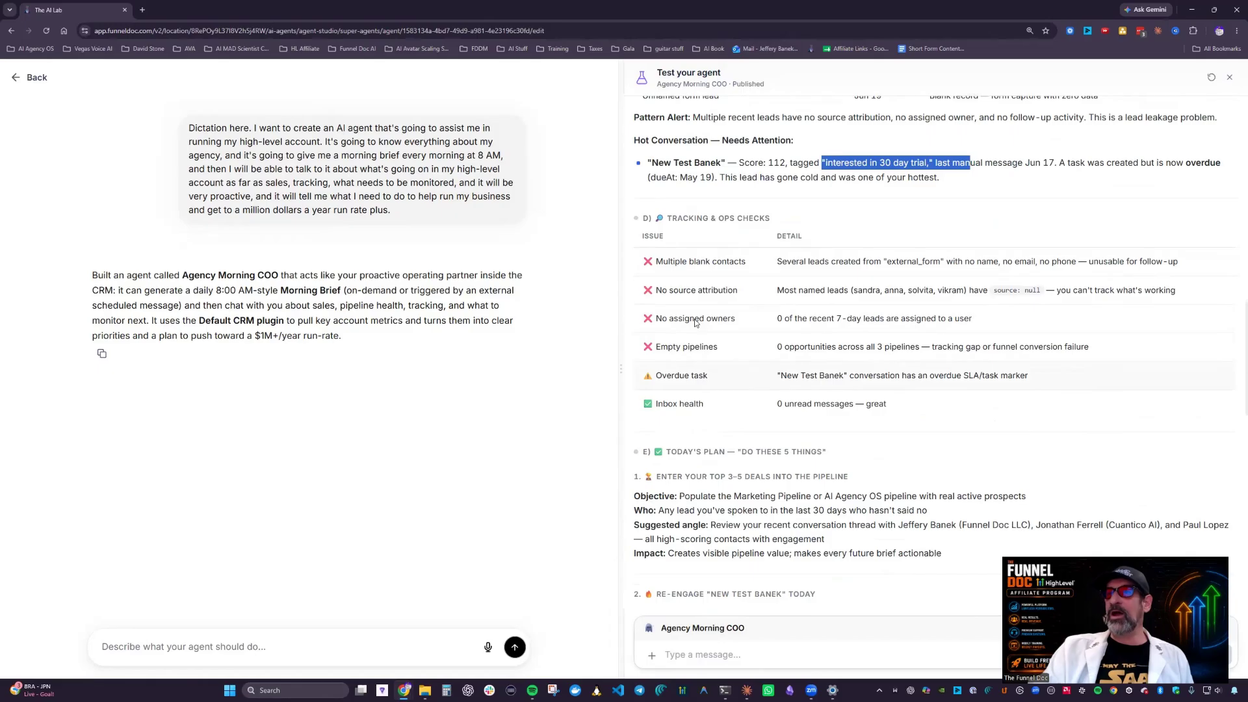
# - Review Today's Plan, One Metric to Win Today and the $1M Run-Rate Check-In, highlighting the closes needed for $5,000 one-time deals
pyautogui.scroll(-3, 723, 341)
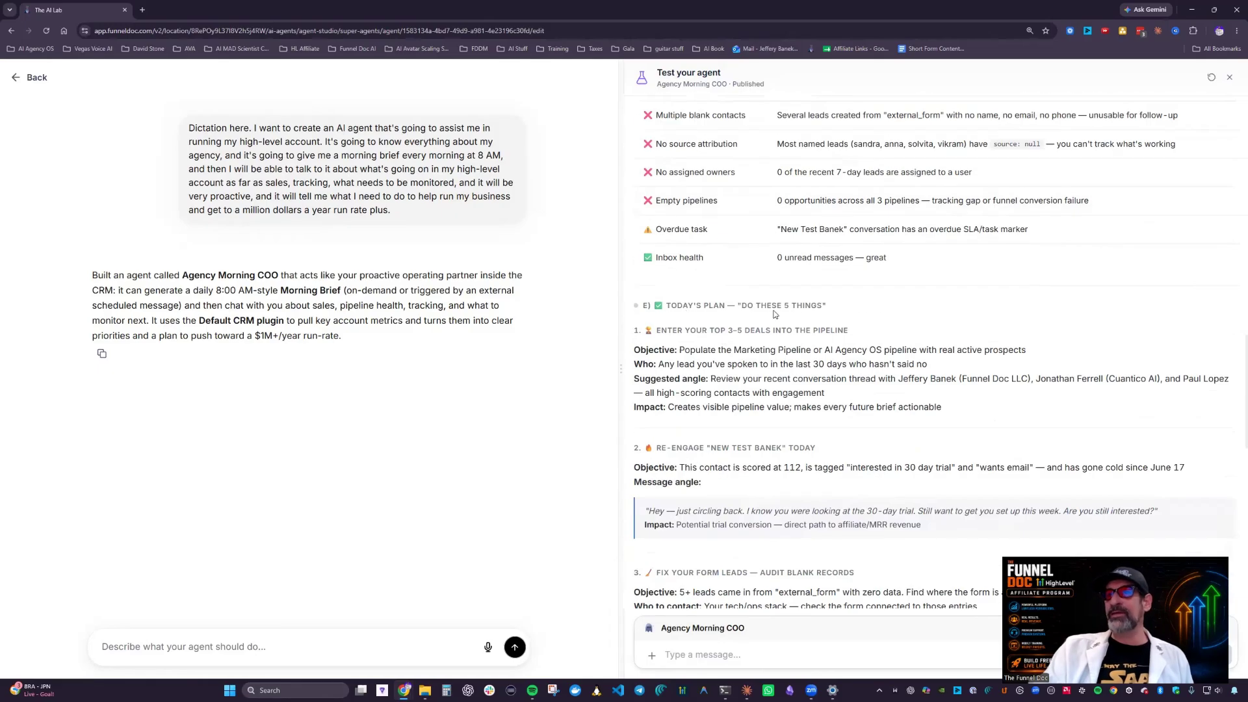
pyautogui.moveTo(640, 307); pyautogui.dragTo(829, 308)
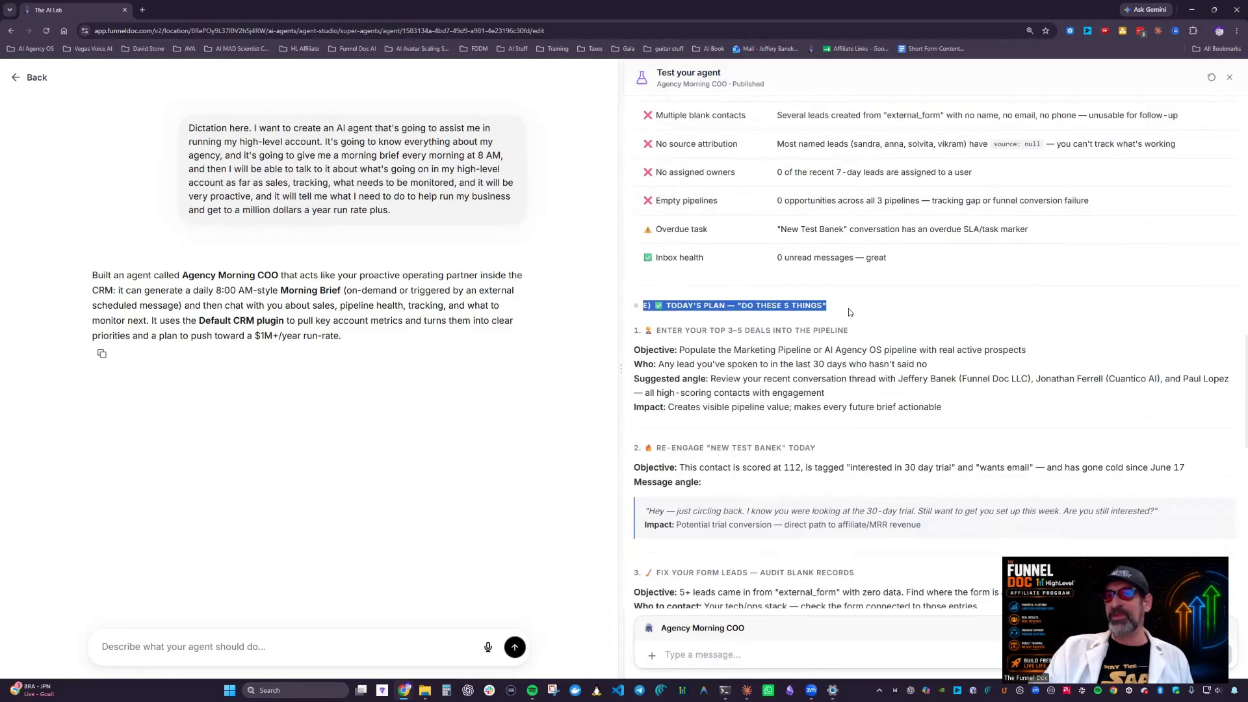
pyautogui.scroll(-1, 849, 313)
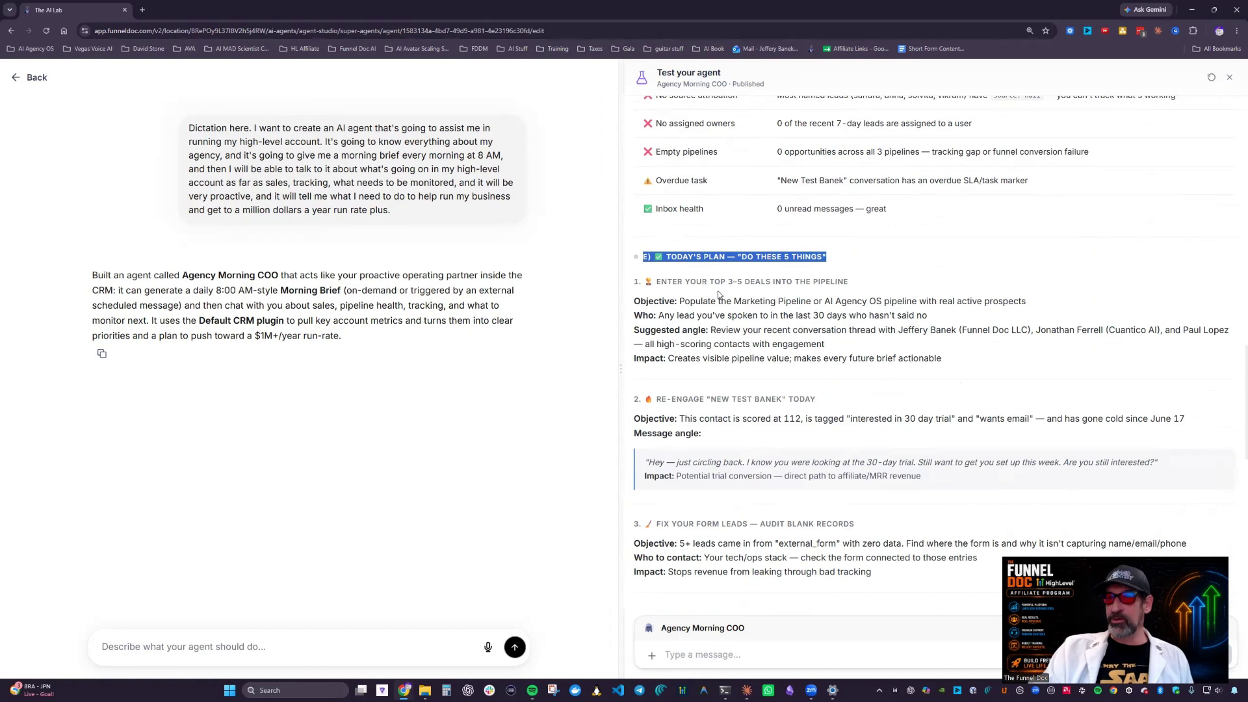
pyautogui.scroll(-2, 693, 305)
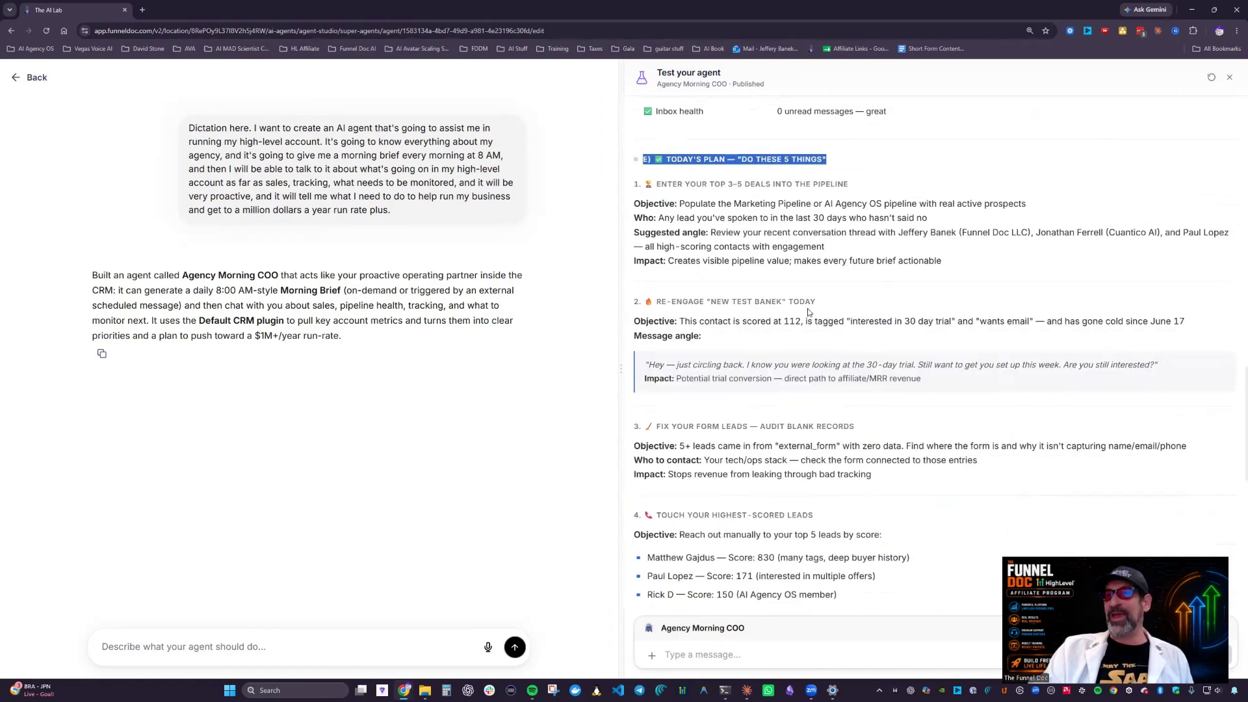
pyautogui.scroll(-2, 808, 313)
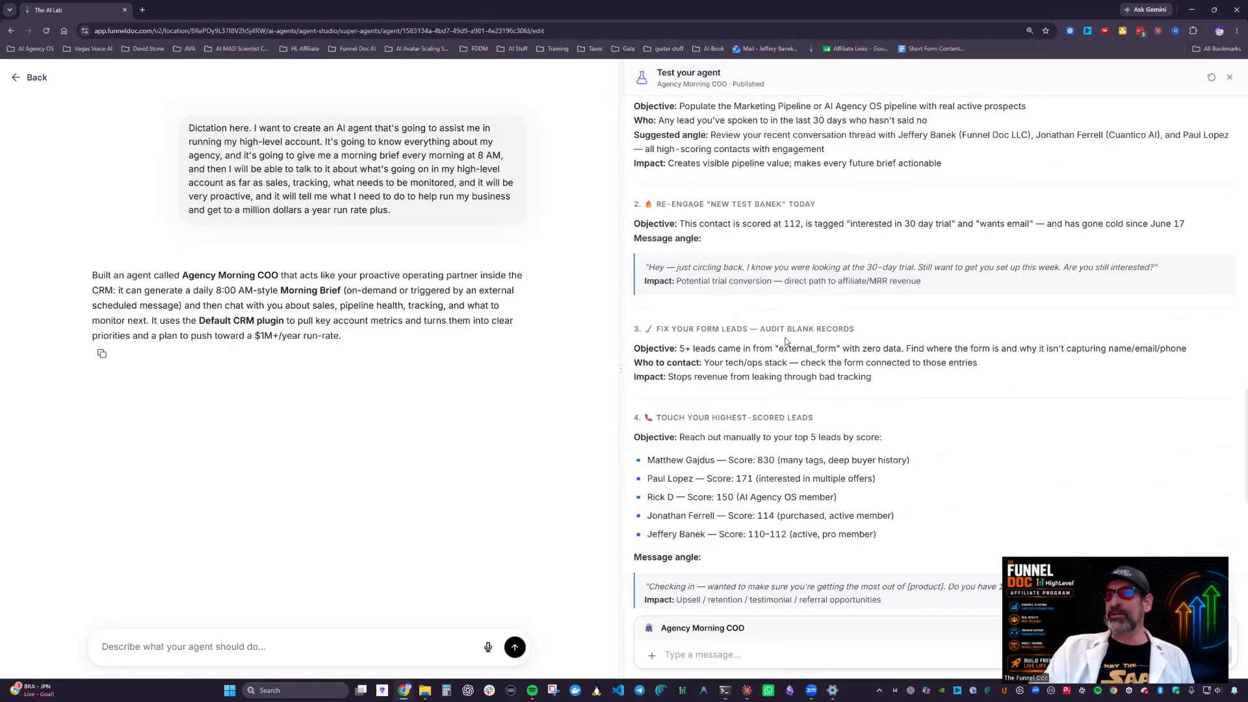
pyautogui.scroll(-3, 838, 340)
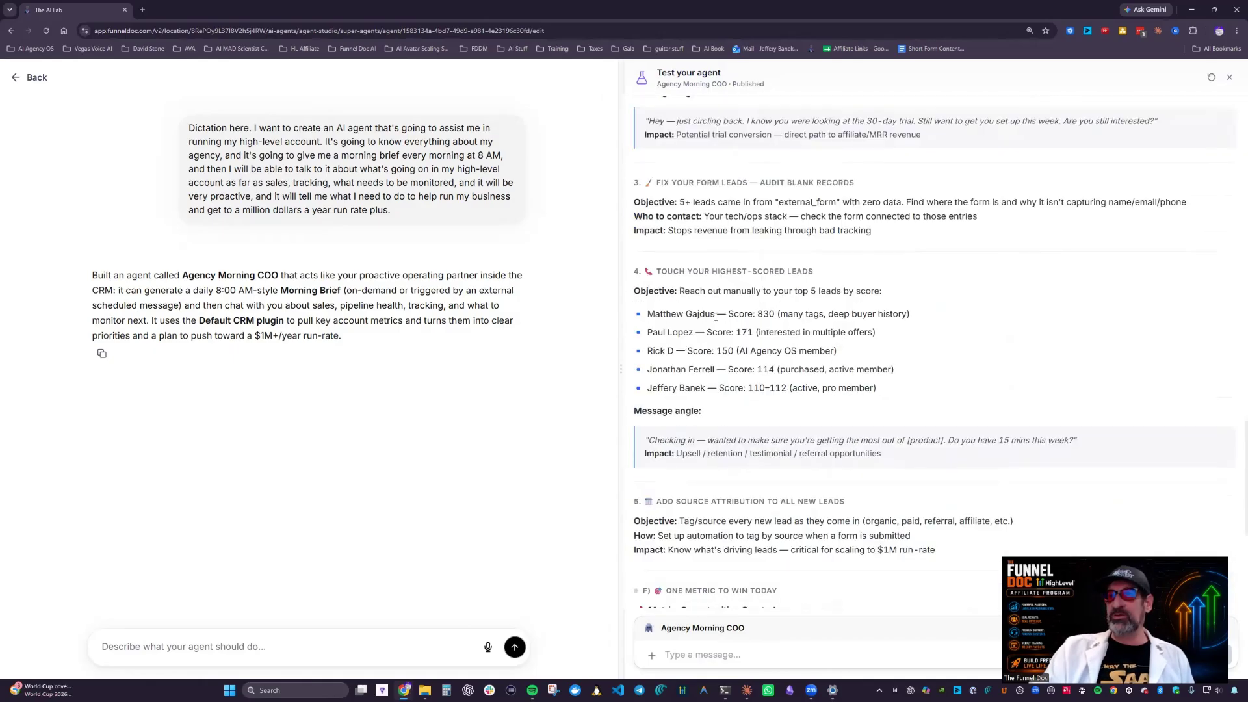
pyautogui.scroll(-5, 852, 365)
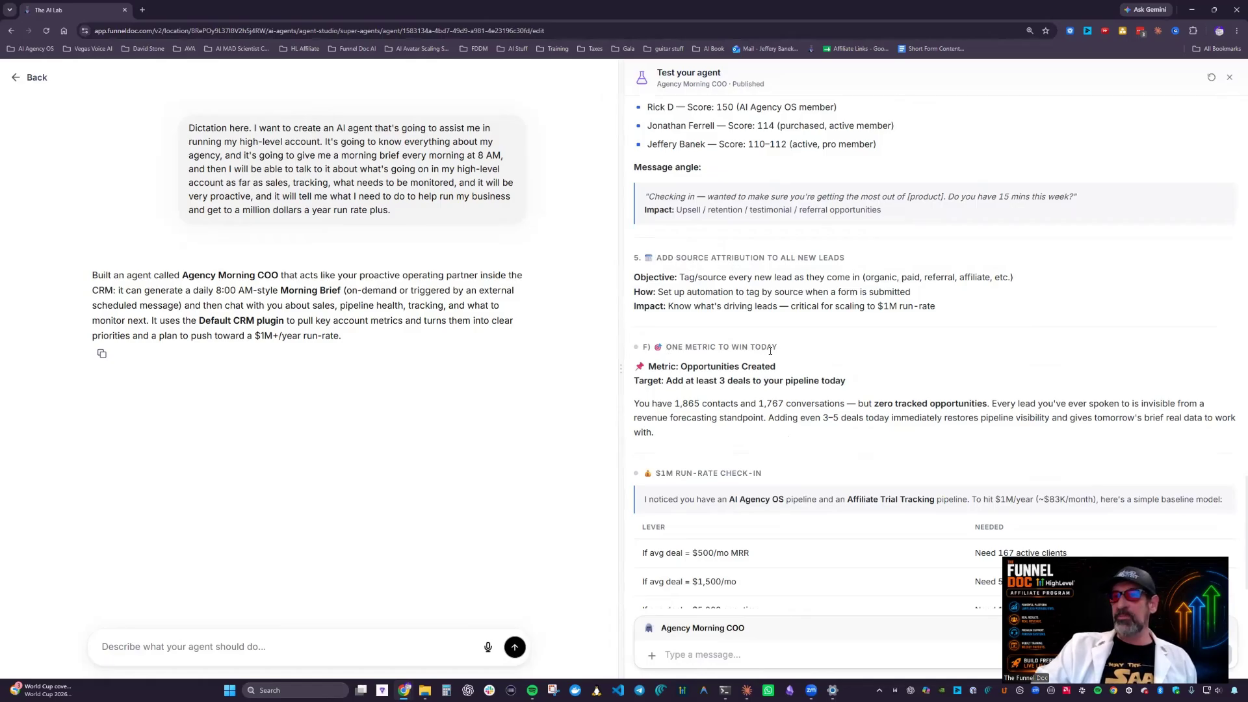
pyautogui.scroll(-1, 770, 351)
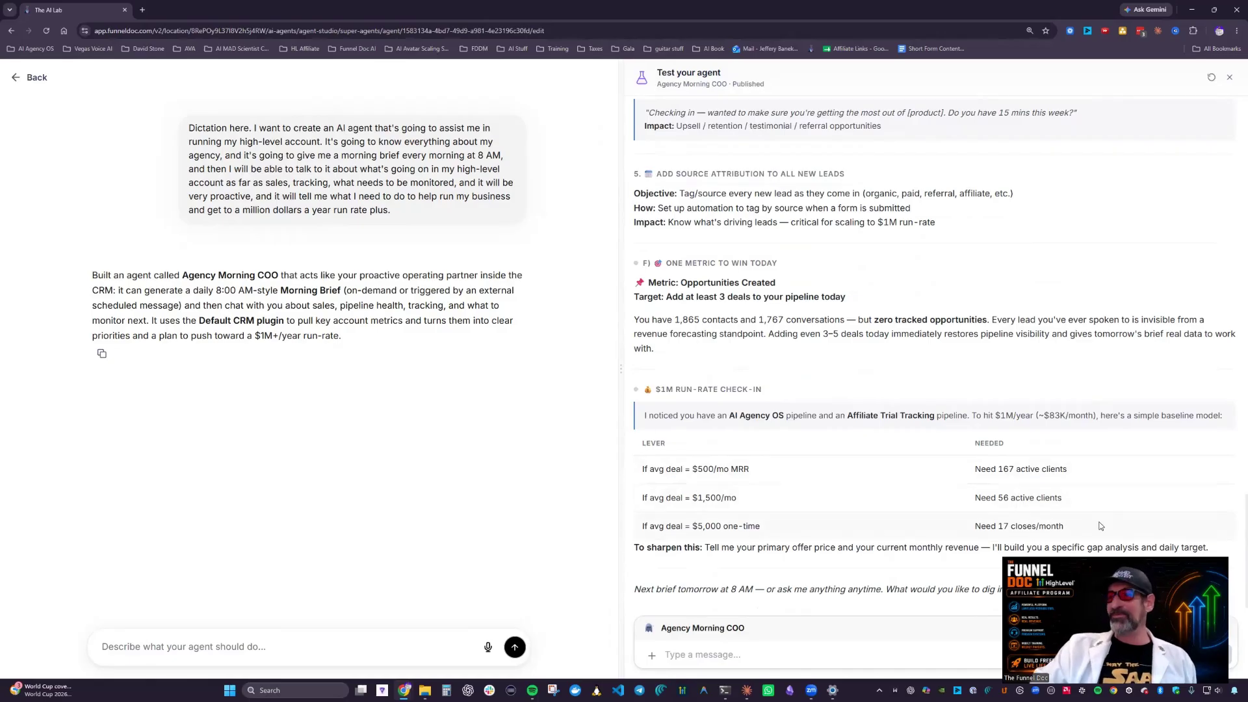
pyautogui.moveTo(1100, 525); pyautogui.dragTo(964, 530)
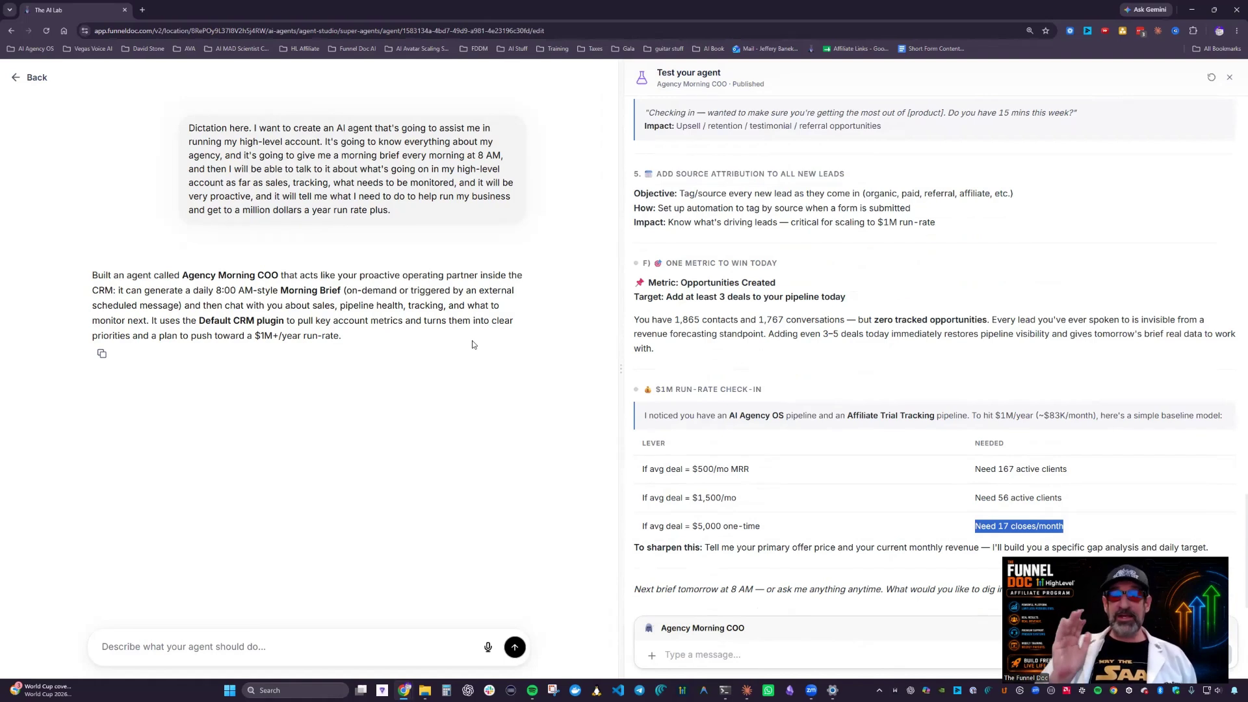
# - Open highlevel101.com in a new browser tab and pause the video playing on the page
pyautogui.click(141, 11)
pyautogui.write('highl')
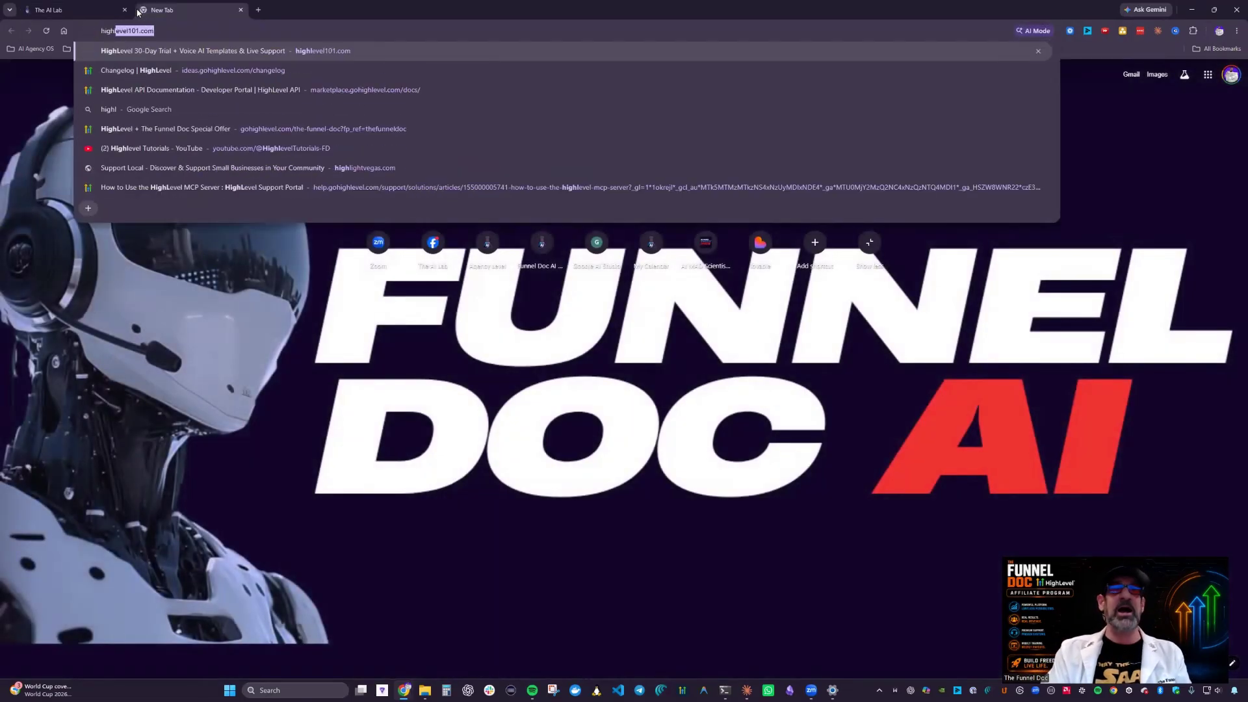
pyautogui.press('Return')
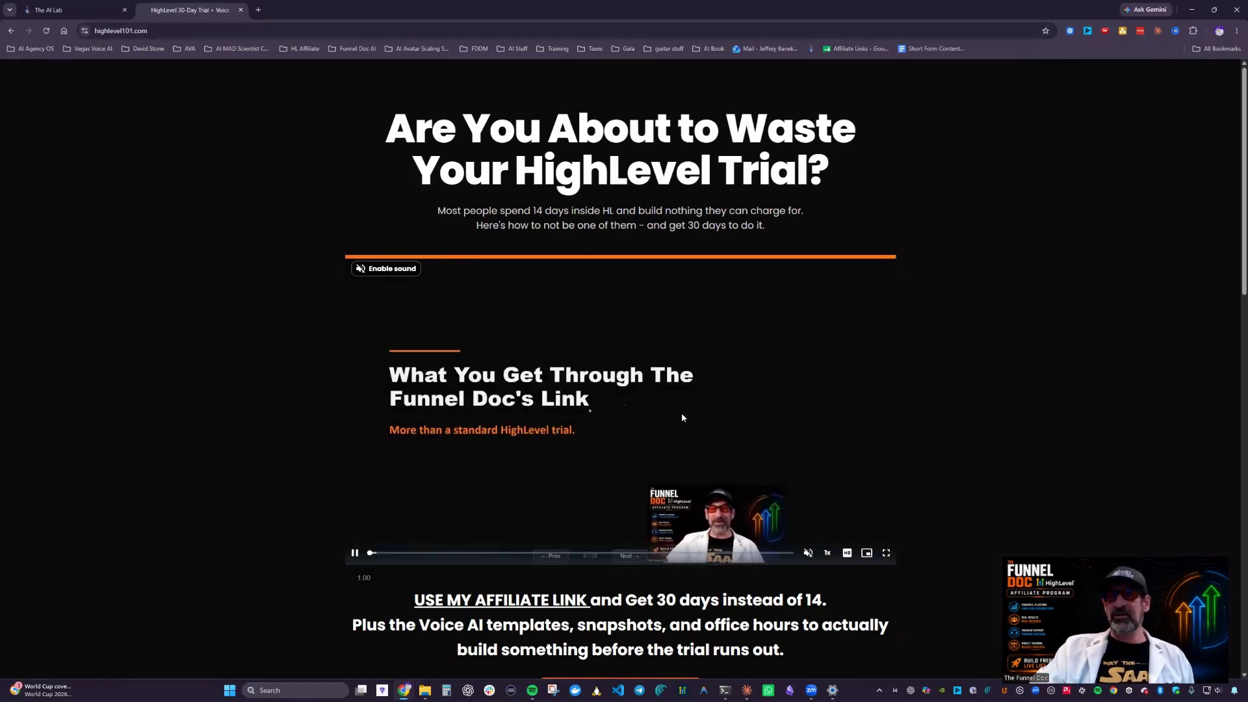
pyautogui.click(677, 420)
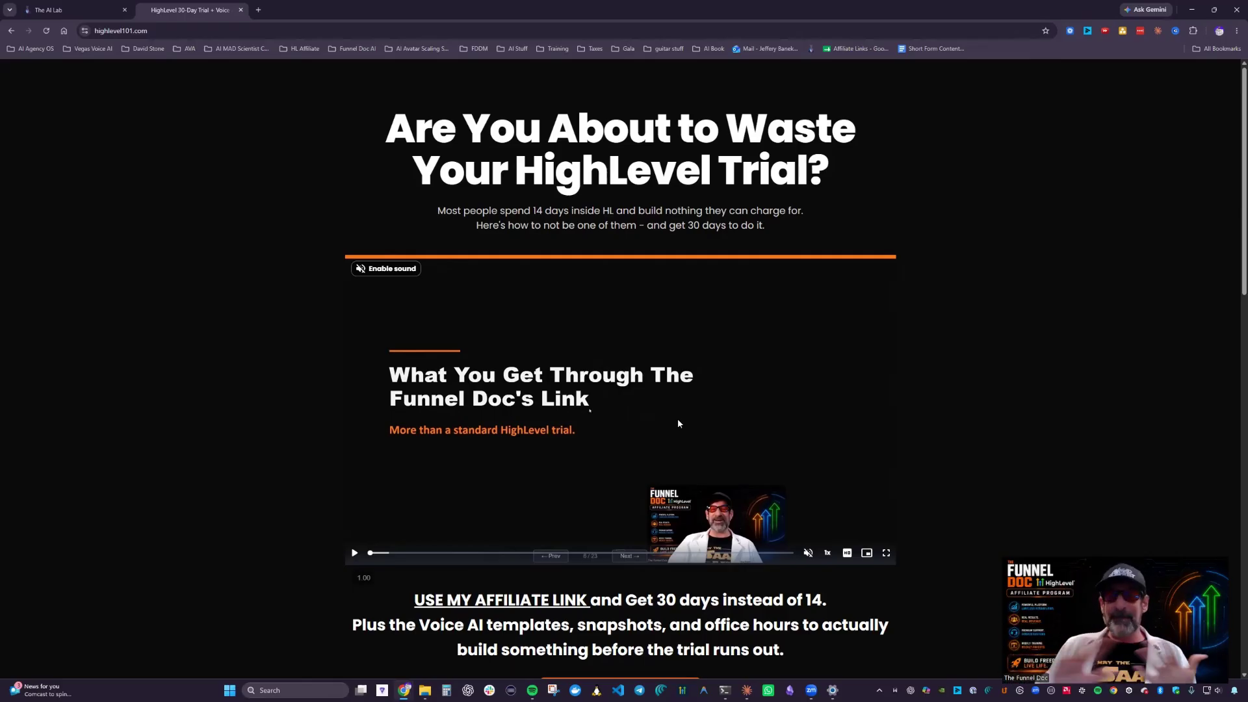
# - Look through the HighLevel trial page, including The Difference benefits list and the Start Your Build section
pyautogui.scroll(-10, 566, 298)
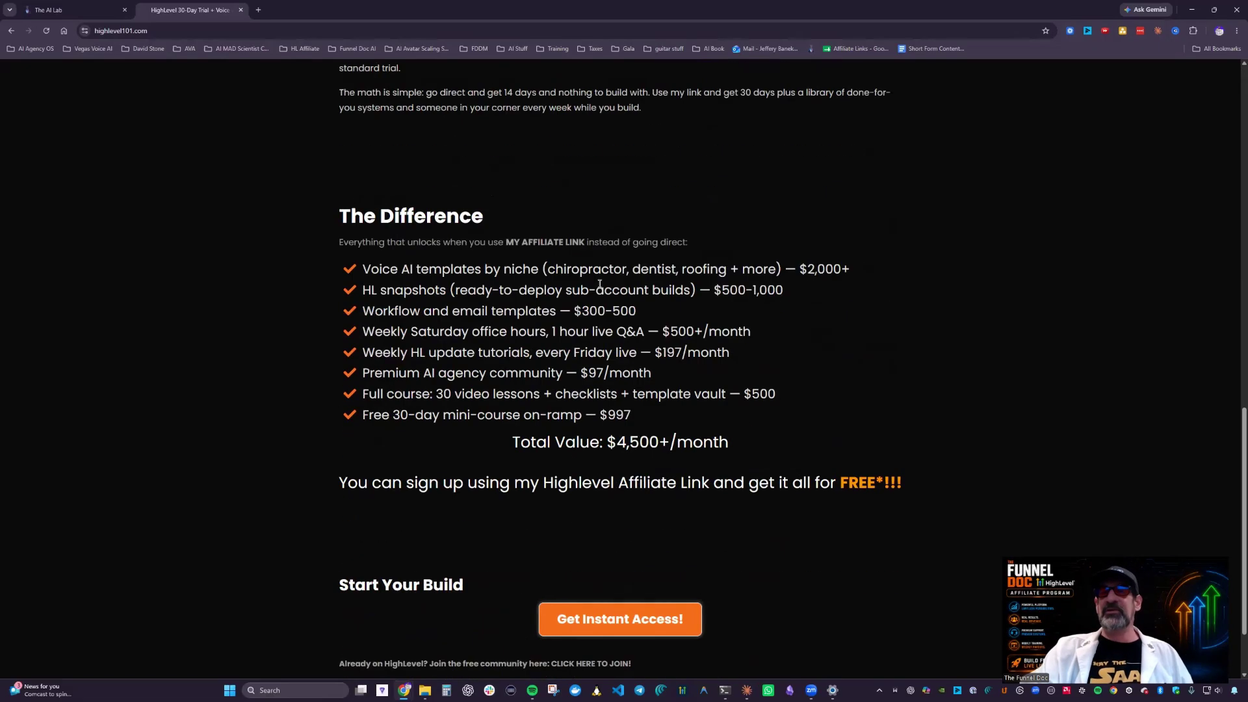
pyautogui.scroll(-2, 566, 423)
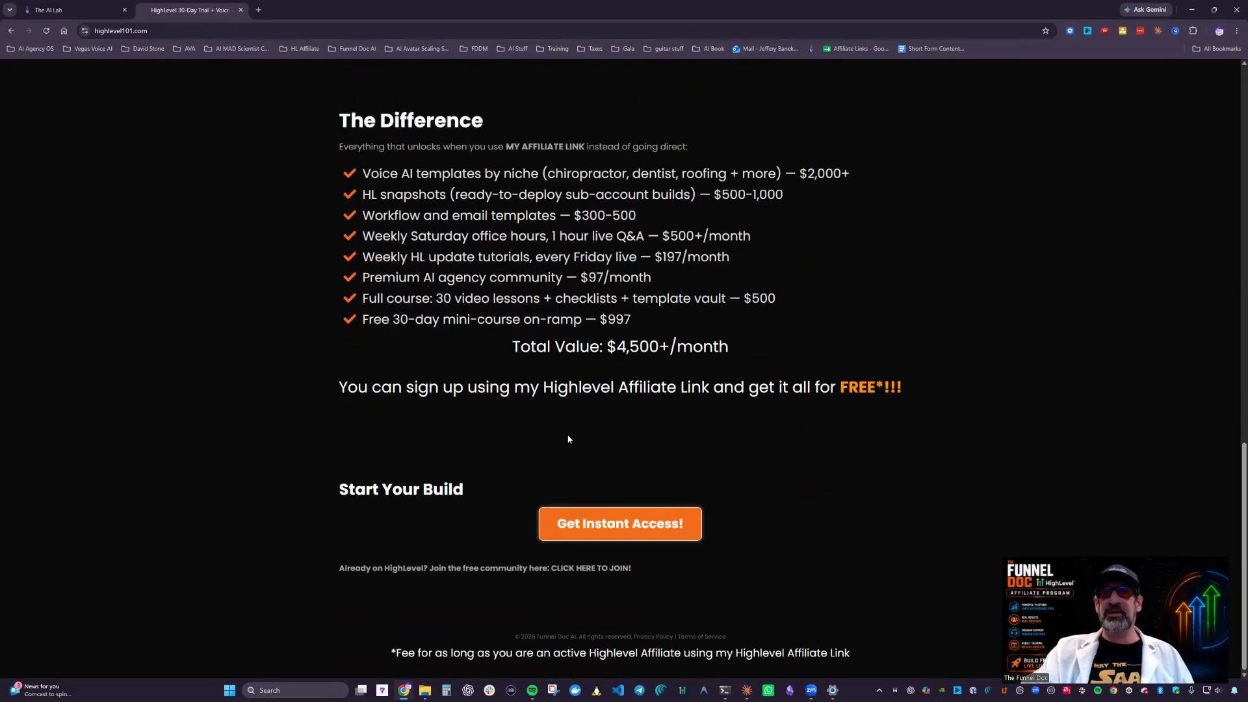
pyautogui.scroll(10, 455, 341)
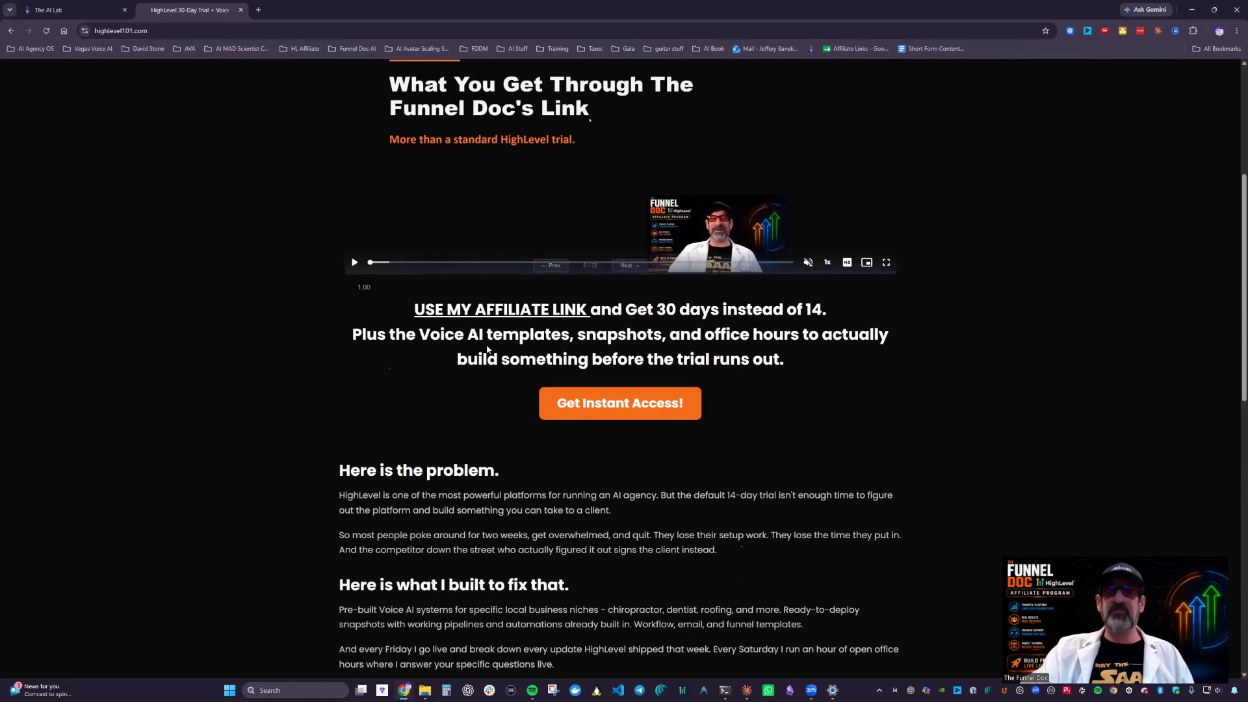